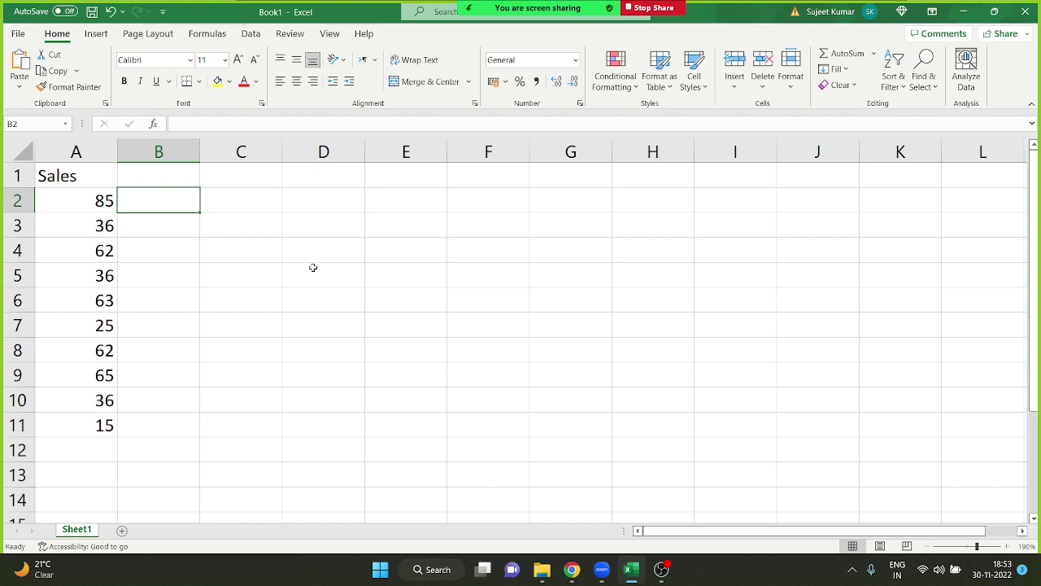
# Step: Move around the Sales worksheet from D5 up to cell E1
pyautogui.click(312, 267)
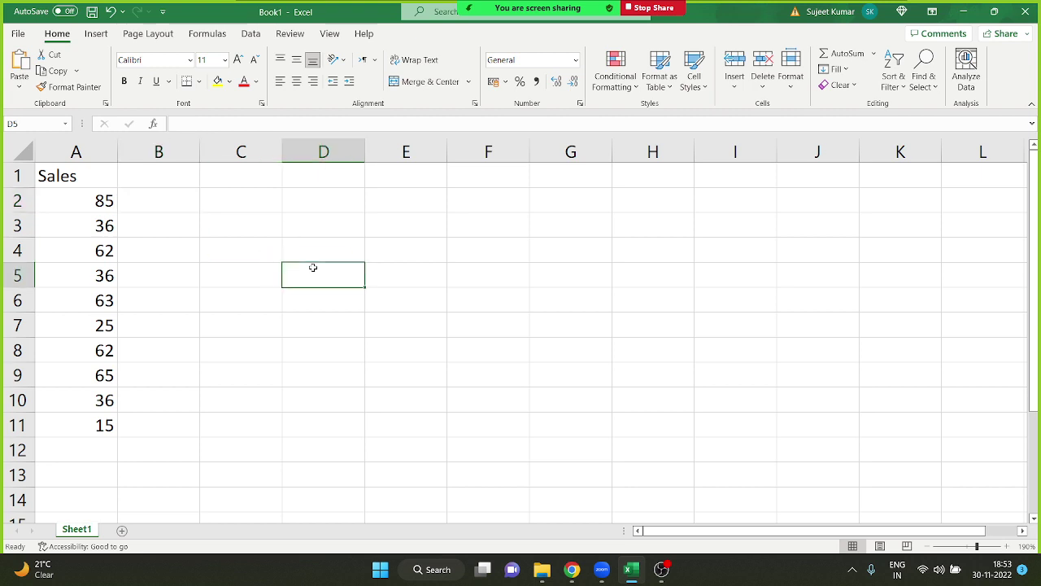
pyautogui.press('Right')
pyautogui.press('Right')
pyautogui.press('Right')
pyautogui.press('Up')
pyautogui.press('Up')
pyautogui.press('Up')
pyautogui.press('Up')
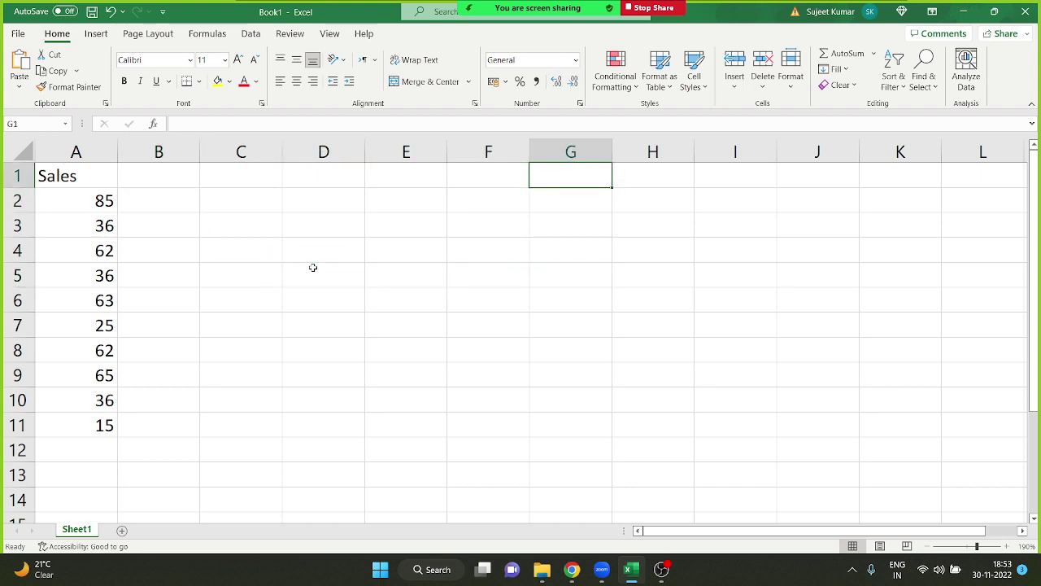
pyautogui.press('Left')
pyautogui.press('Left')
pyautogui.press('Left')
pyautogui.press('Right')
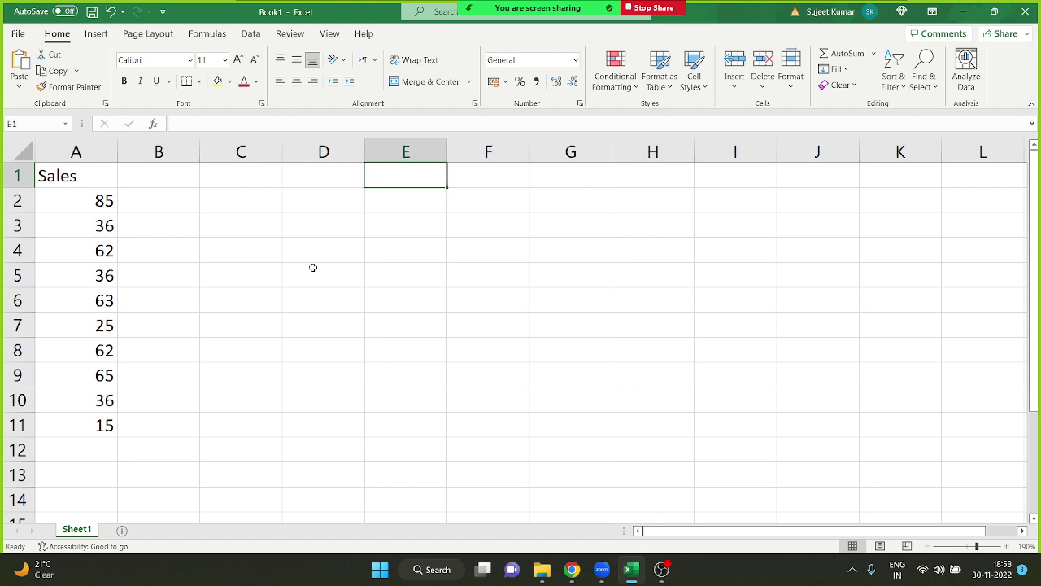
# Step: Switch Excel's Office Theme to Colorful in Options and return to the sheet
pyautogui.click(10, 35)
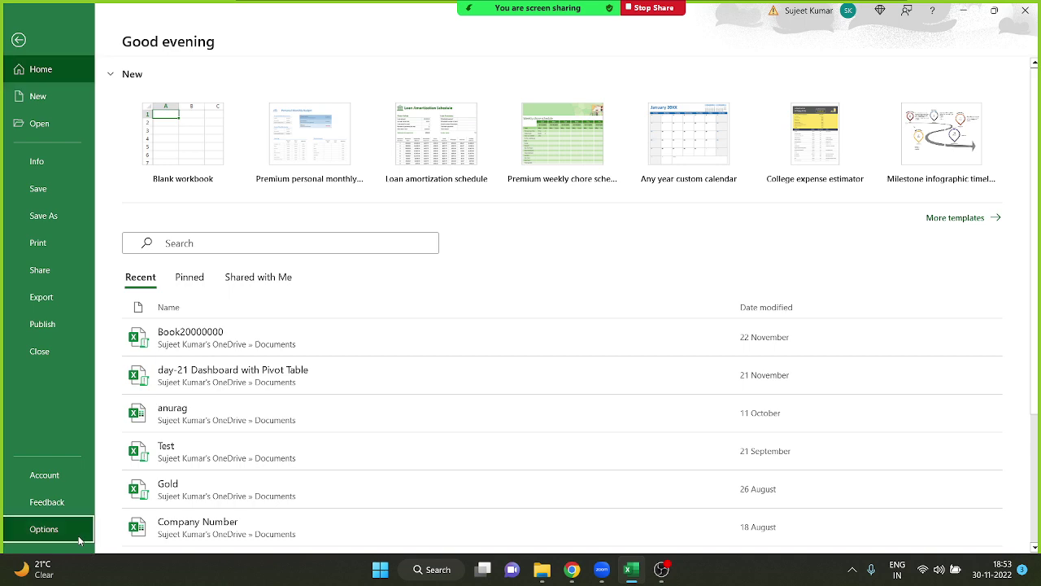
pyautogui.click(44, 528)
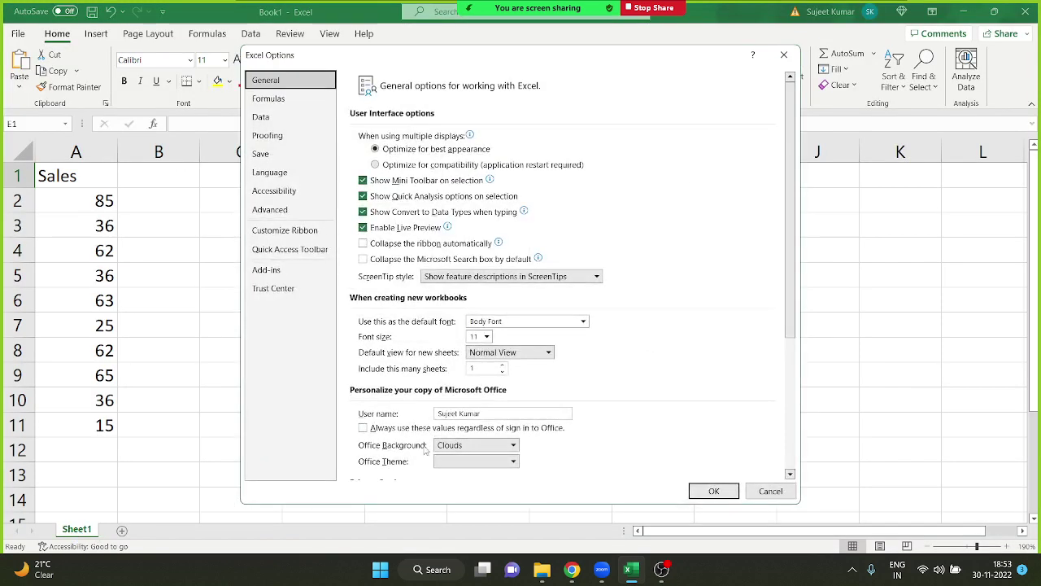
pyautogui.scroll(-5, 439, 443)
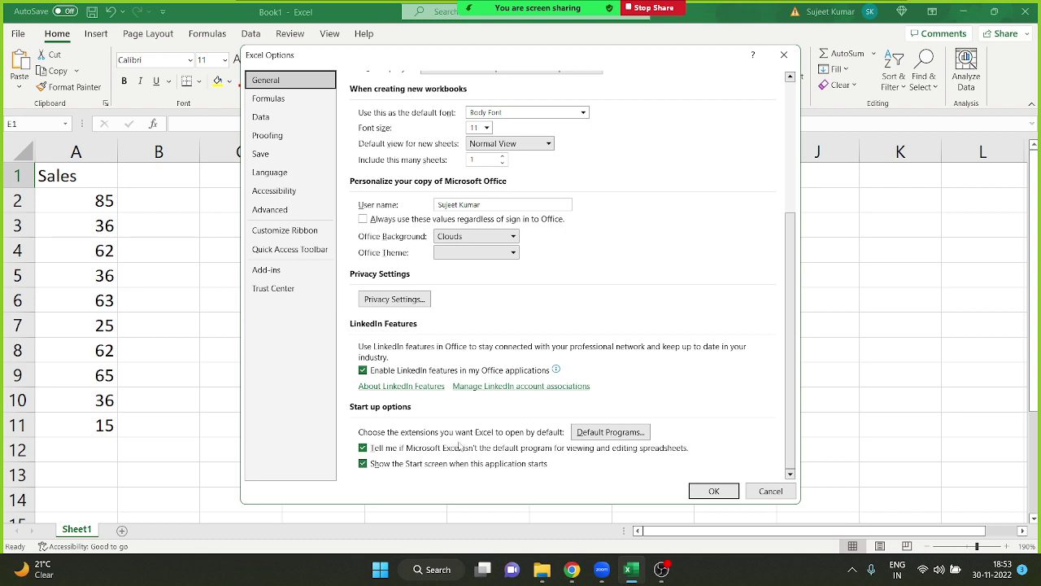
pyautogui.click(461, 253)
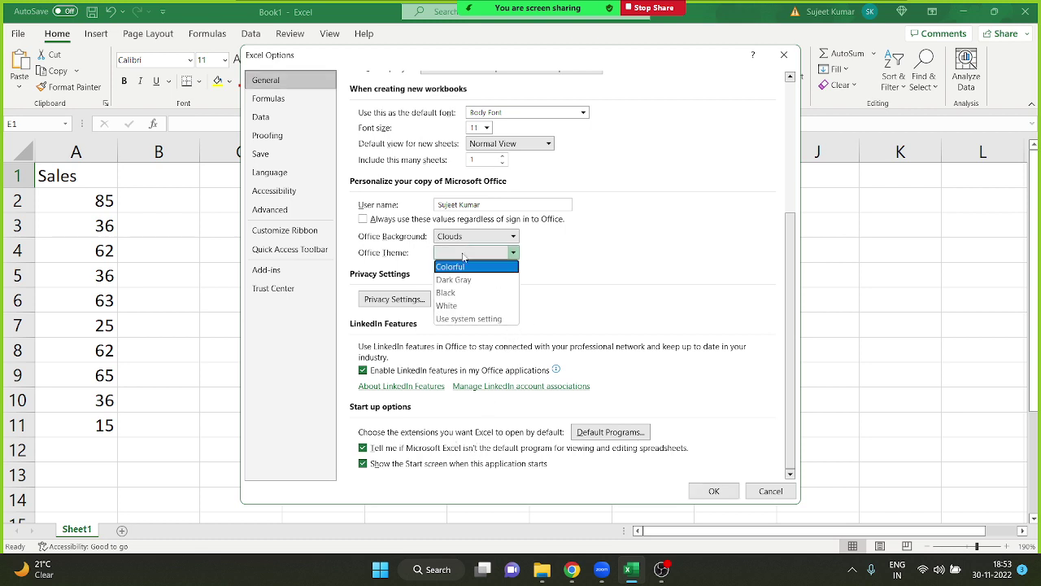
pyautogui.click(485, 270)
pyautogui.click(714, 491)
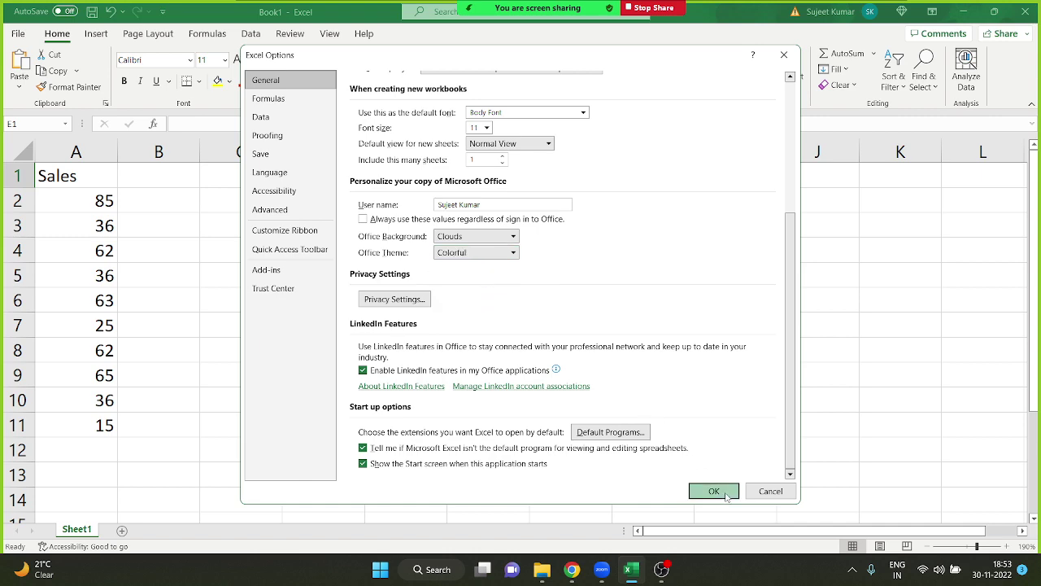
pyautogui.click(304, 223)
pyautogui.click(157, 199)
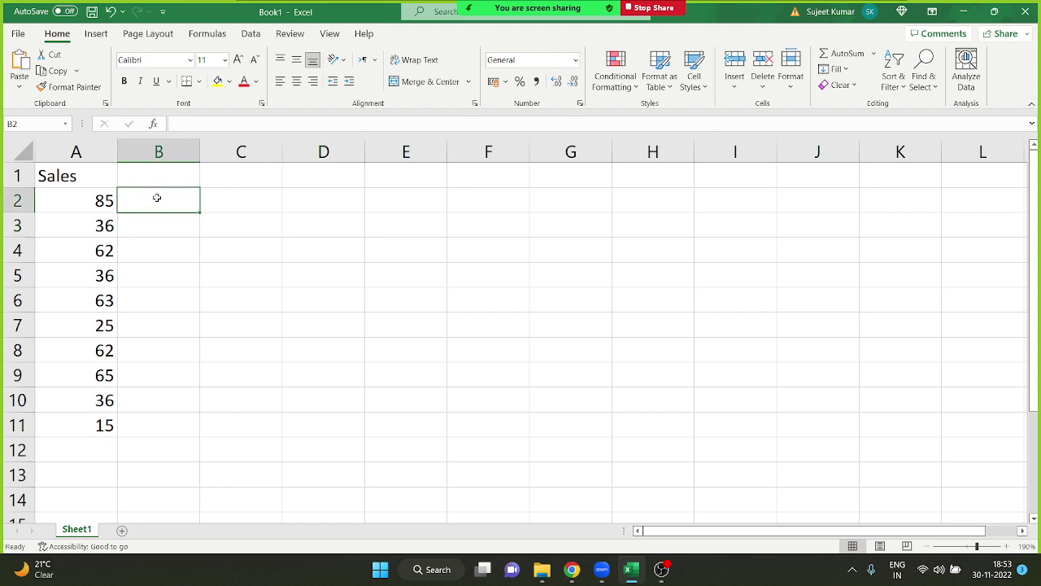
# Step: Enter the operators =, > and < into E1, E2 and E3
pyautogui.press('Right')
pyautogui.press('Right')
pyautogui.press('Right')
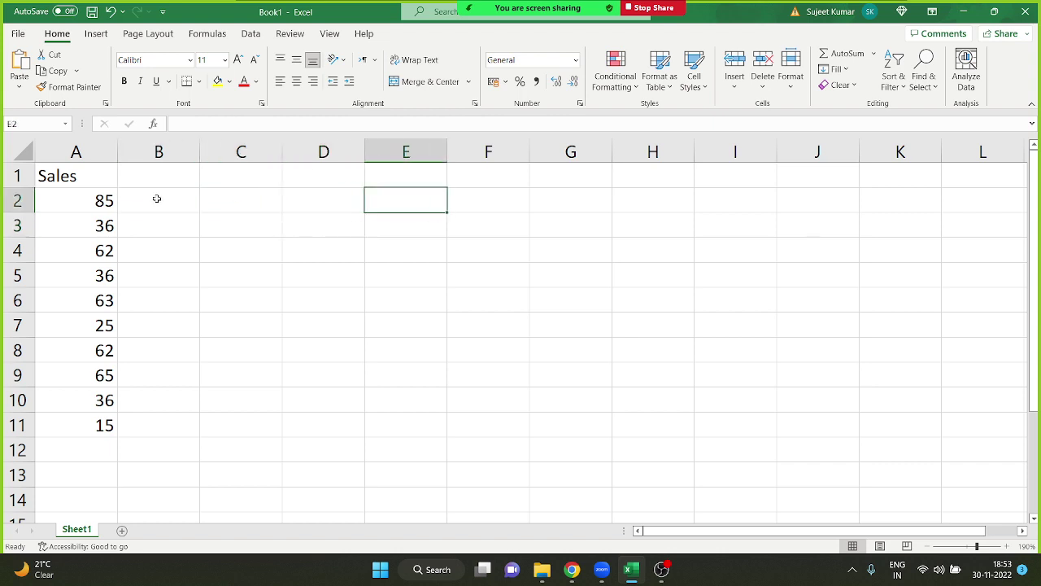
pyautogui.press('Up')
pyautogui.write('=')
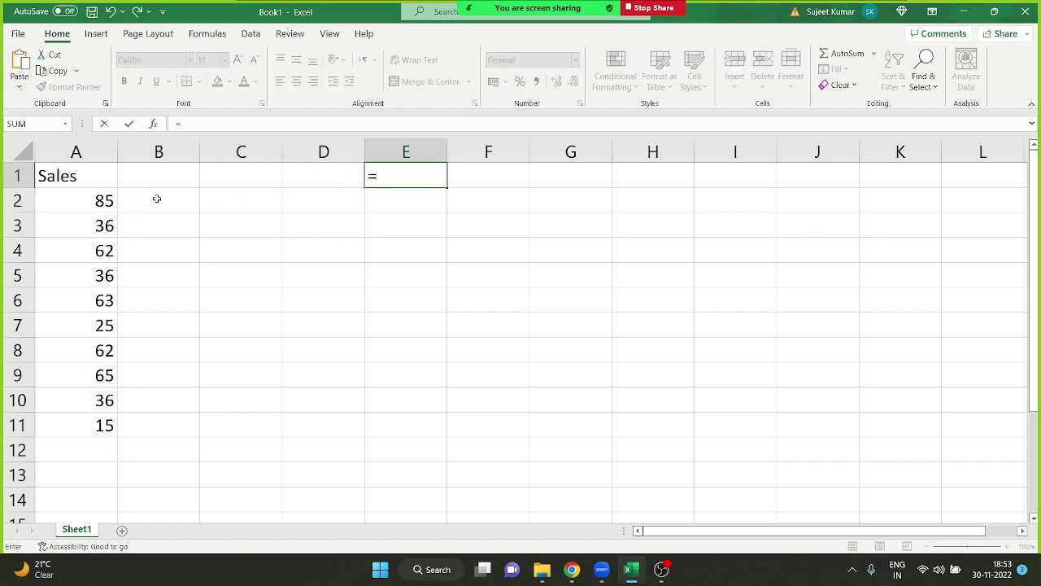
pyautogui.press('Return')
pyautogui.write('>')
pyautogui.press('Up')
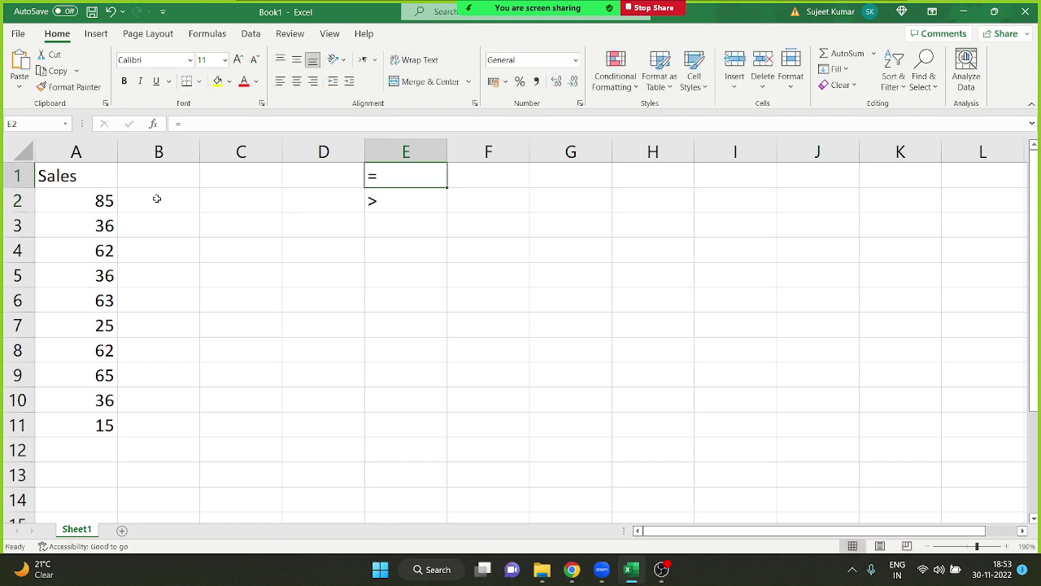
pyautogui.press('Down')
pyautogui.press('Down')
pyautogui.write('<')
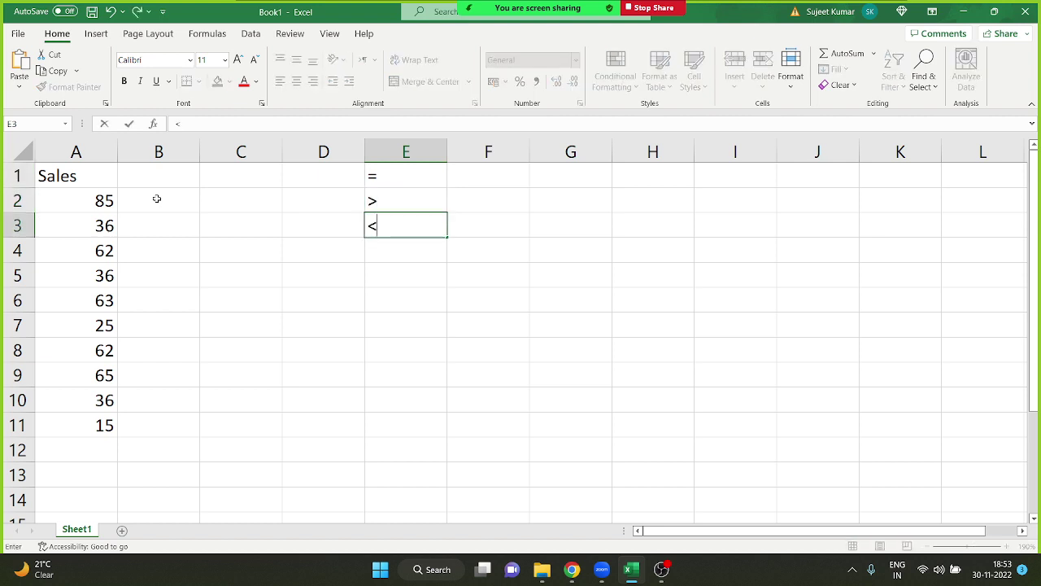
pyautogui.press('Return')
# Step: Enter the operators >=, <= and <> into E4, E5 and E6
pyautogui.write('>')
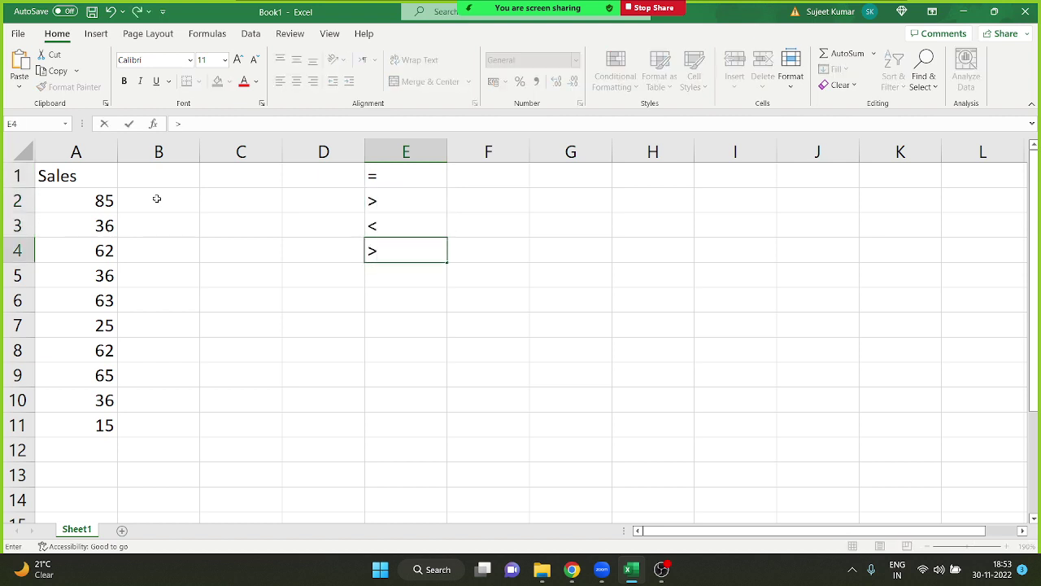
pyautogui.write('=')
pyautogui.press('Return')
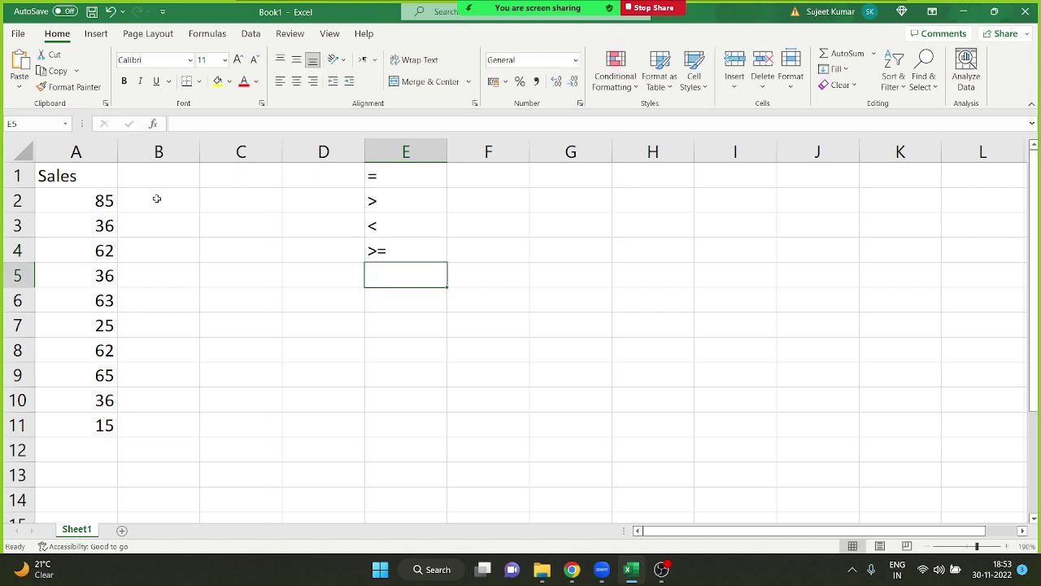
pyautogui.write('<=')
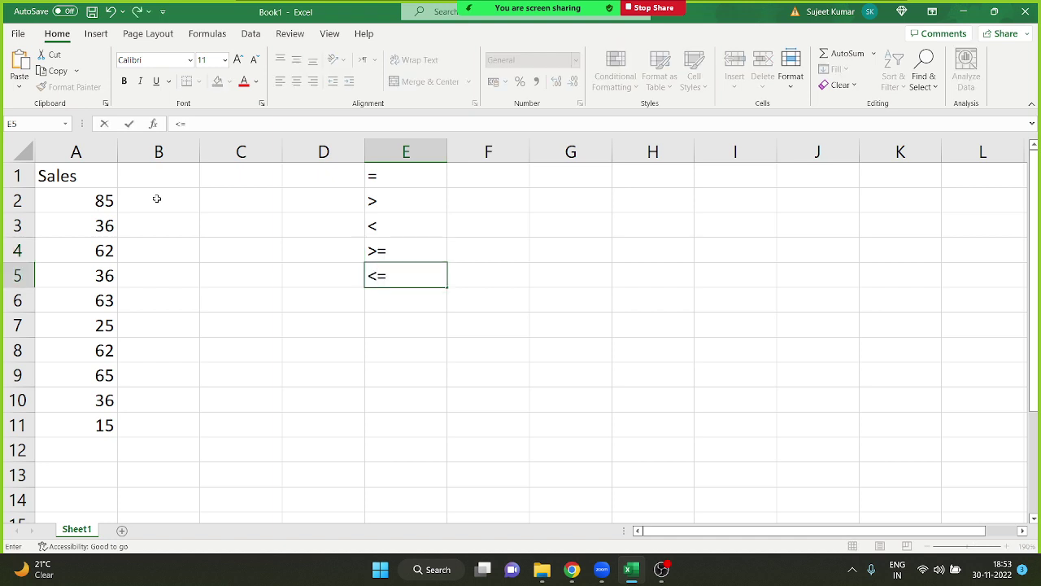
pyautogui.press('Return')
pyautogui.write('<>')
pyautogui.press('Return')
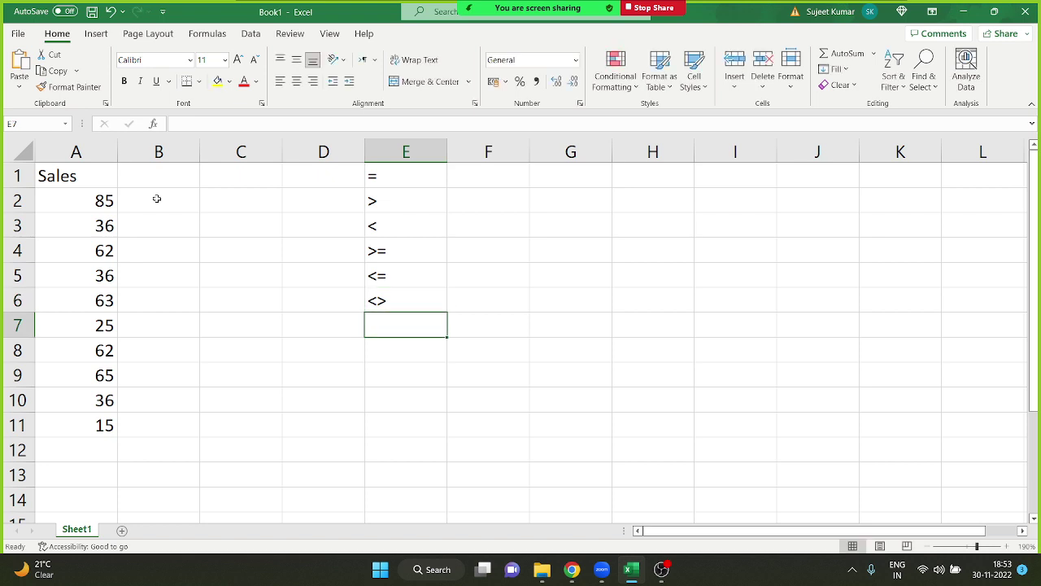
# Step: Select the sales values A2:A11, then pick cell B2
pyautogui.press('Left')
pyautogui.press('Left')
pyautogui.press('Left')
pyautogui.hotkey('ctrl', 'Up')
pyautogui.press('Down')
pyautogui.hotkey('ctrl', 'shift', 'Down')
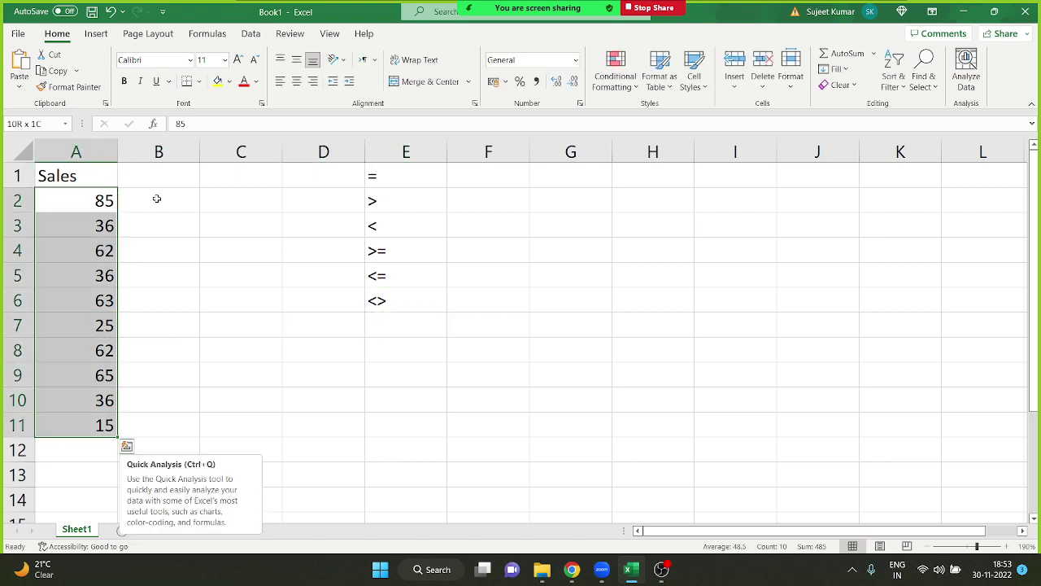
pyautogui.click(157, 198)
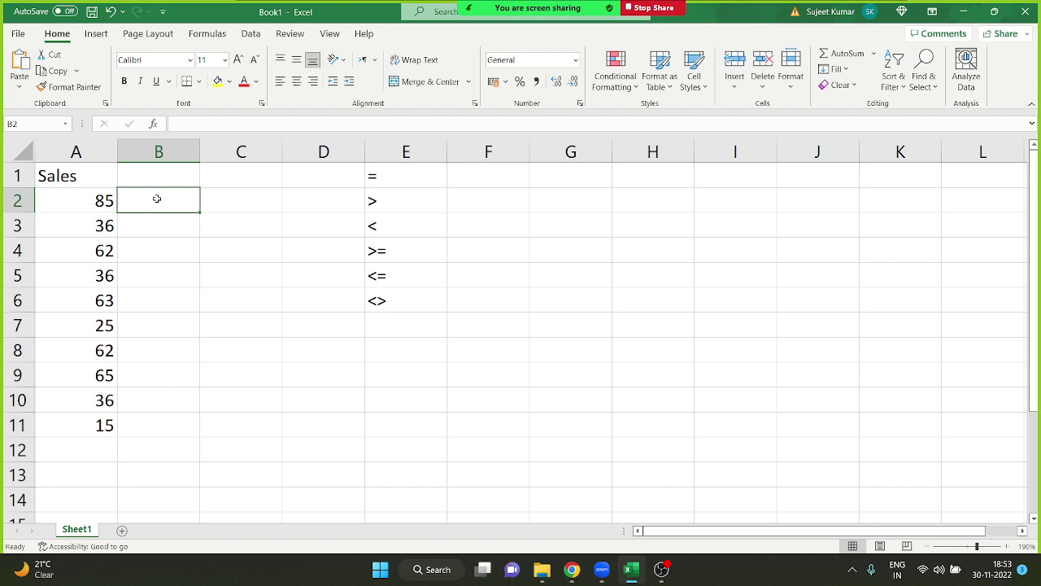
# Step: Enter =A2>50 in B2 and fill it down to B11
pyautogui.write('=A2')
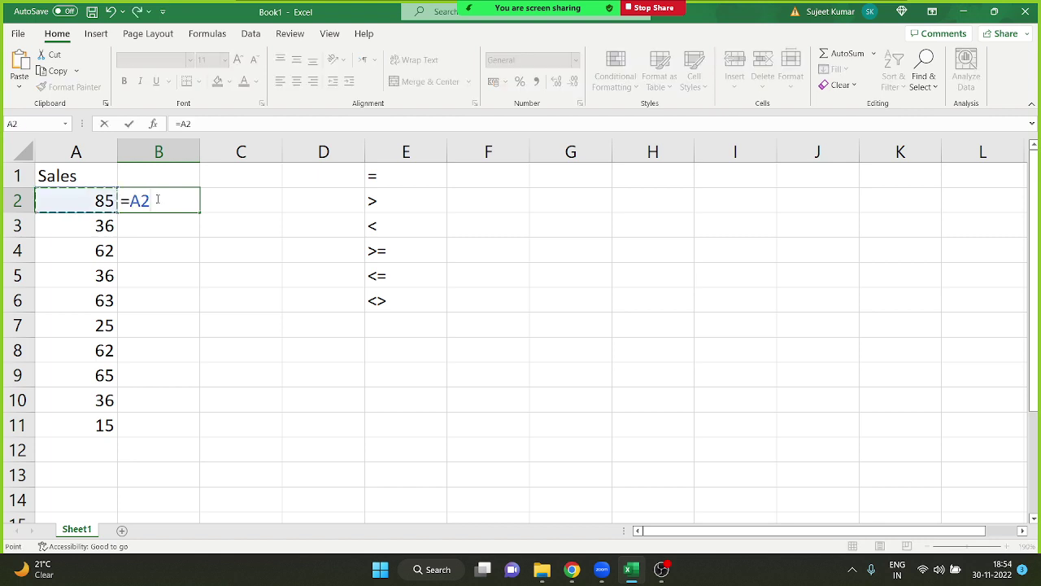
pyautogui.write('>50')
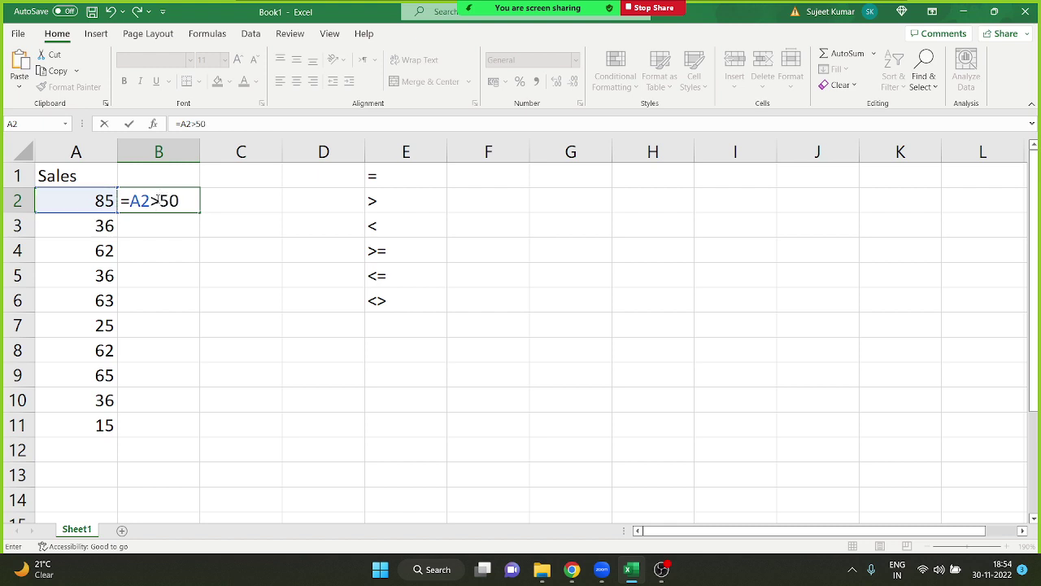
pyautogui.press('Return')
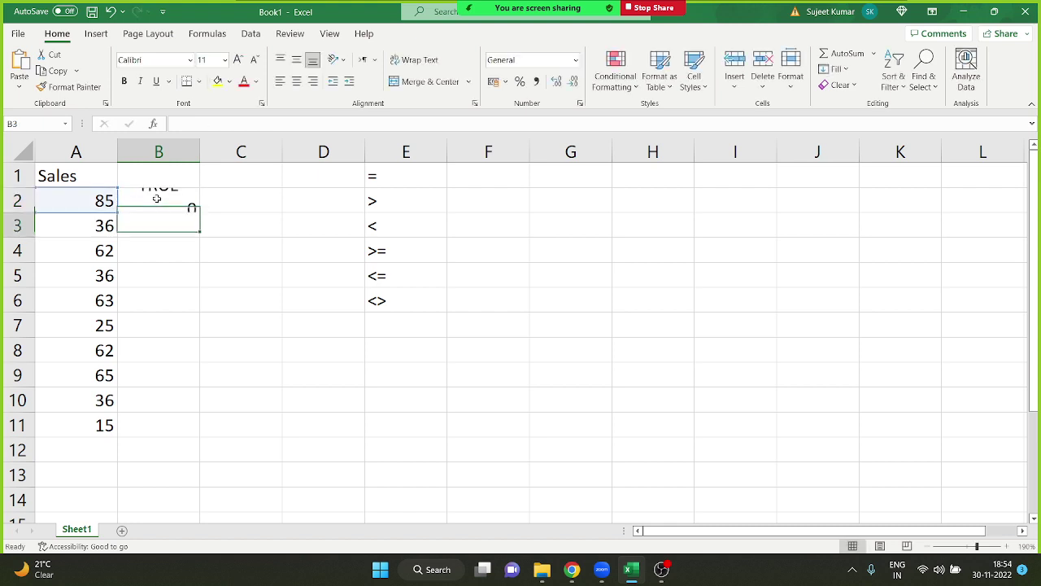
pyautogui.click(157, 200)
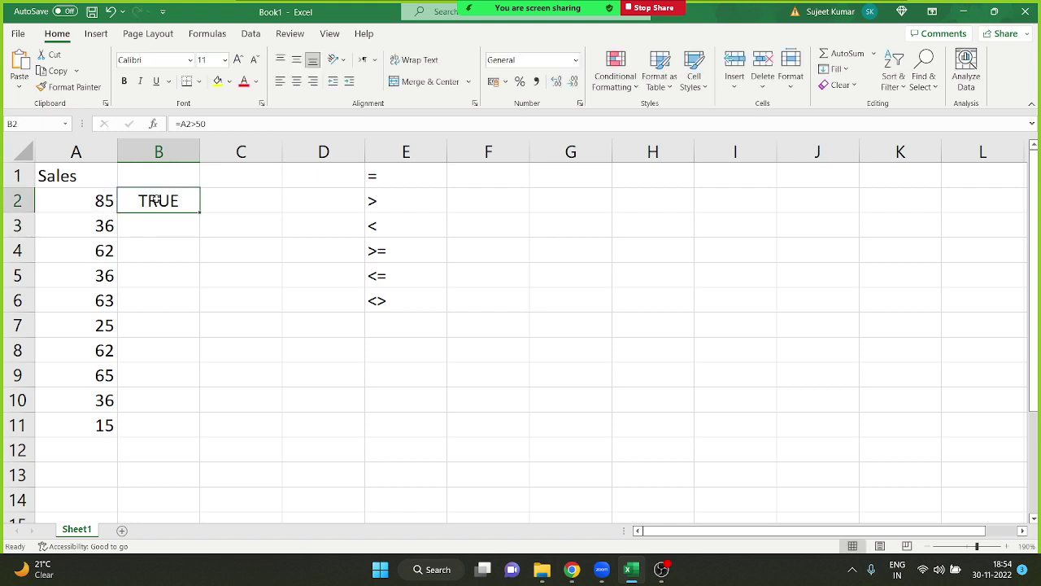
pyautogui.doubleClick(200, 212)
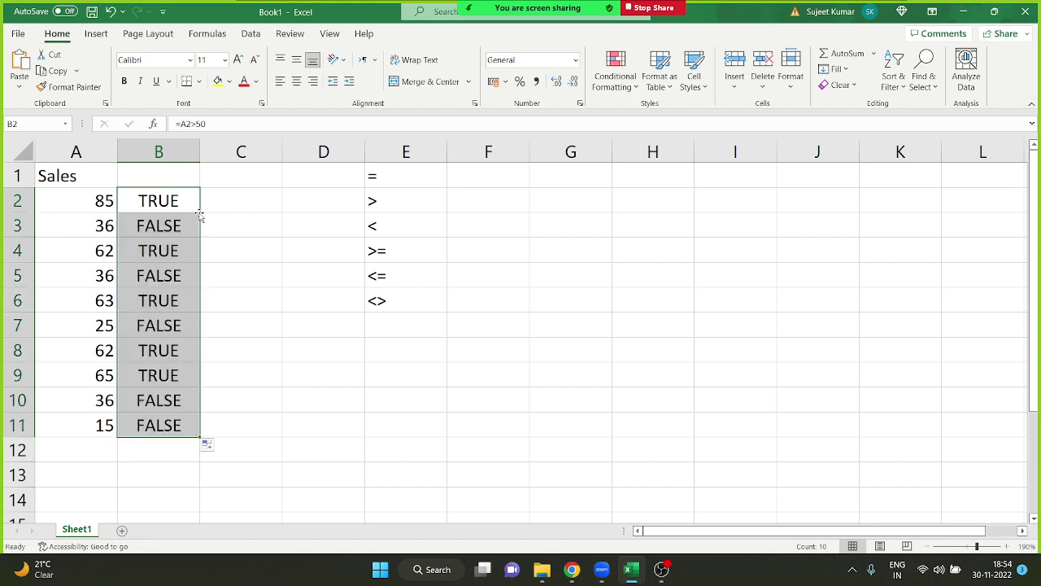
pyautogui.hotkey('ctrl', 'Down')
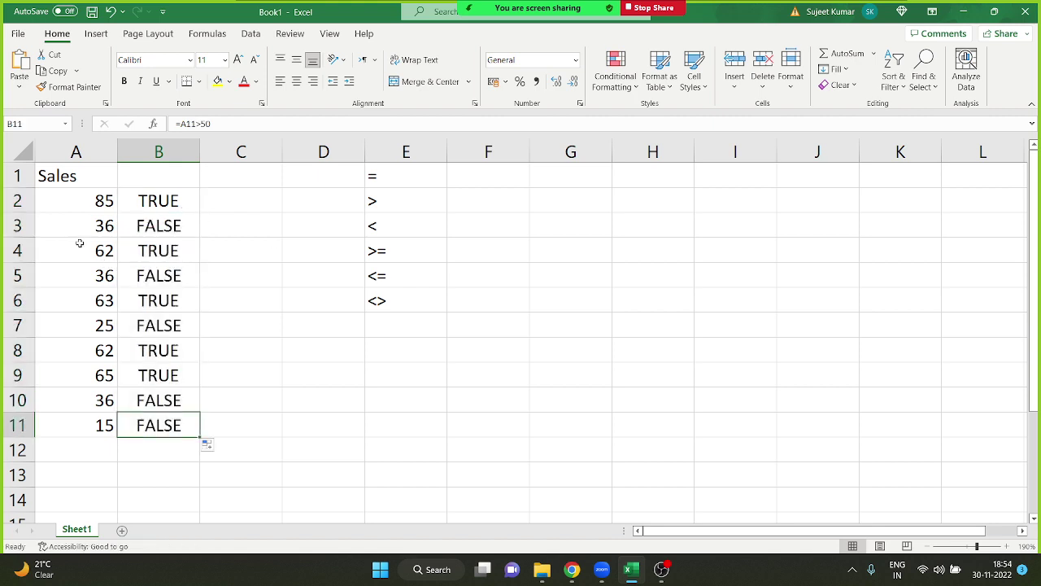
# Step: Review B2's formula and the TRUE/FALSE results in B2:B11, ending on C2
pyautogui.doubleClick(146, 202)
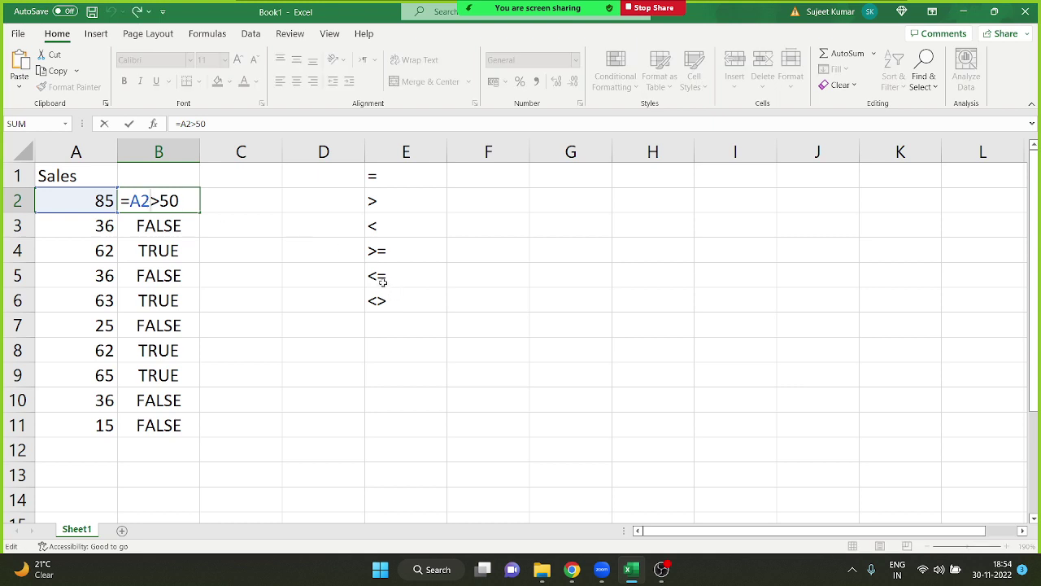
pyautogui.press('Escape')
pyautogui.press('Left')
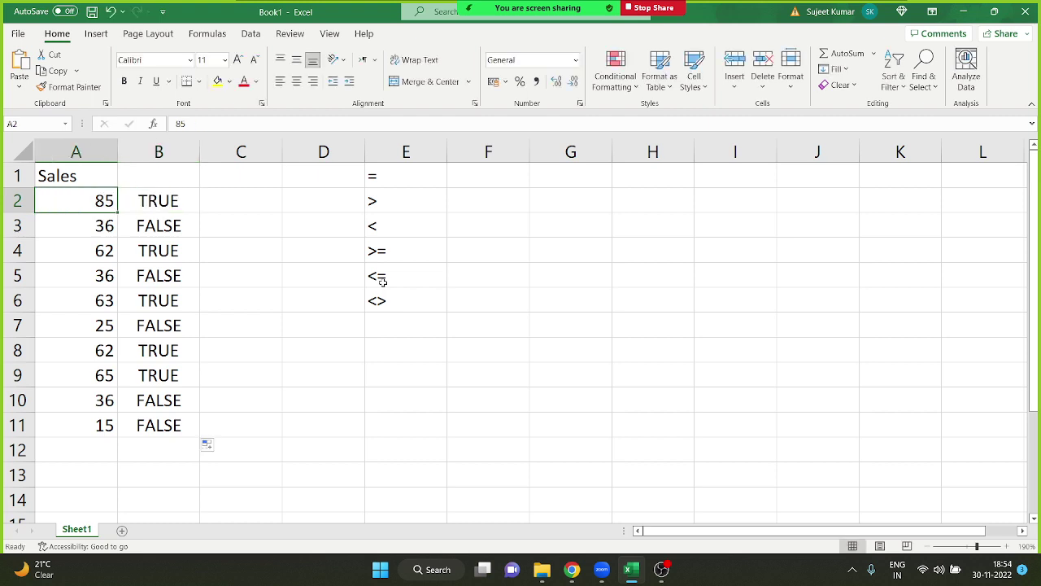
pyautogui.press('Right')
pyautogui.hotkey('ctrl', 'shift', 'Down')
pyautogui.press('Up')
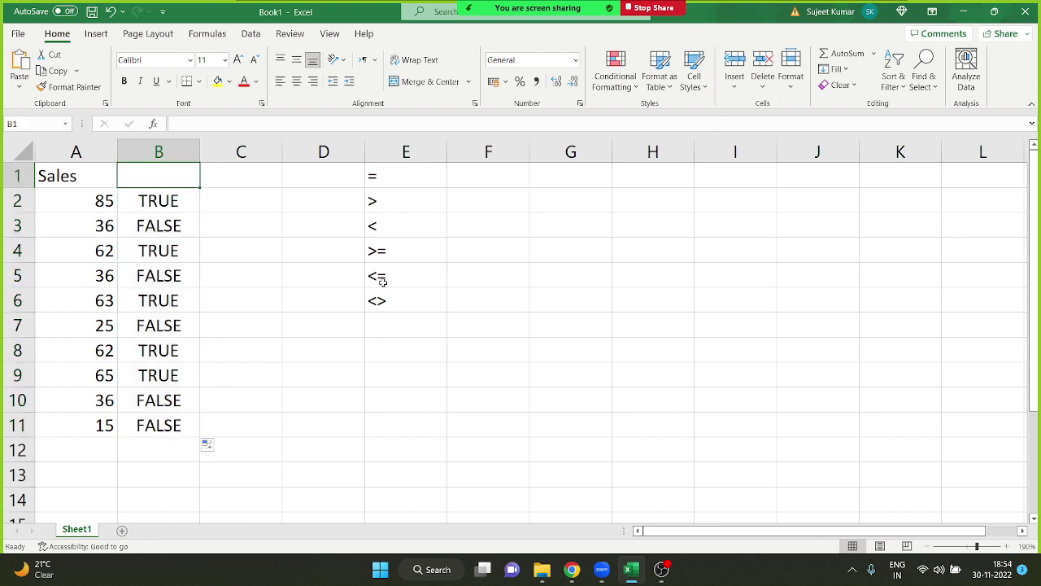
pyautogui.press('Down')
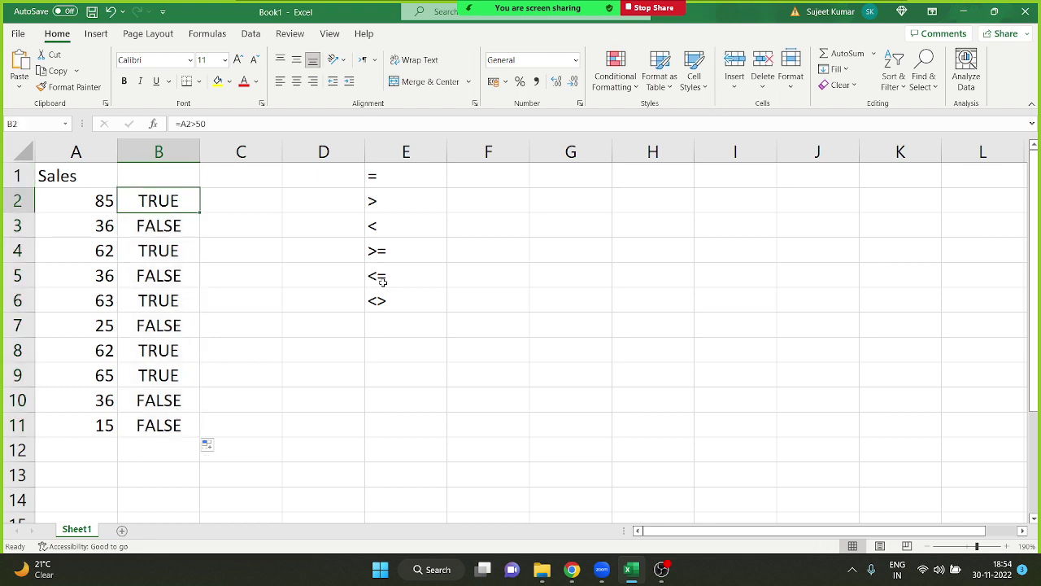
pyautogui.press('Right')
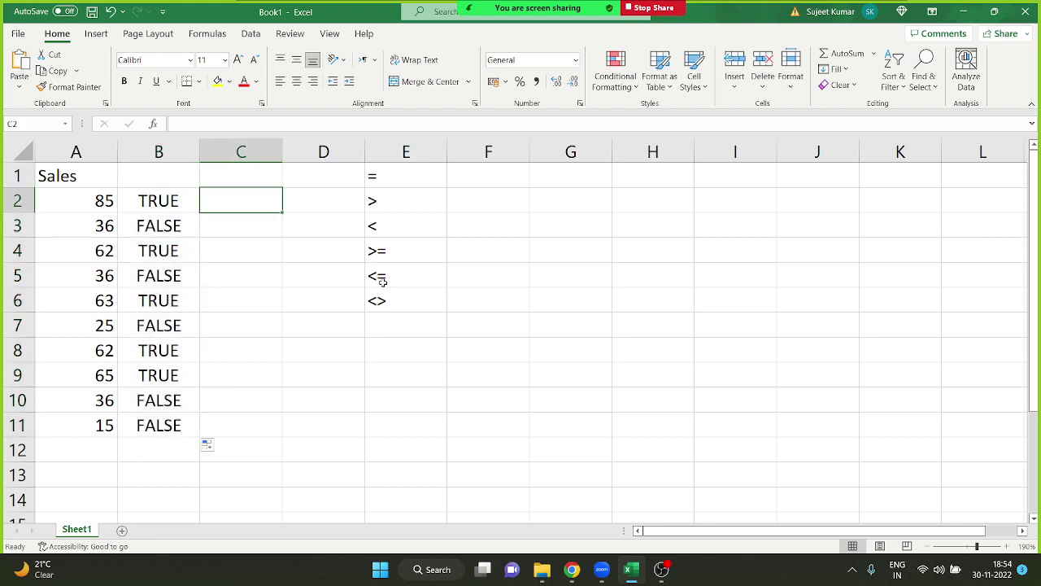
# Step: Enter =IF(B2,"OK","Pending") in C2
pyautogui.write('=if')
pyautogui.press('Tab')
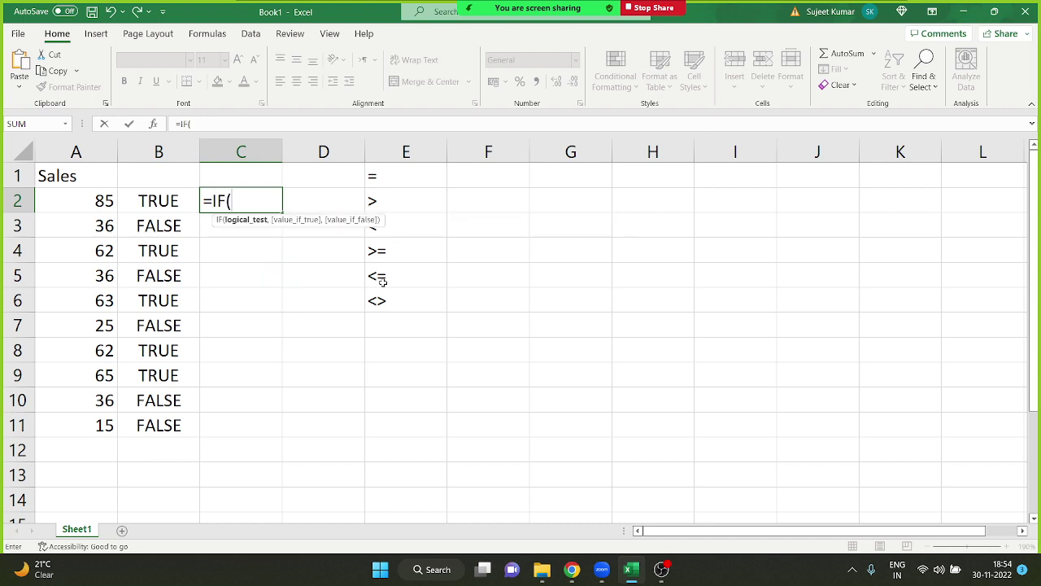
pyautogui.press('Left')
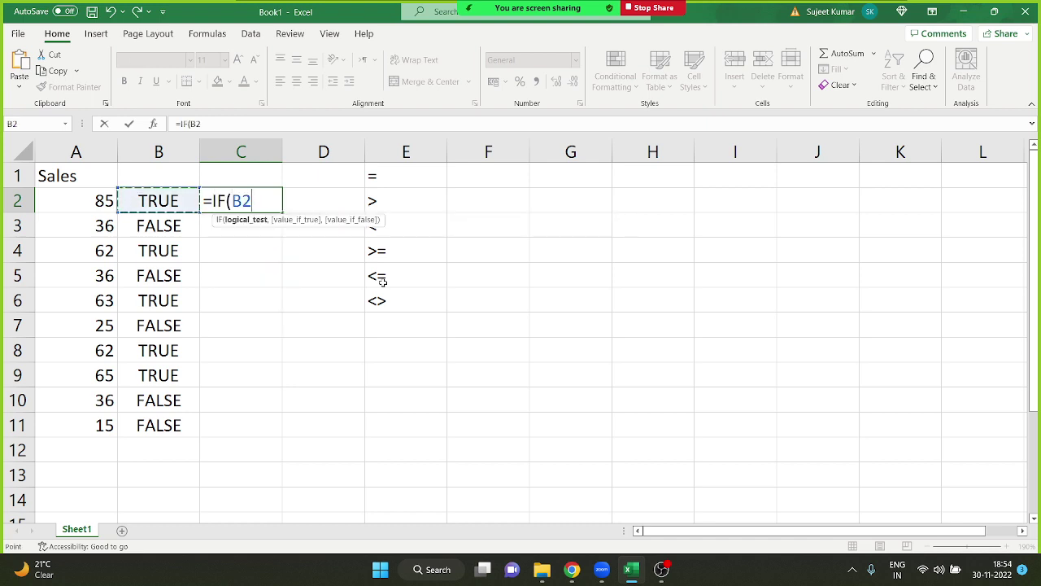
pyautogui.write('>')
pyautogui.press('BackSpace')
pyautogui.press('BackSpace')
pyautogui.press('BackSpace')
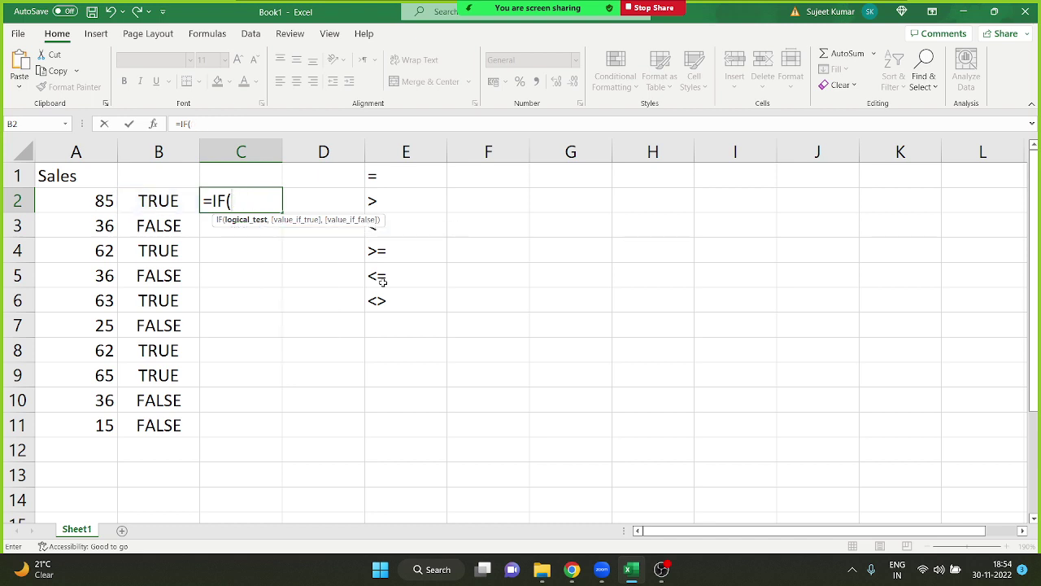
pyautogui.click(183, 205)
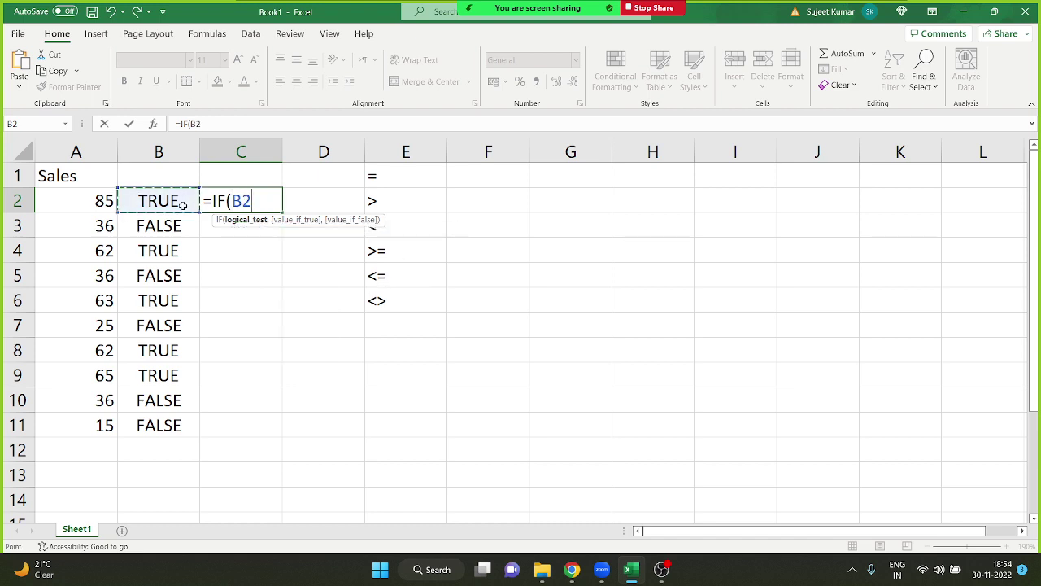
pyautogui.write(',"')
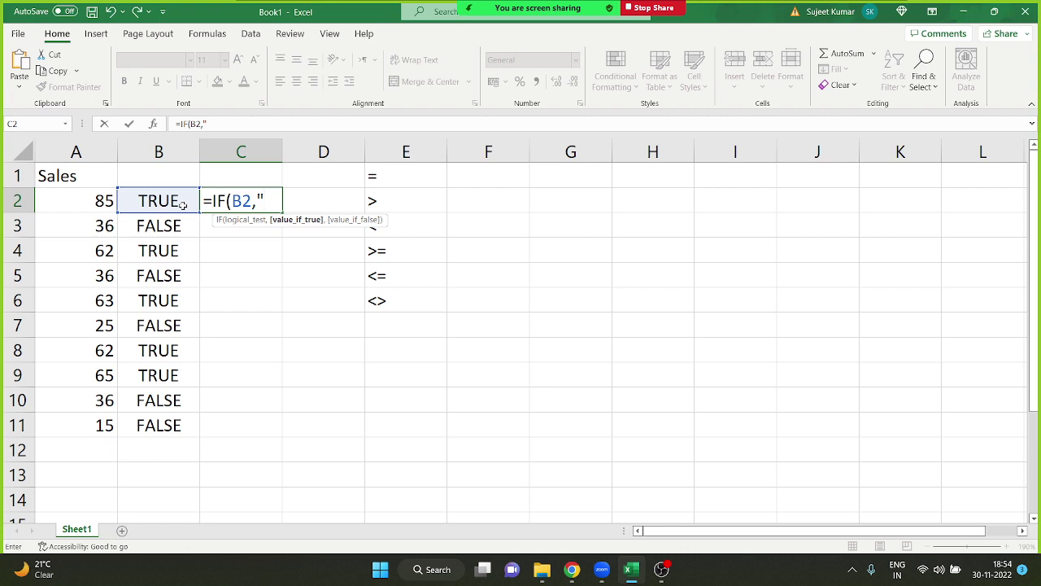
pyautogui.write('OK","')
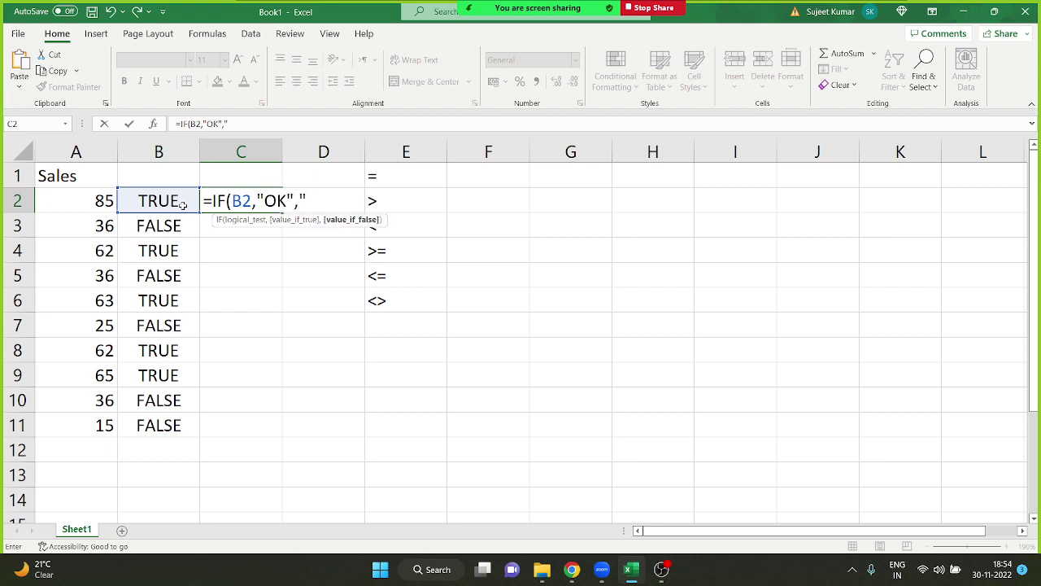
pyautogui.write('Pen')
pyautogui.write('ding')
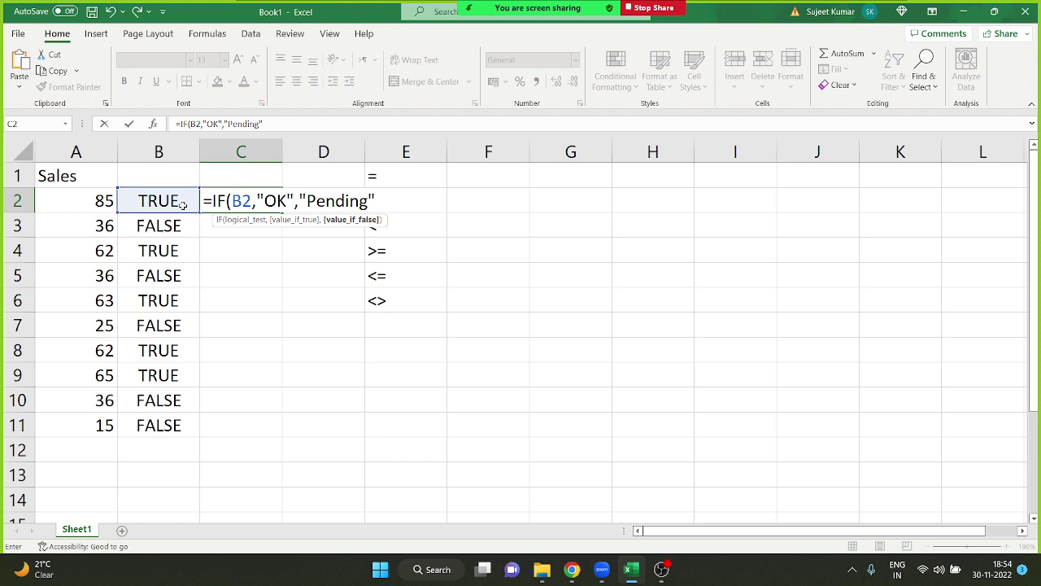
pyautogui.press('Return')
pyautogui.press('Up')
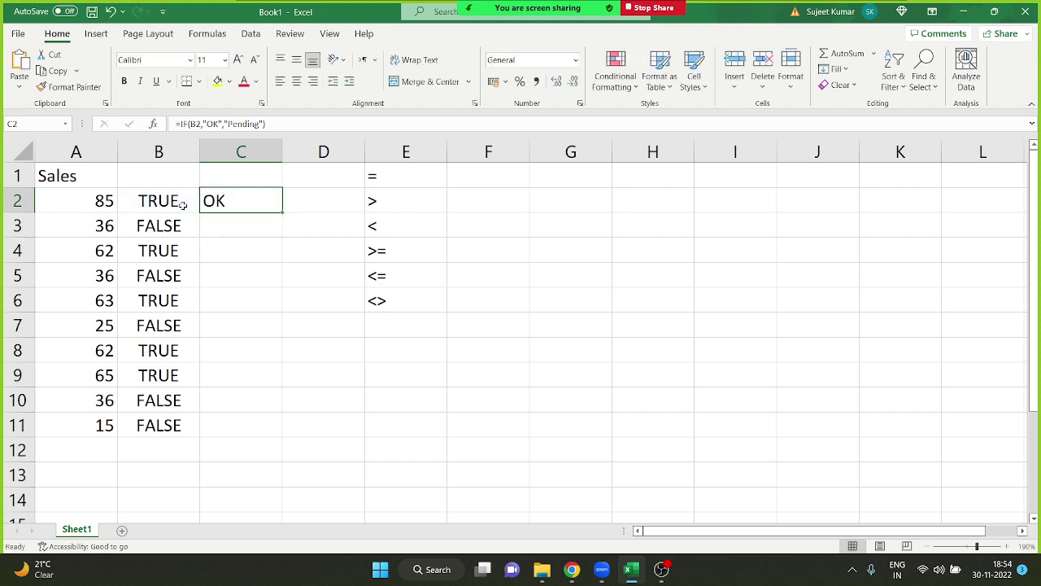
# Step: Test a B2=TRUE condition in C2's formula, then remove it and recommit
pyautogui.doubleClick(233, 193)
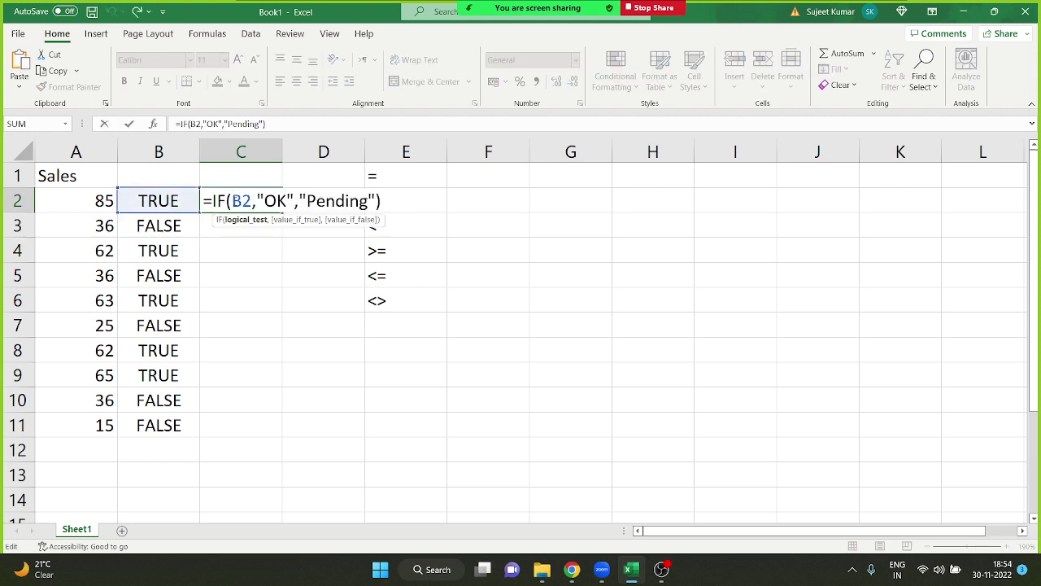
pyautogui.doubleClick(237, 201)
pyautogui.click(241, 201)
pyautogui.click(251, 201)
pyautogui.write('=true')
pyautogui.press('Tab')
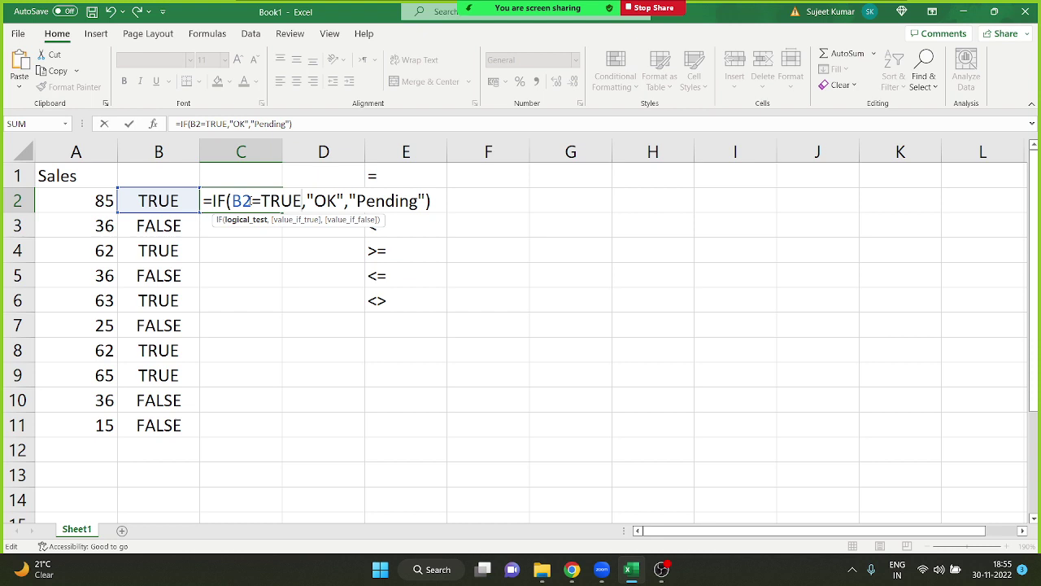
pyautogui.press('BackSpace')
pyautogui.press('BackSpace')
pyautogui.press('BackSpace')
pyautogui.press('BackSpace')
pyautogui.press('BackSpace')
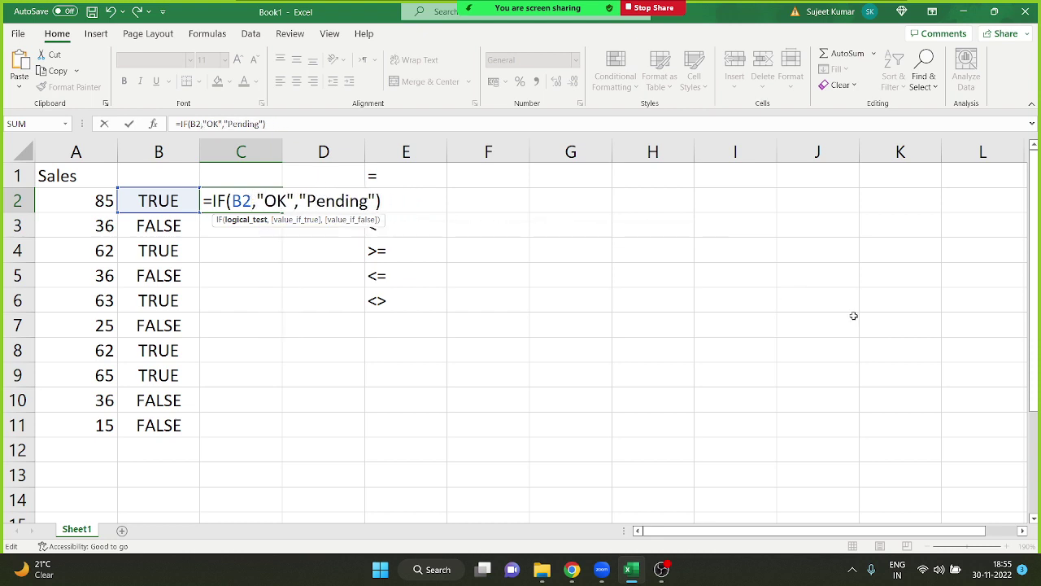
pyautogui.hotkey('shift', 'Left')
pyautogui.hotkey('shift', 'Left')
pyautogui.hotkey('ctrl', 'Return')
# Step: Enter =IF(A3>50,"OK","Penind") in C3, which shows Penind
pyautogui.press('Down')
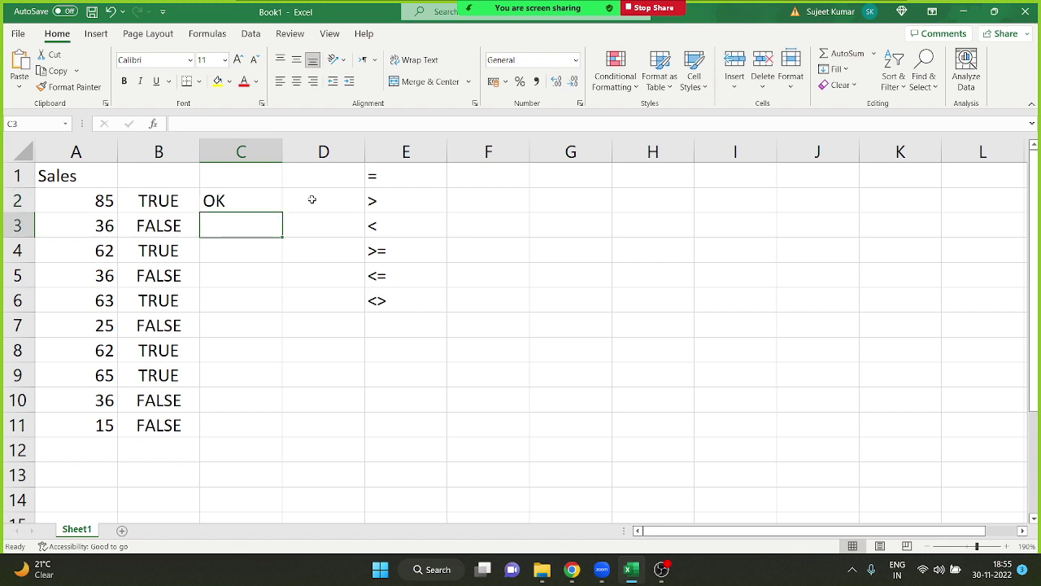
pyautogui.write('=i')
pyautogui.press('Tab')
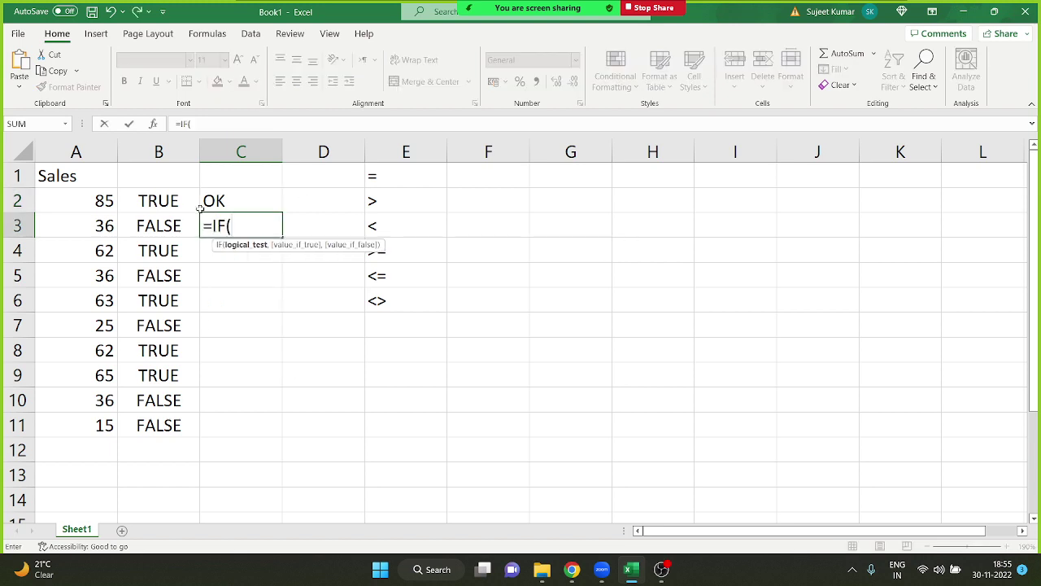
pyautogui.click(99, 229)
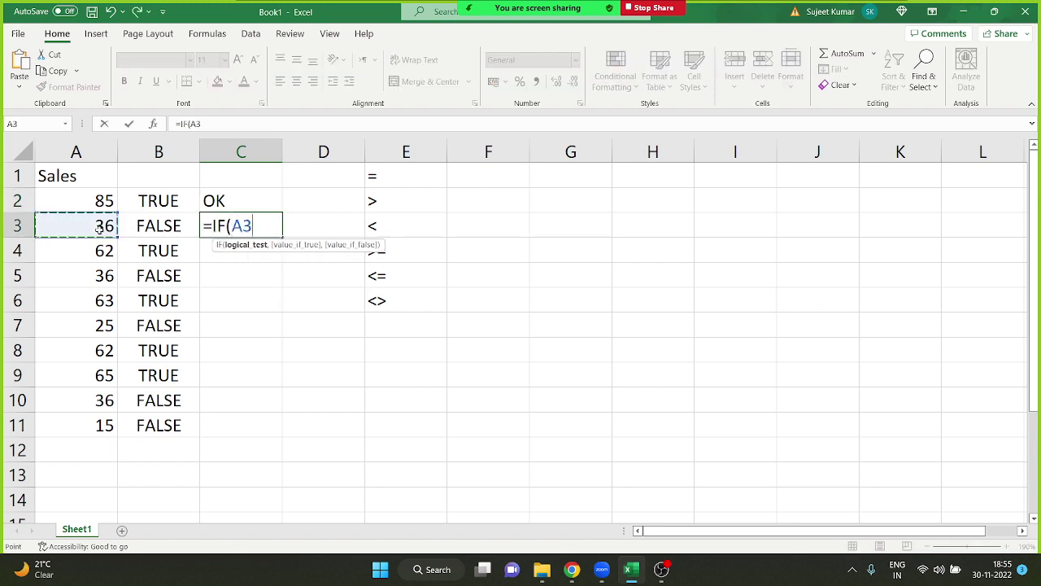
pyautogui.write('>50,')
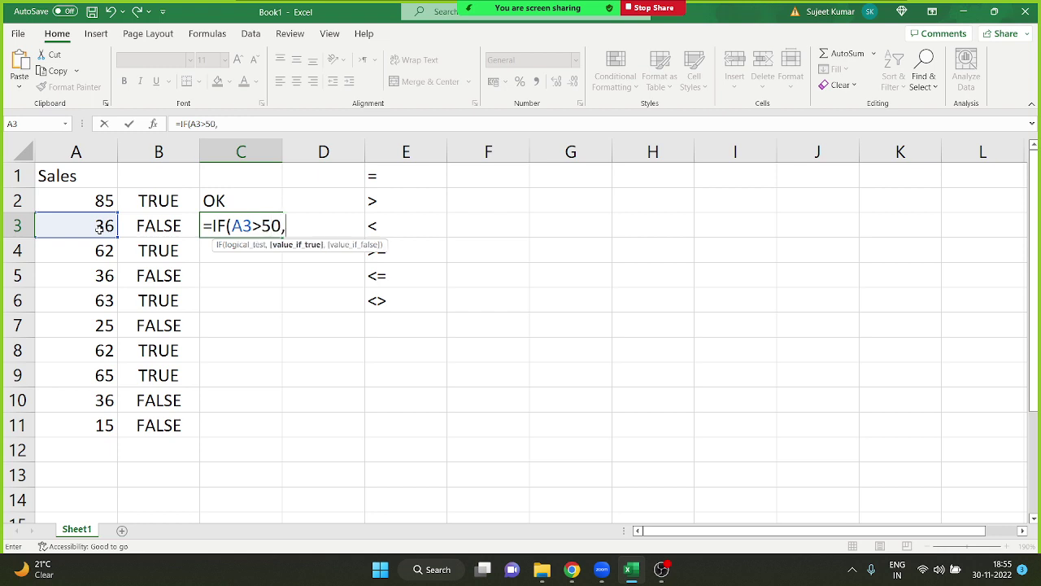
pyautogui.write('"OK",')
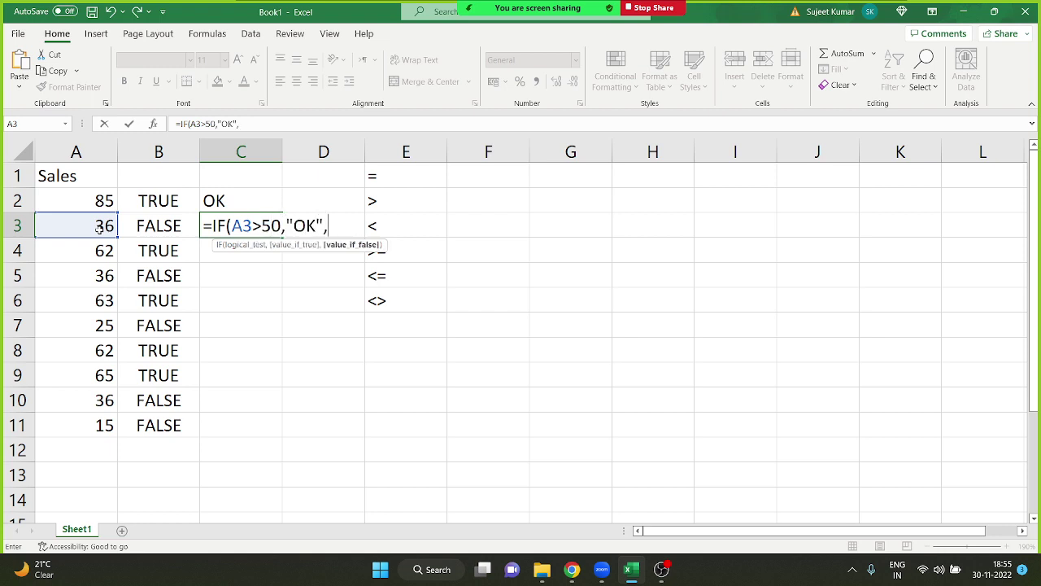
pyautogui.write('"Pen')
pyautogui.write('ind')
pyautogui.press('Return')
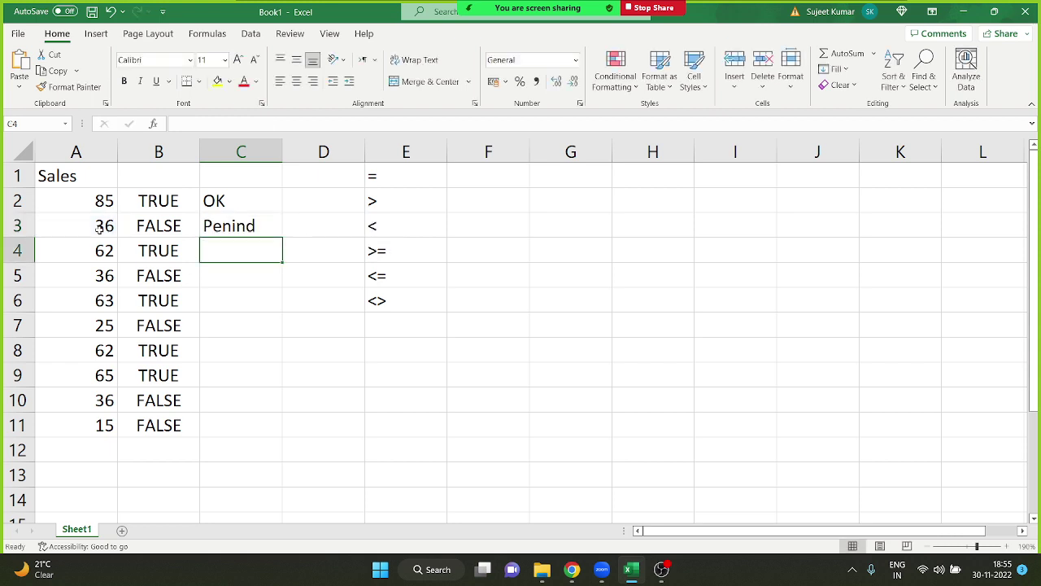
pyautogui.press('Up')
# Step: Reopen C3's formula and highlight its A3>50 logical test
pyautogui.press('F2')
pyautogui.press('Left')
pyautogui.press('Left')
pyautogui.press('Left')
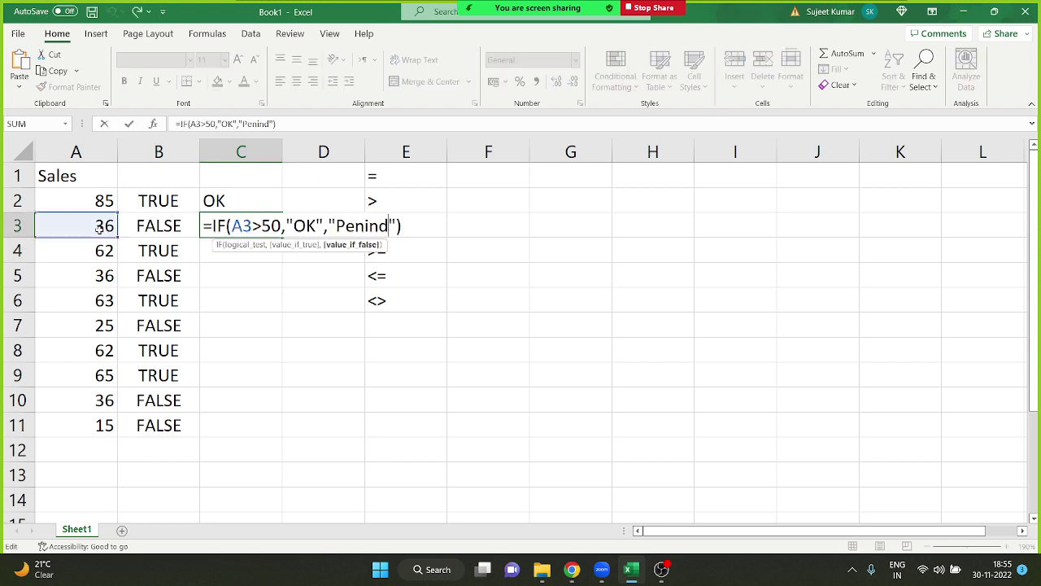
pyautogui.press('Left')
pyautogui.press('Left')
pyautogui.press('Left')
pyautogui.press('Left')
pyautogui.press('Left')
pyautogui.press('Left')
pyautogui.press('Left')
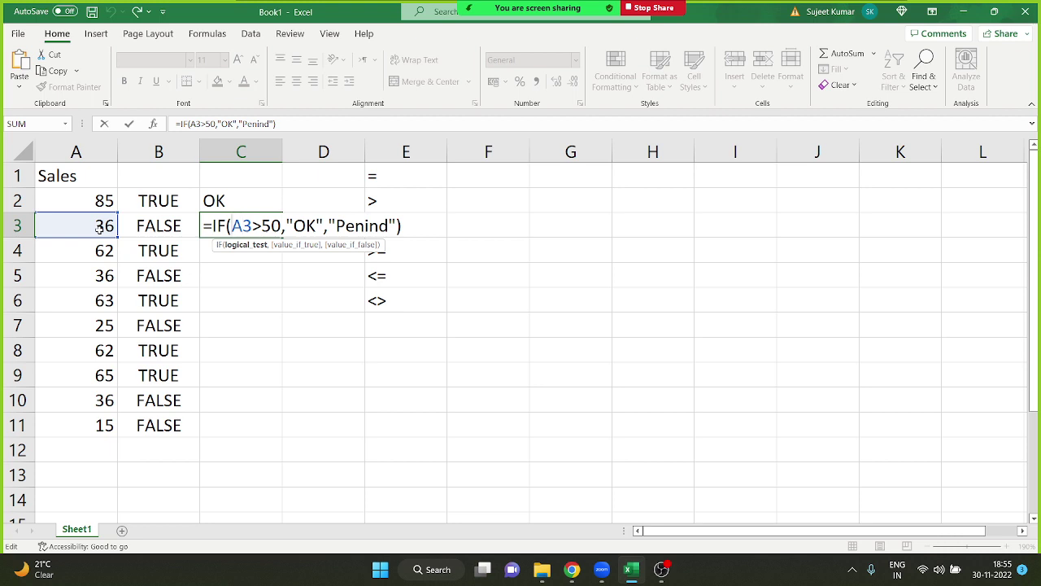
pyautogui.hotkey('shift', 'Right')
pyautogui.hotkey('shift', 'Right')
pyautogui.hotkey('shift', 'Right')
pyautogui.hotkey('shift', 'Right')
pyautogui.hotkey('shift', 'Right')
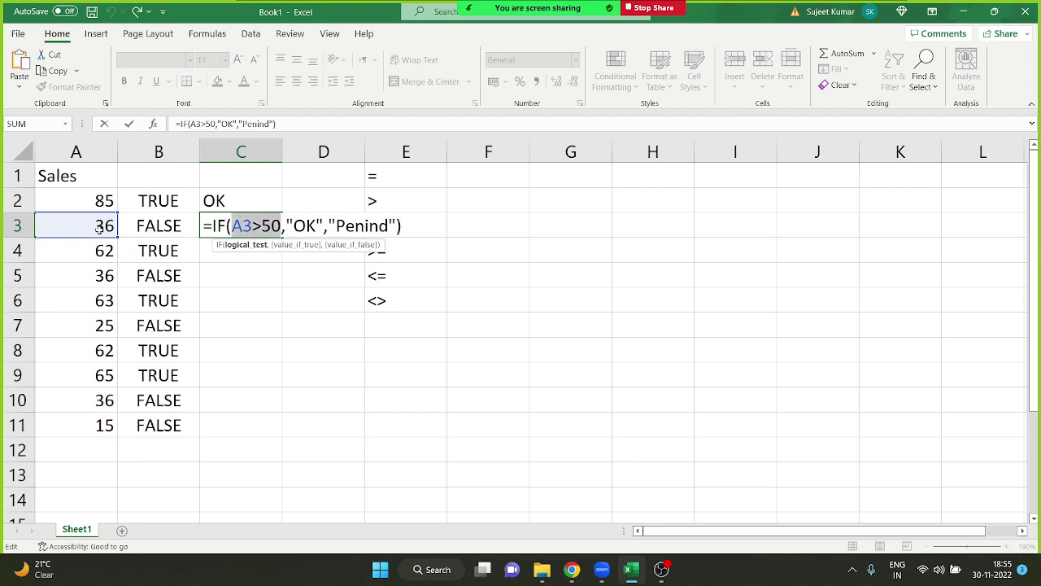
pyautogui.hotkey('shift', 'Right')
pyautogui.hotkey('shift', 'Right')
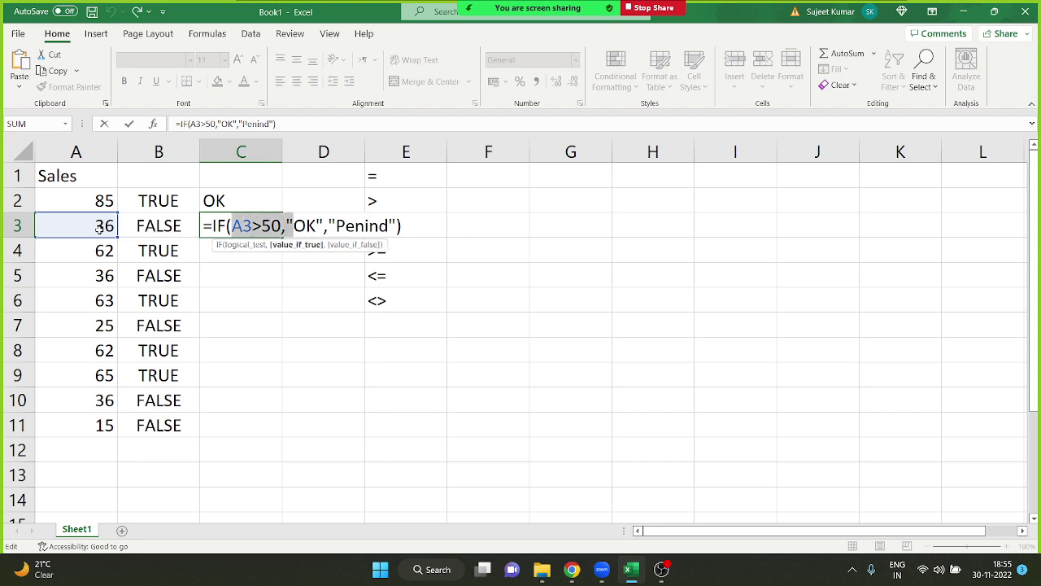
pyautogui.hotkey('shift', 'Left')
pyautogui.hotkey('shift', 'Left')
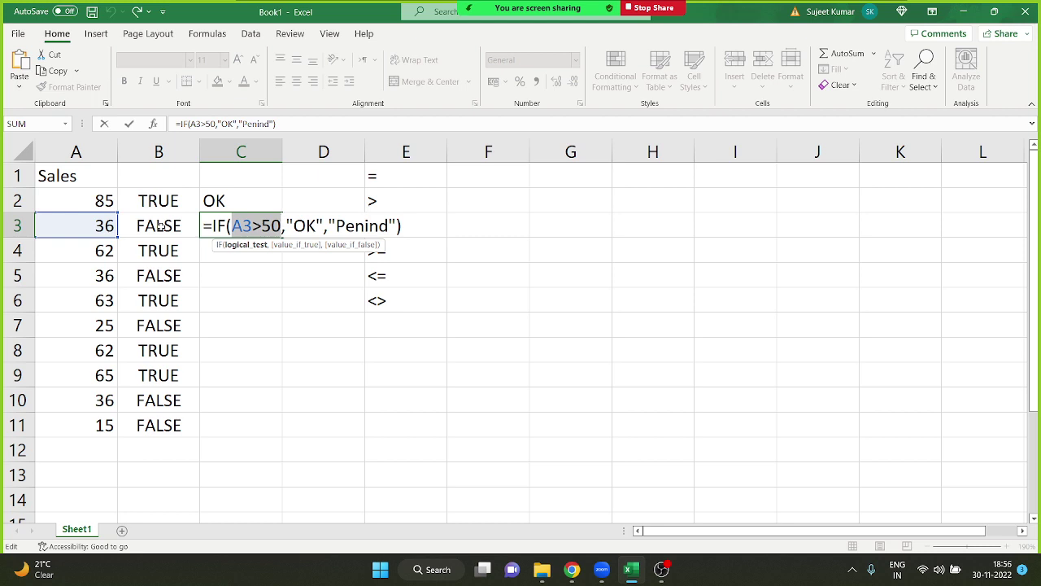
pyautogui.press('Return')
pyautogui.press('Up')
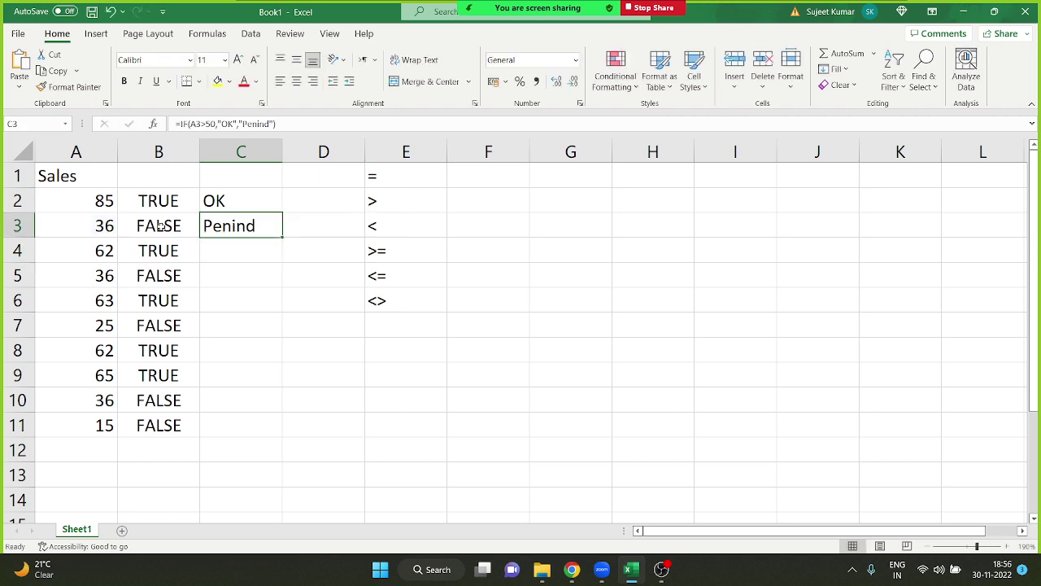
pyautogui.press('Right')
pyautogui.press('Right')
pyautogui.press('Up')
pyautogui.press('Up')
# Step: Add Sheet2 and paste Sheet1's Sales column A1:A11 into it
pyautogui.hotkey('ctrl', 'shift', 'Down')
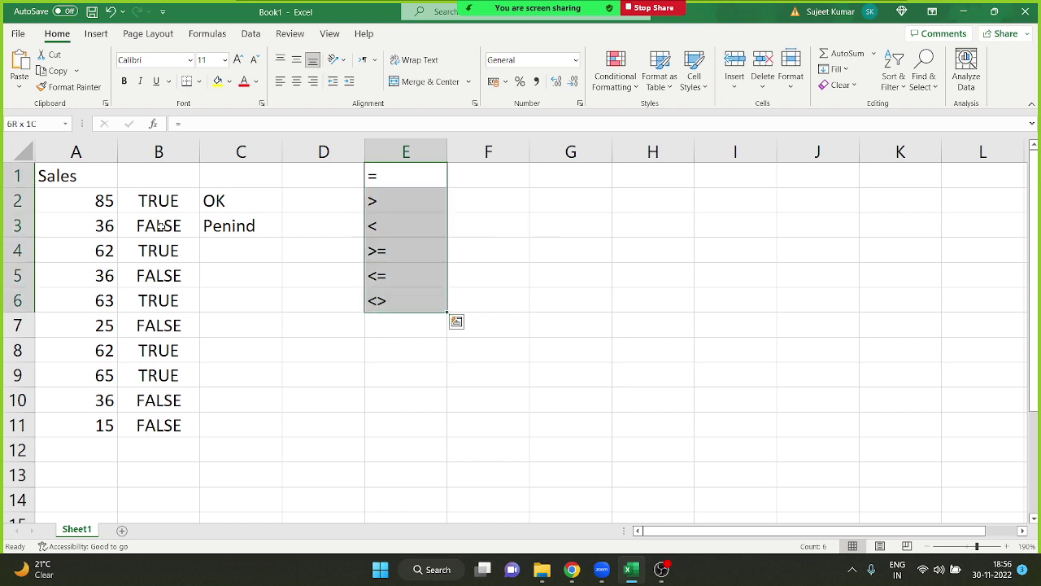
pyautogui.click(123, 535)
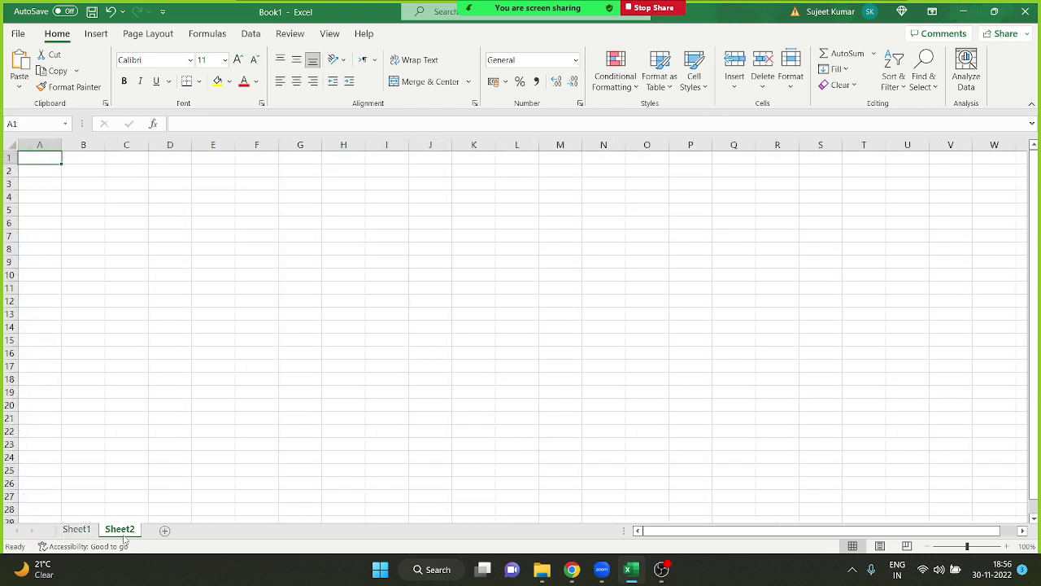
pyautogui.click(80, 529)
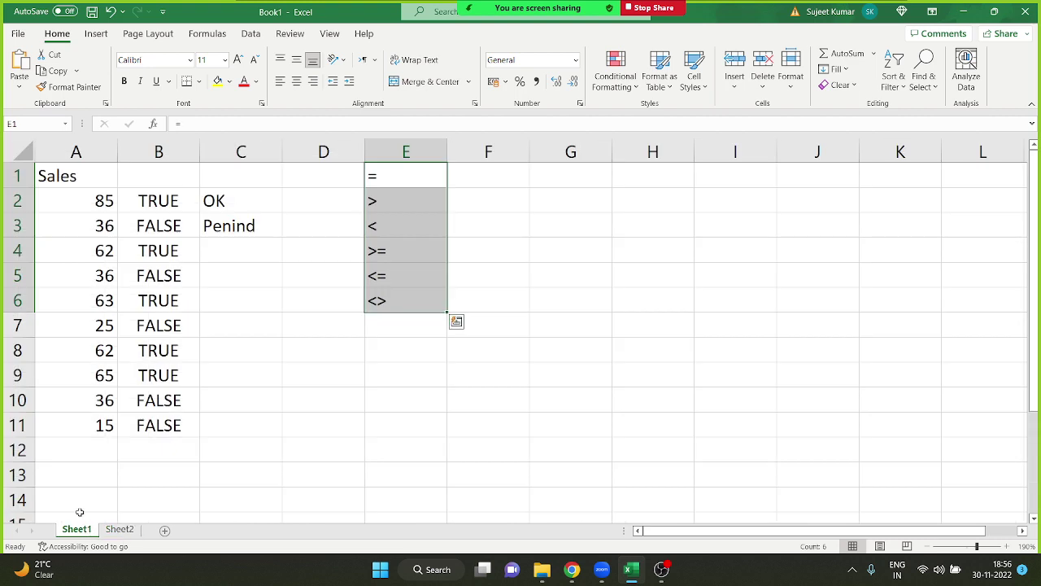
pyautogui.hotkey('ctrl', 'Home')
pyautogui.hotkey('ctrl', 'shift', 'Down')
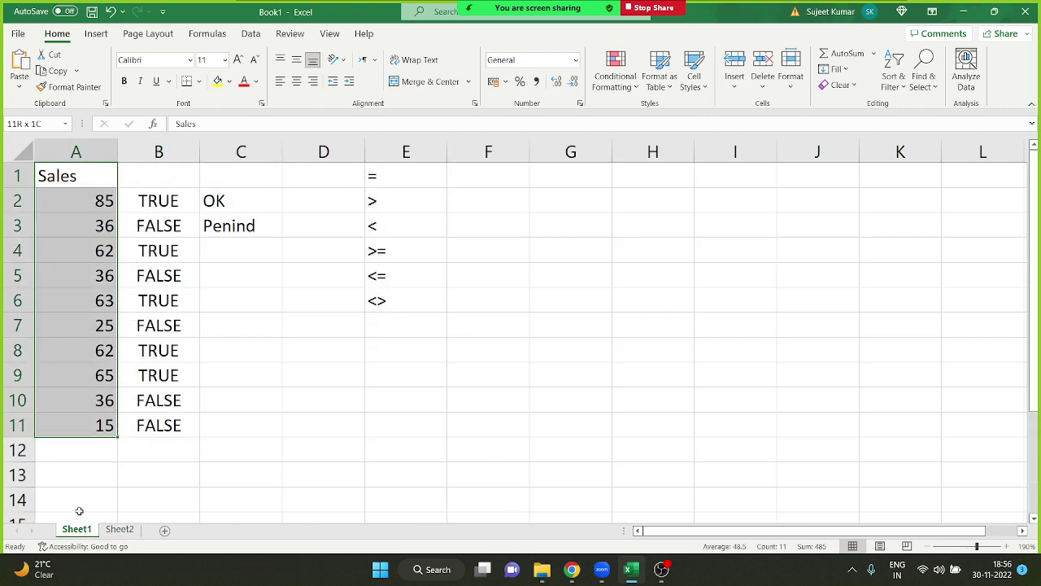
pyautogui.hotkey('ctrl', 'c')
pyautogui.click(122, 530)
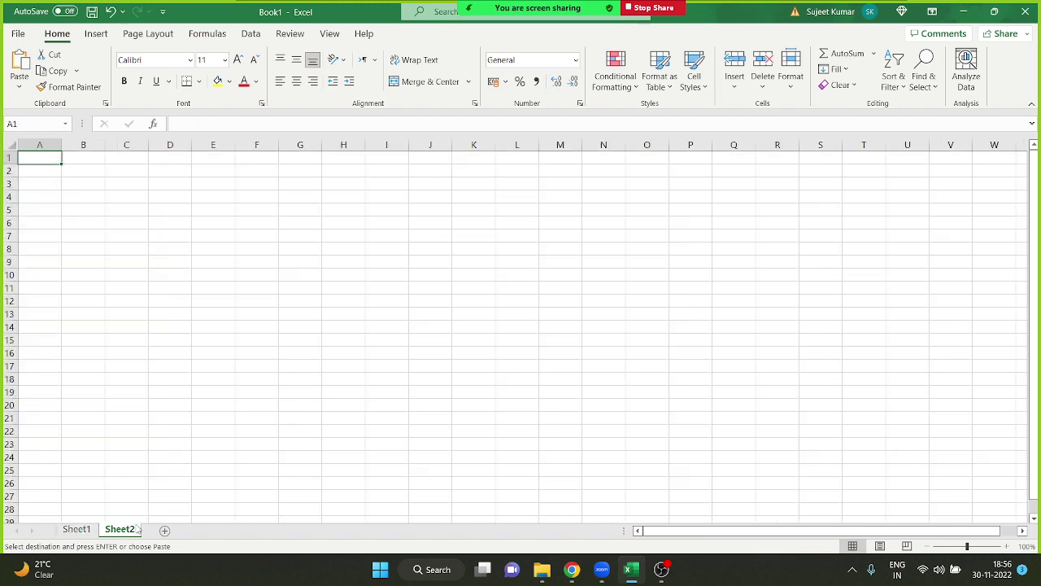
pyautogui.hotkey('ctrl', 'v')
pyautogui.keyDown('ctrl'); pyautogui.scroll(5, 169, 322); pyautogui.keyUp('ctrl')
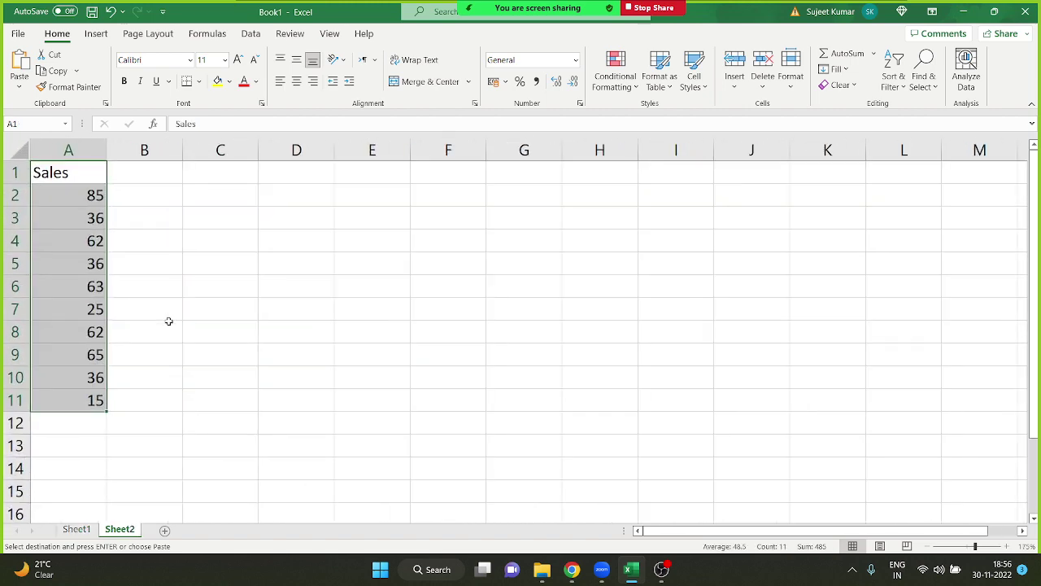
pyautogui.keyDown('ctrl'); pyautogui.scroll(1, 169, 322); pyautogui.keyUp('ctrl')
pyautogui.click(176, 194)
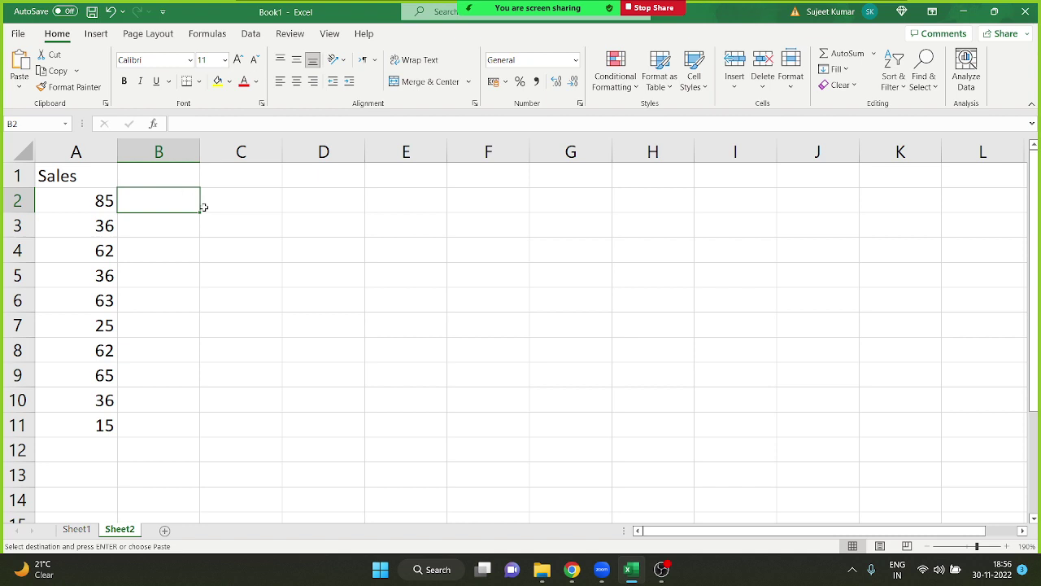
# Step: Type >50 in C2 and 100 in D2
pyautogui.click(272, 206)
pyautogui.write('>')
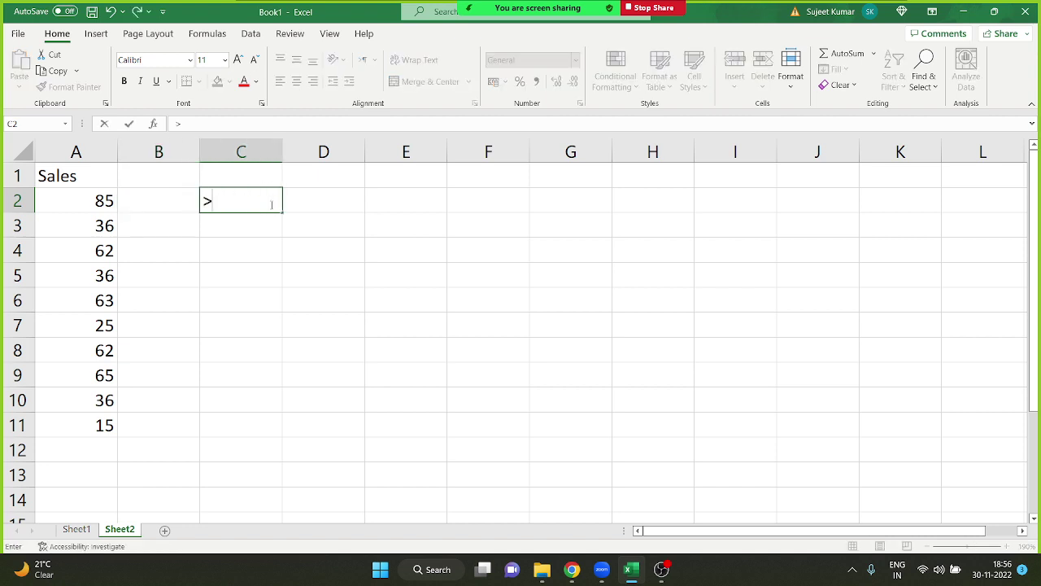
pyautogui.write('6')
pyautogui.press('BackSpace')
pyautogui.write('50')
pyautogui.press('Tab')
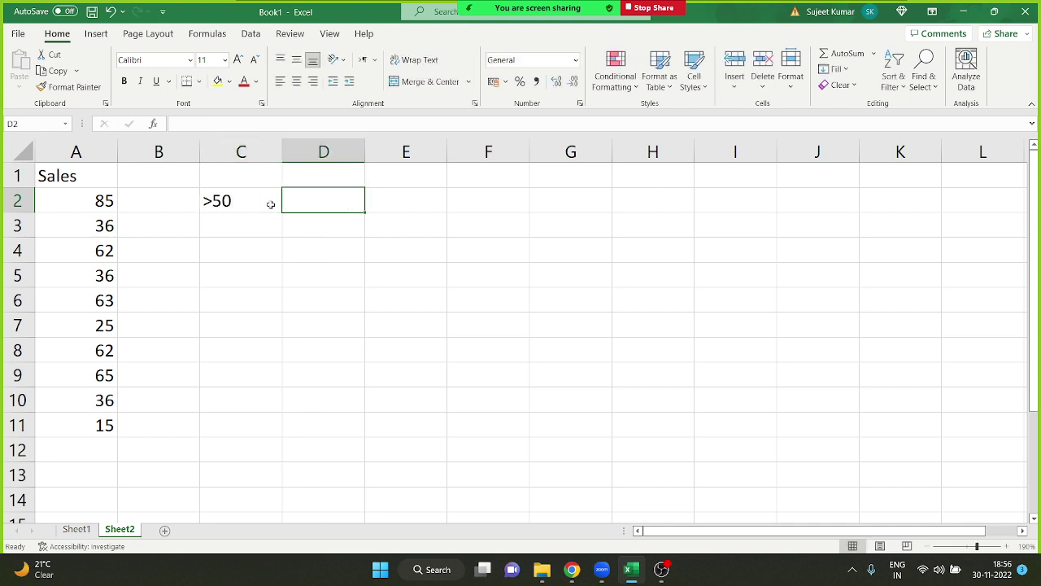
pyautogui.write('100')
pyautogui.press('Return')
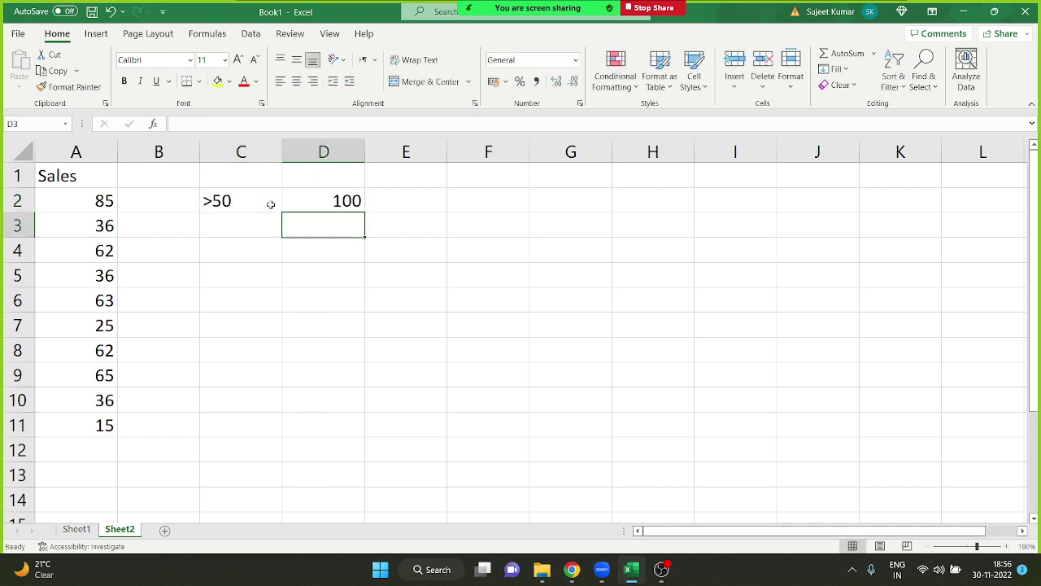
# Step: Enter =IF(A2>50,100) in B2, which returns 100
pyautogui.press('Left')
pyautogui.press('Left')
pyautogui.press('Up')
pyautogui.write('=i')
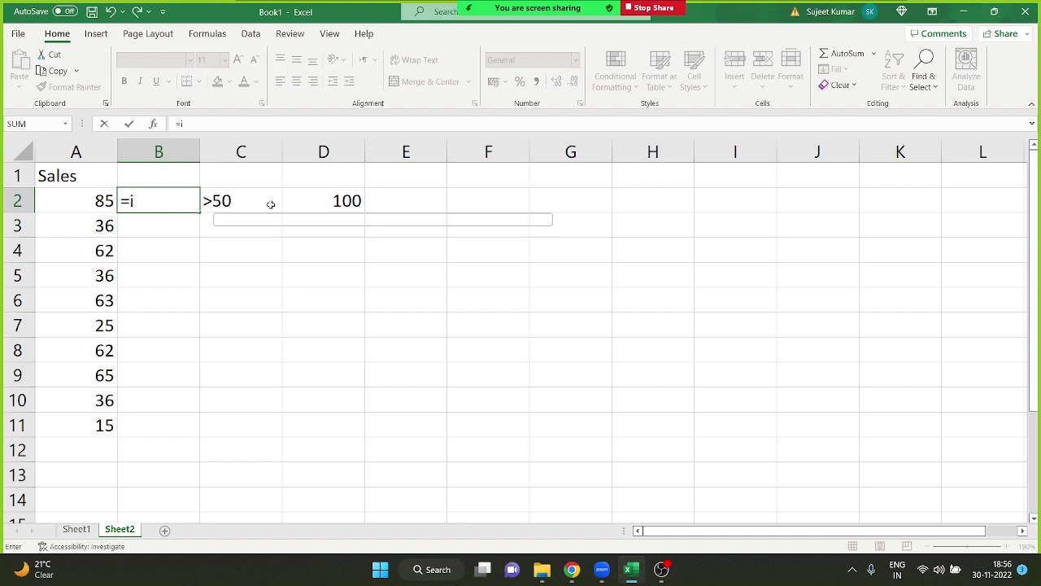
pyautogui.write('f(')
pyautogui.press('Left')
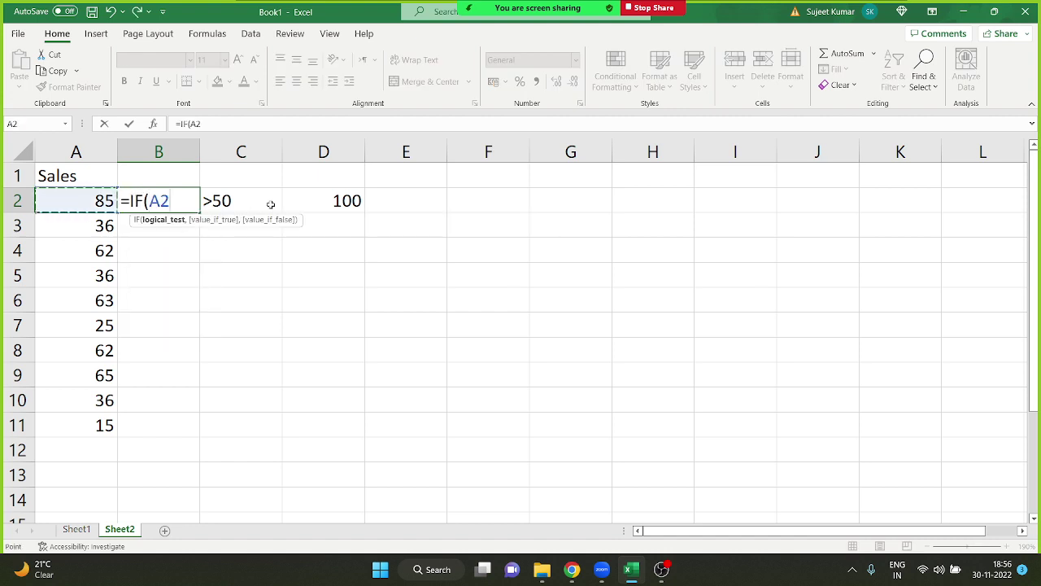
pyautogui.write('>5')
pyautogui.write('0,1')
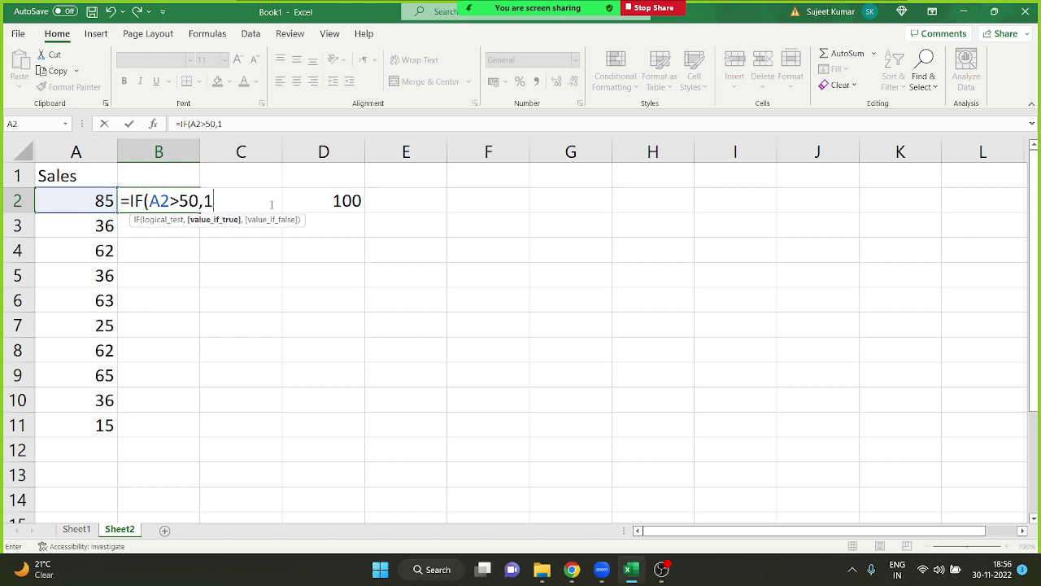
pyautogui.write('00')
pyautogui.press('Return')
pyautogui.press('Up')
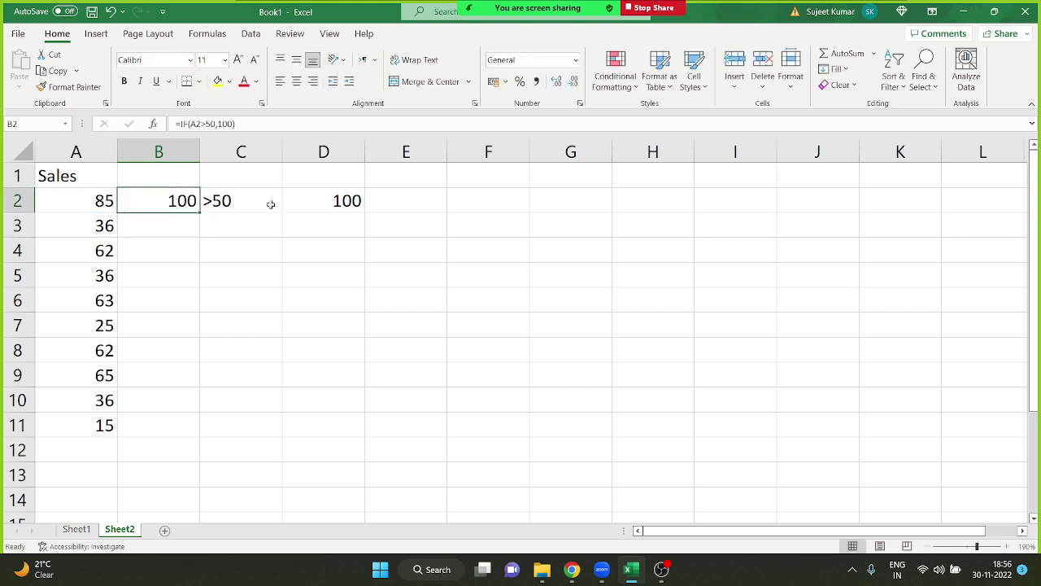
# Step: Drag B2's IF formula down to B11 and inspect B3's formula returning FALSE
pyautogui.moveTo(200, 213); pyautogui.dragTo(221, 446)
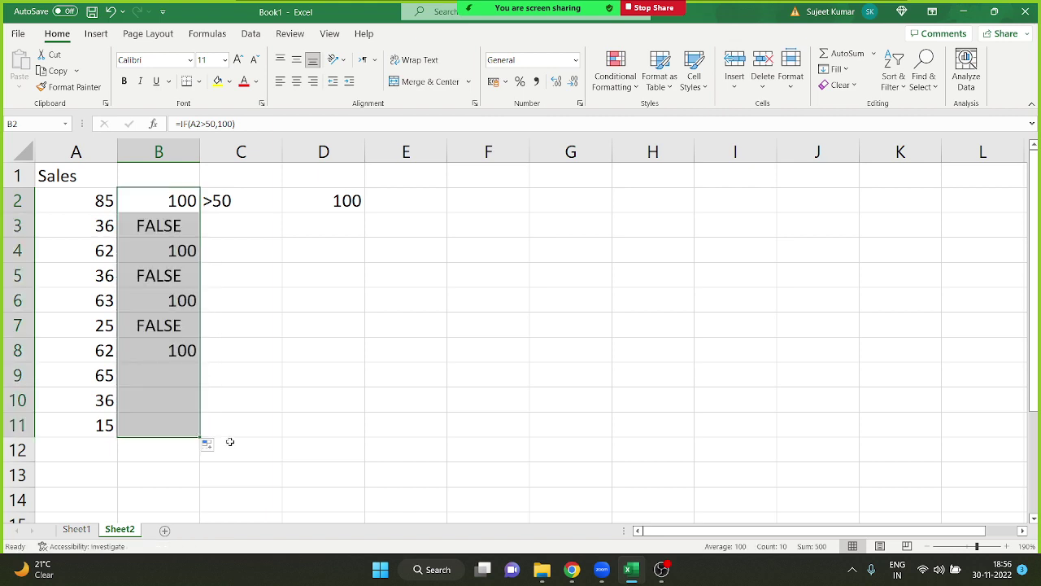
pyautogui.doubleClick(130, 225)
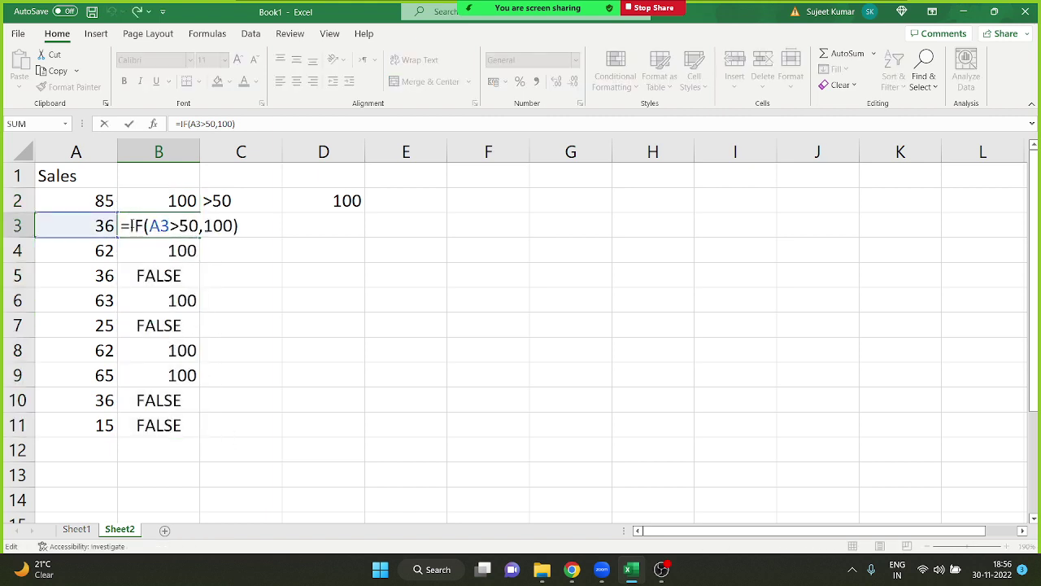
pyautogui.click(233, 227)
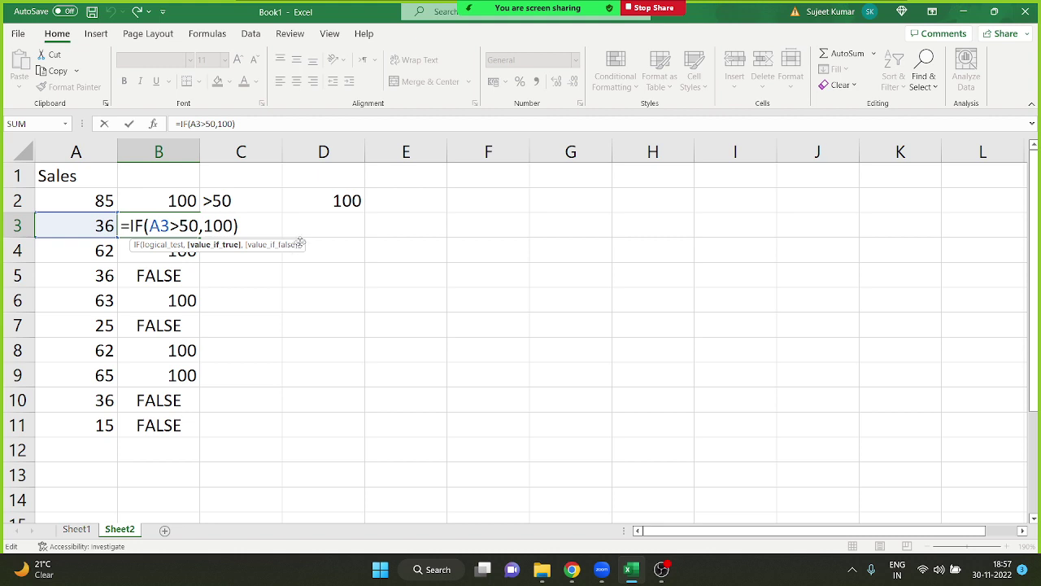
pyautogui.hotkey('ctrl', 'Return')
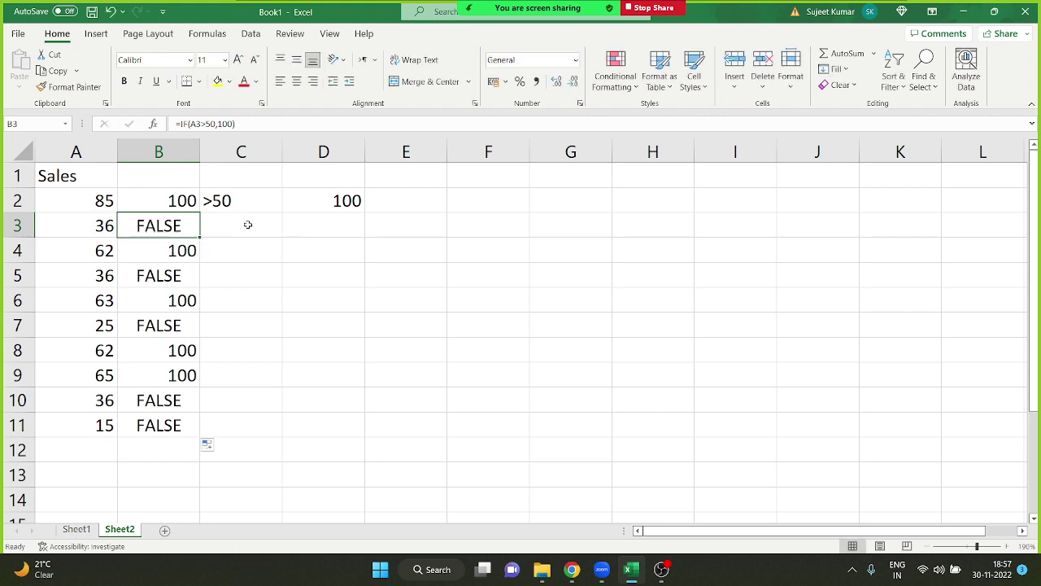
# Step: Change B2 to =IF(A2>50,100,0) and fill it down to B11
pyautogui.doubleClick(178, 195)
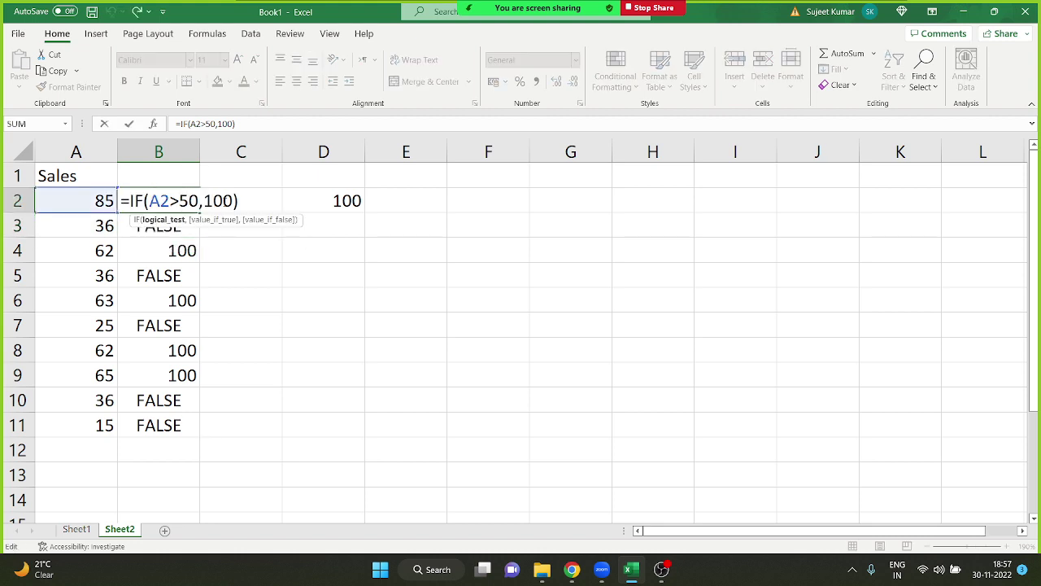
pyautogui.click(228, 201)
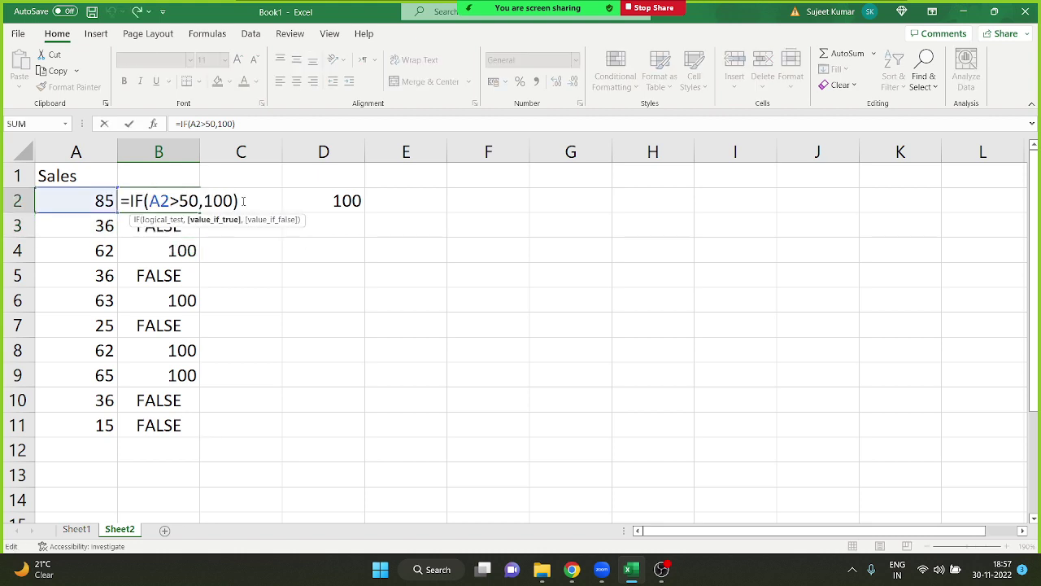
pyautogui.write(',0')
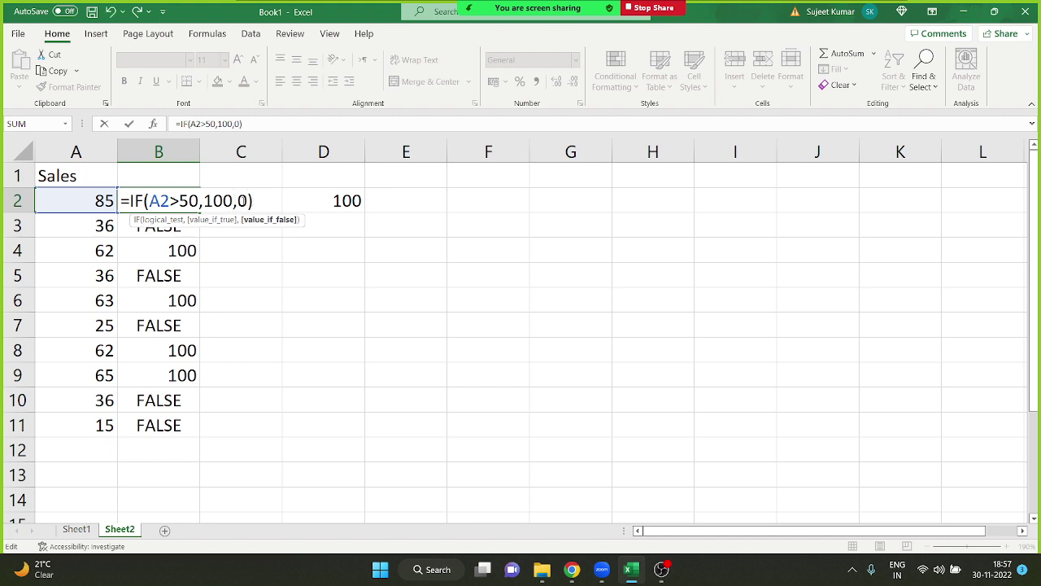
pyautogui.press('Return')
pyautogui.press('Up')
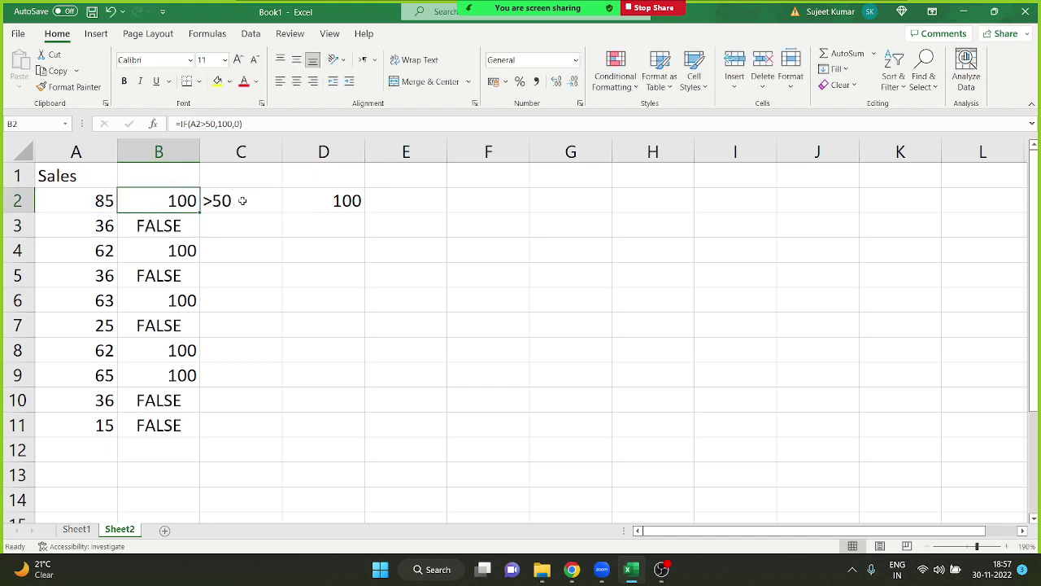
pyautogui.doubleClick(199, 211)
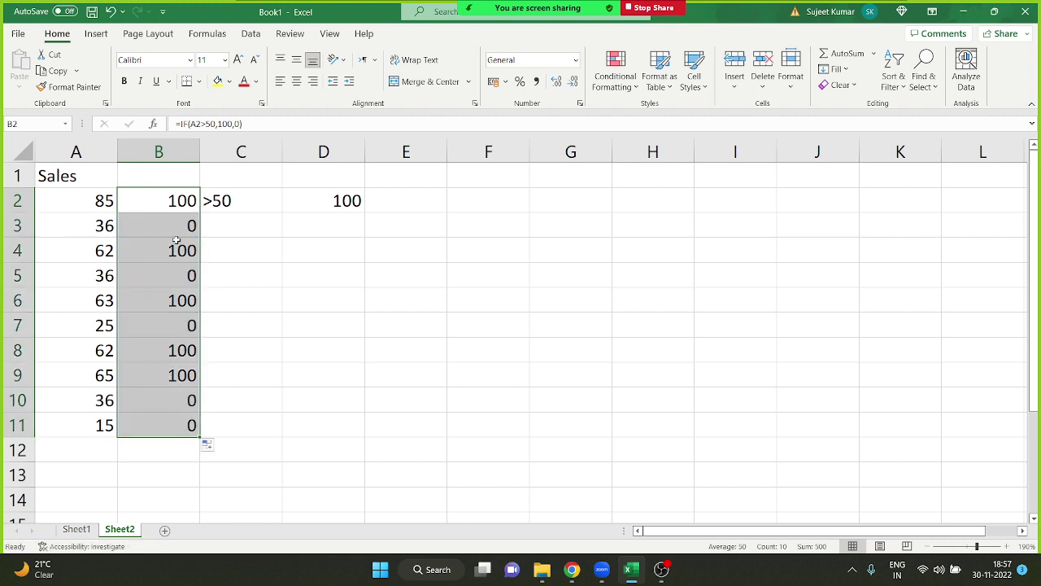
pyautogui.doubleClick(179, 201)
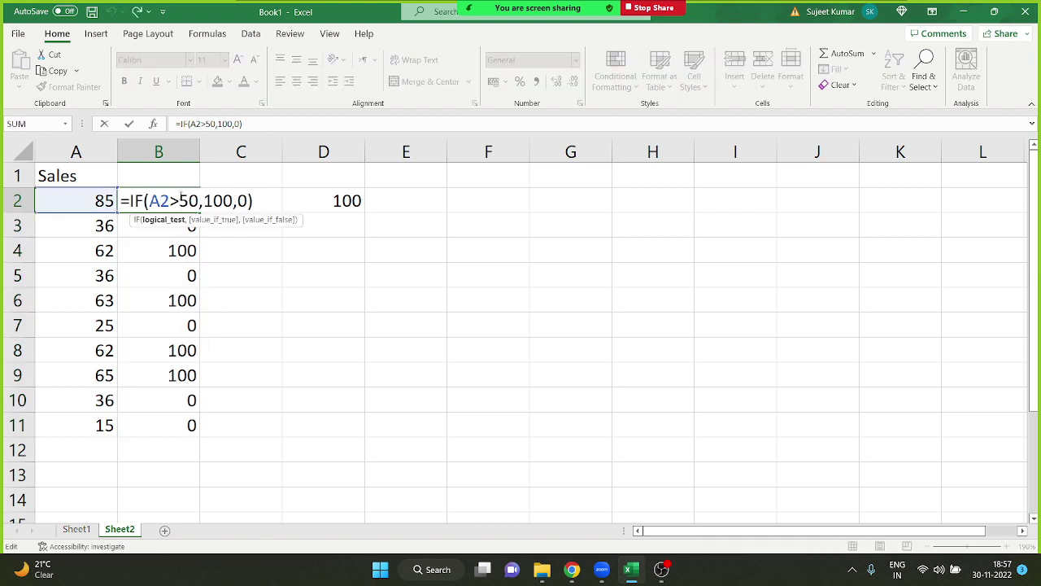
# Step: Replace the 0 with "" in B2's formula and fill it down to B11
pyautogui.doubleClick(242, 200)
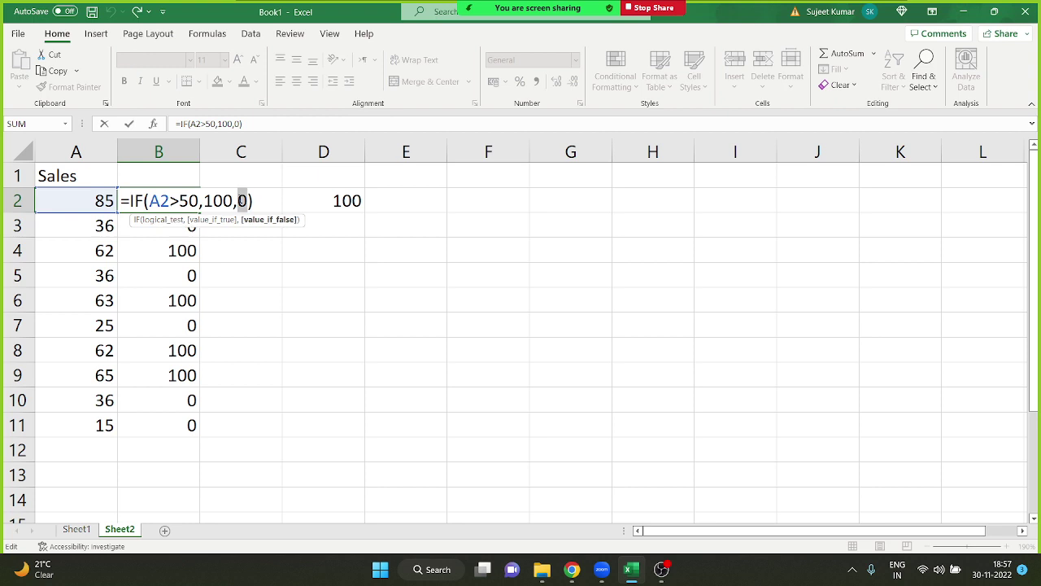
pyautogui.write('""')
pyautogui.hotkey('ctrl', 'Return')
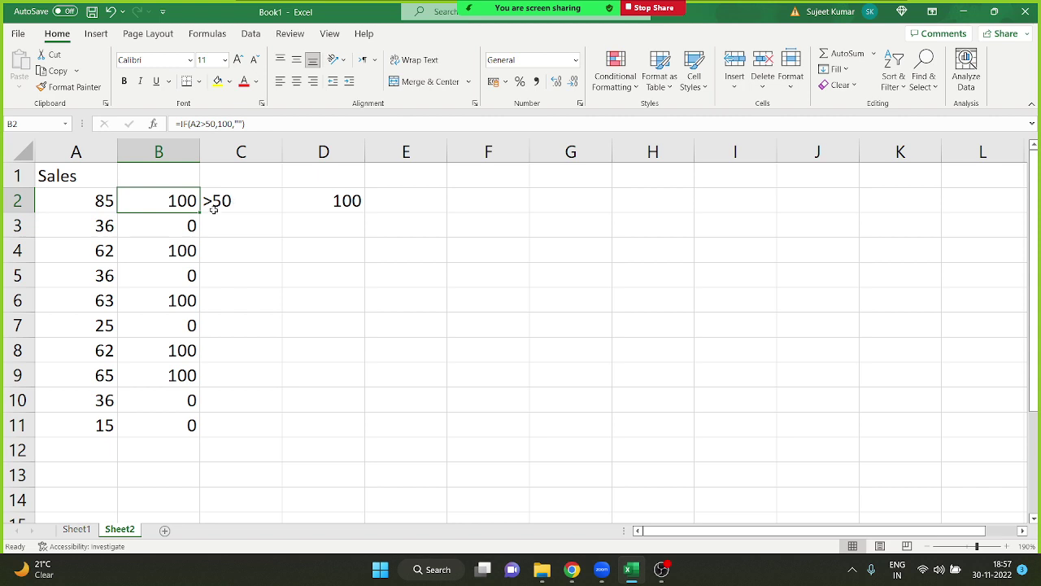
pyautogui.doubleClick(199, 212)
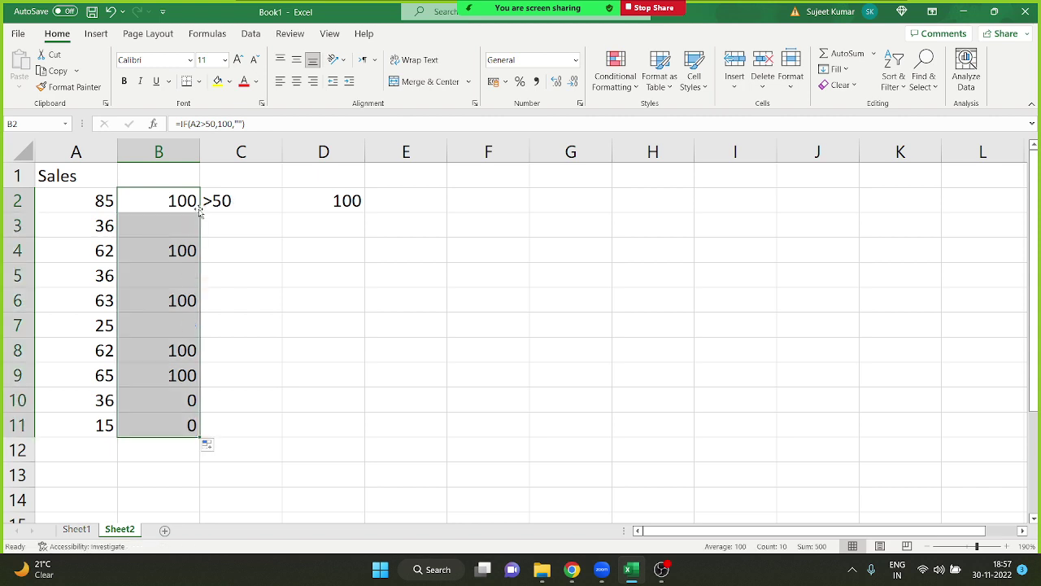
# Step: Check the blank results in B3 to B11 and review B2's empty-text argument
pyautogui.click(187, 227)
pyautogui.click(188, 276)
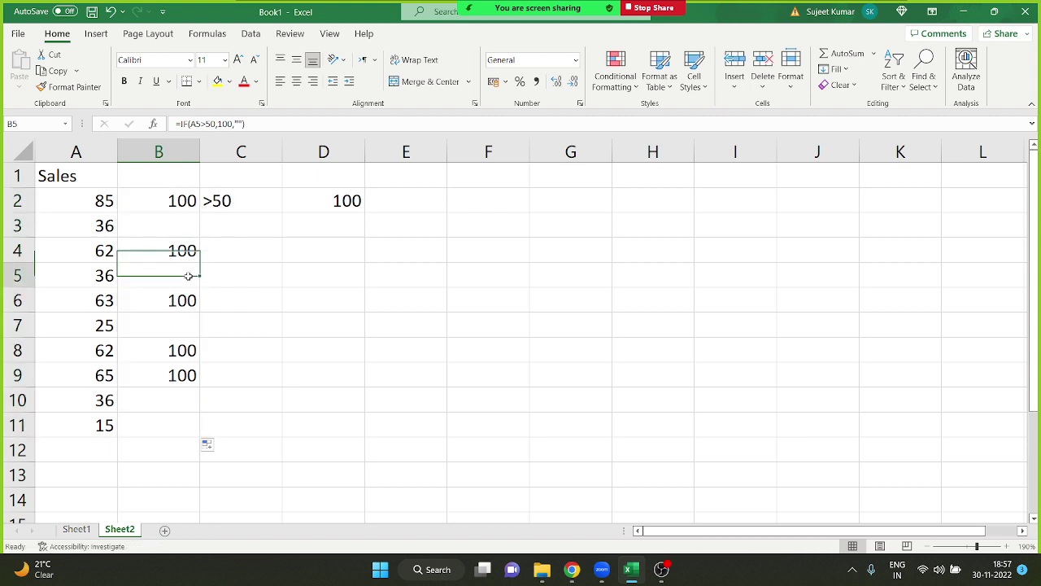
pyautogui.click(191, 331)
pyautogui.click(185, 383)
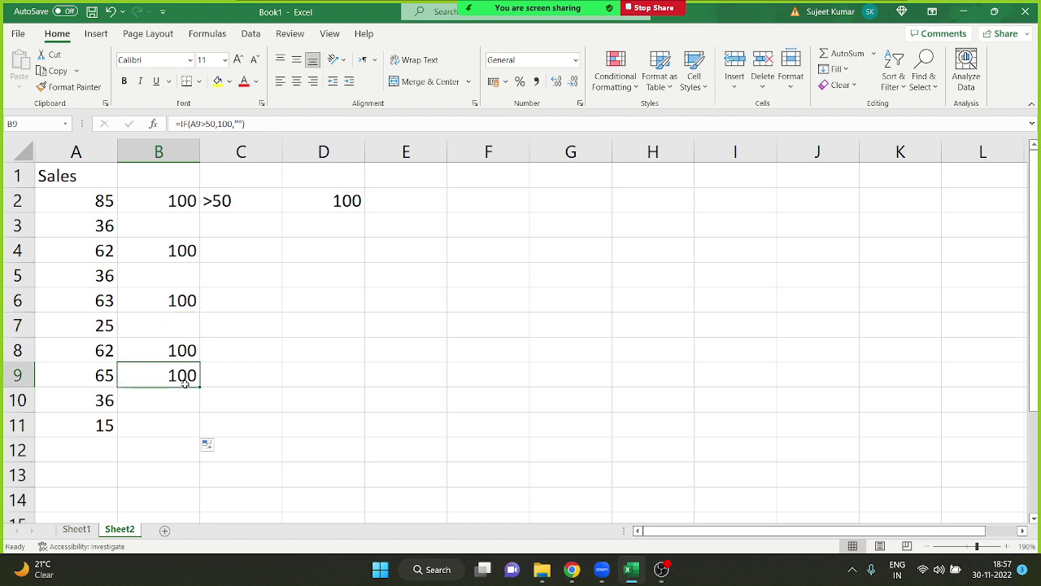
pyautogui.click(184, 431)
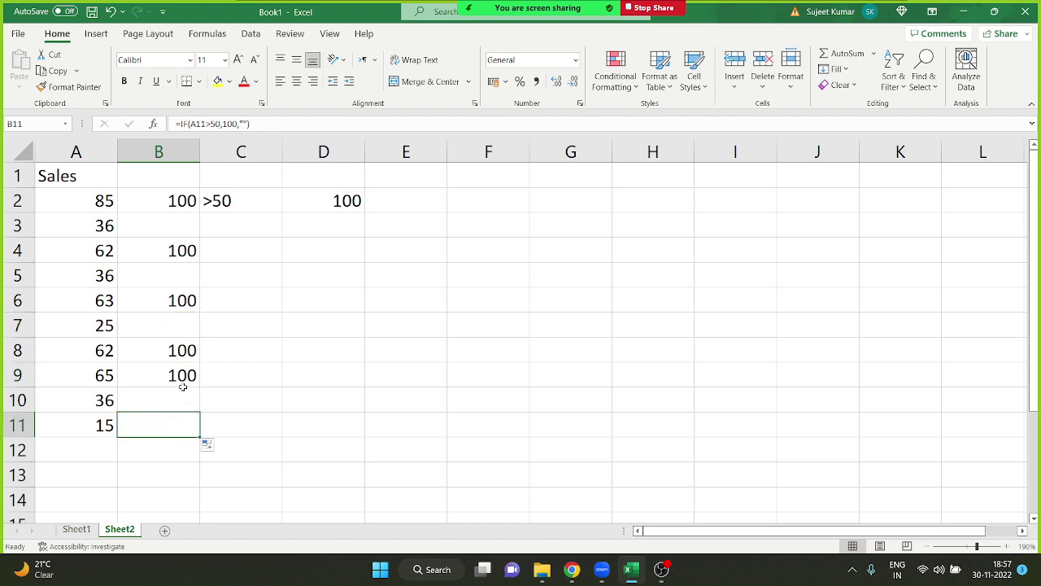
pyautogui.doubleClick(179, 199)
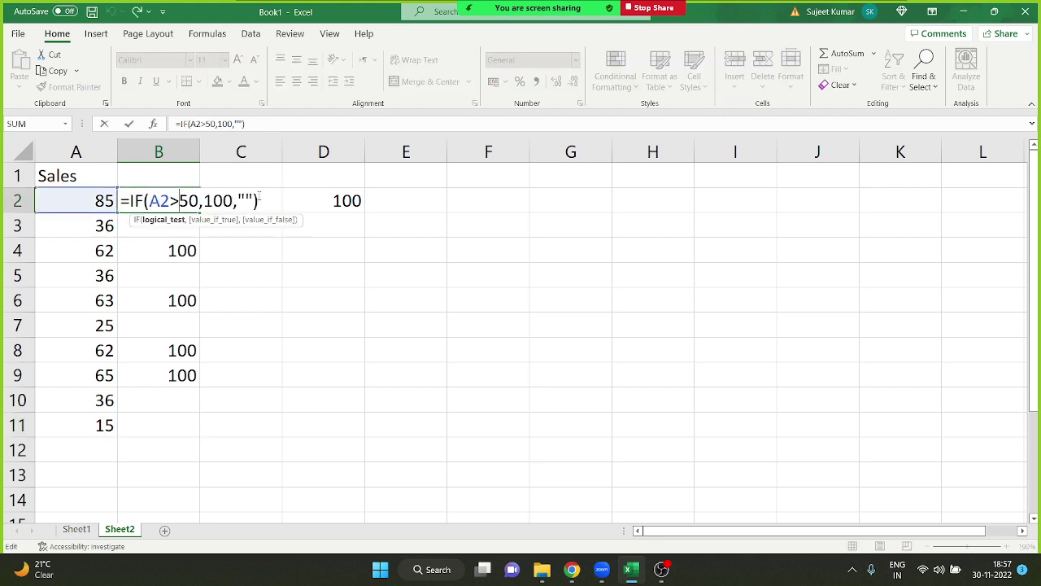
pyautogui.doubleClick(243, 199)
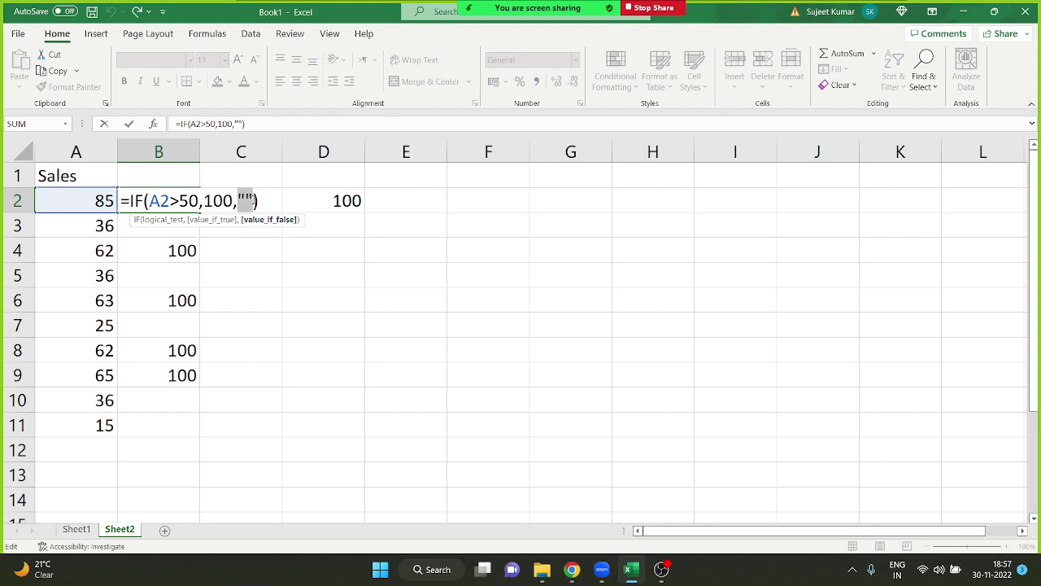
pyautogui.click(254, 200)
# Step: Review the IF formula in B2 and move across to C3
pyautogui.press('Return')
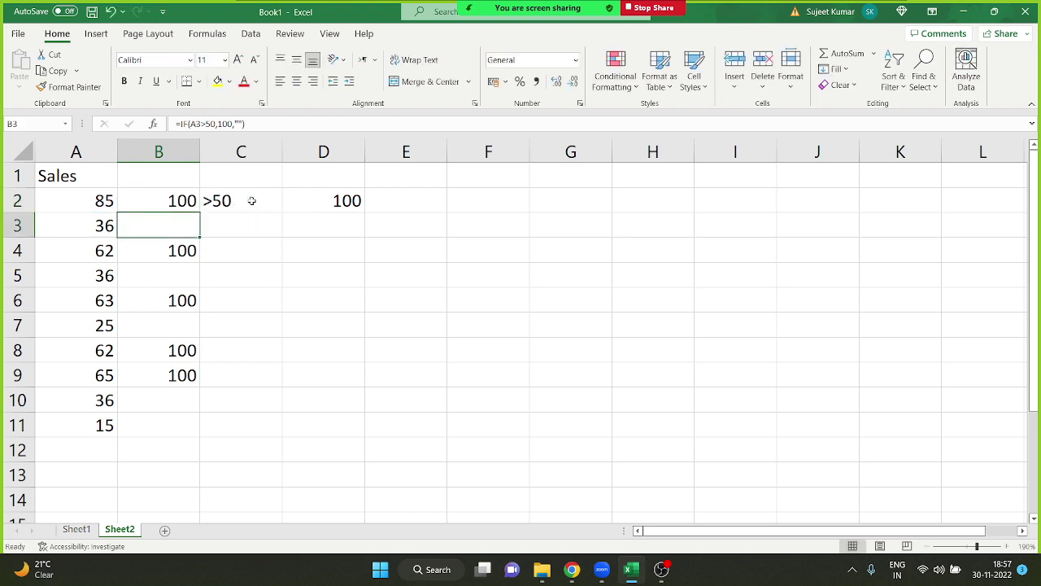
pyautogui.press('Up')
pyautogui.press('Down')
pyautogui.press('Right')
pyautogui.press('Left')
pyautogui.press('Right')
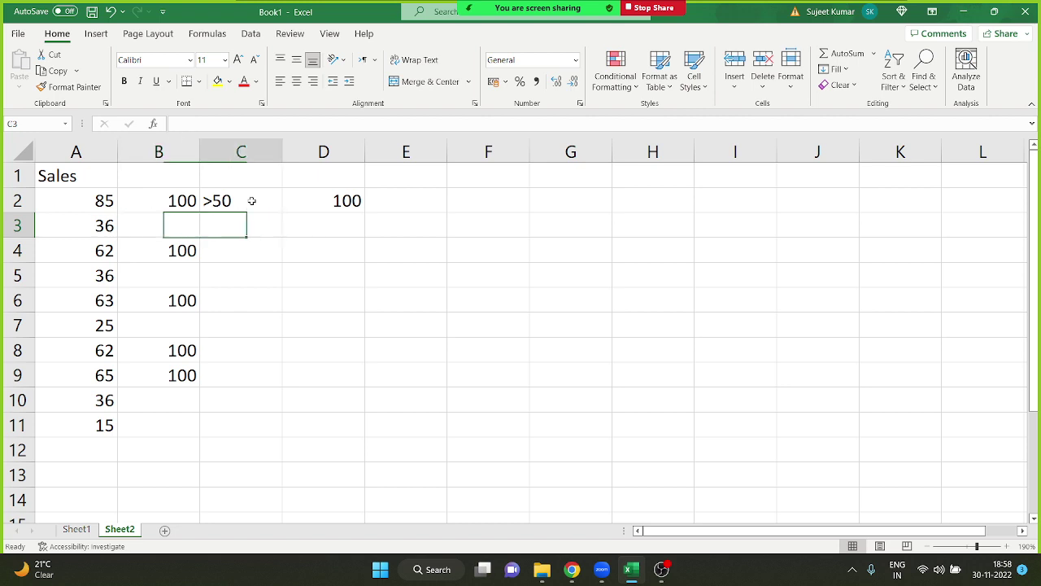
# Step: Enter =B3+62 in C3 to show the blank IF result gives #VALUE!
pyautogui.write('=')
pyautogui.press('Left')
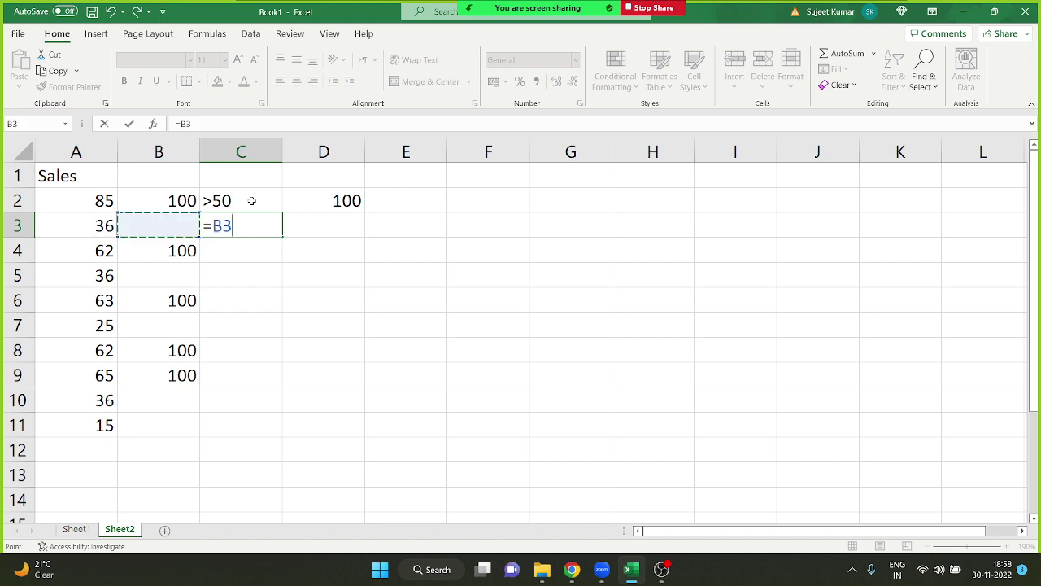
pyautogui.write('/0')
pyautogui.press('BackSpace')
pyautogui.press('BackSpace')
pyautogui.write('+62')
pyautogui.press('Return')
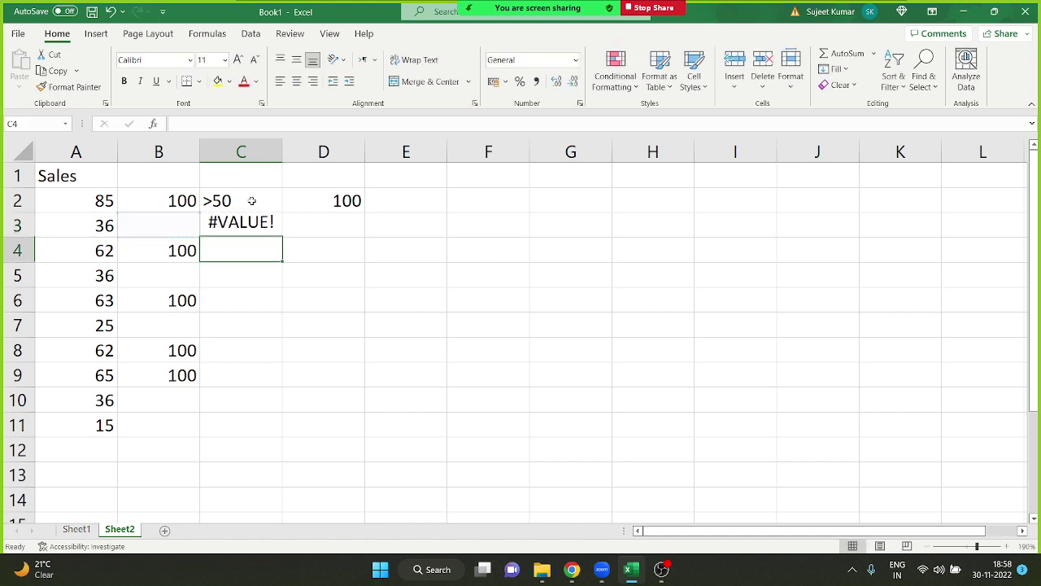
pyautogui.press('Up')
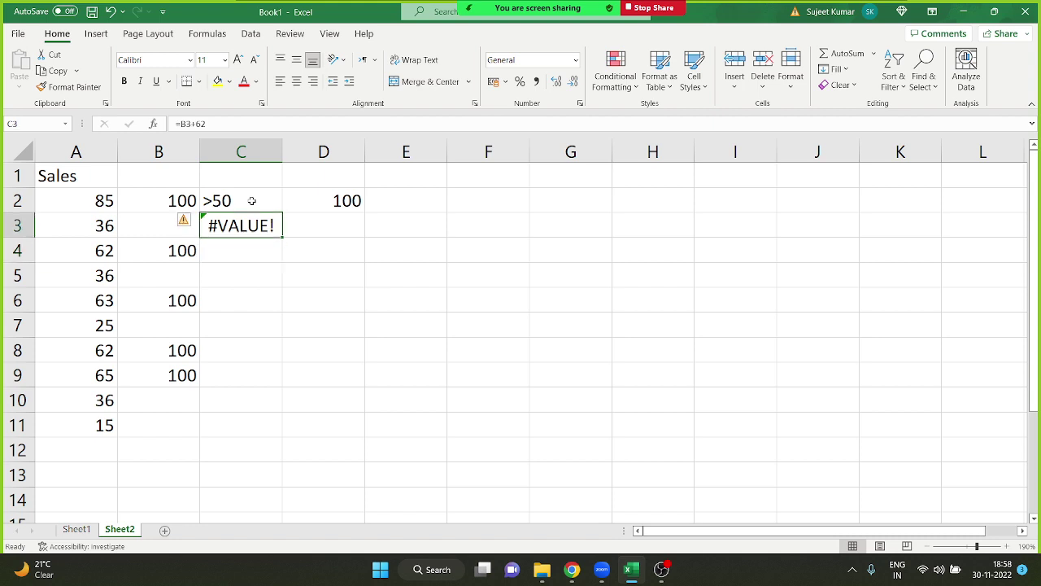
# Step: Inspect the empty-text result in B3's formula, recheck B2, then add a blank Sheet3
pyautogui.press('Left')
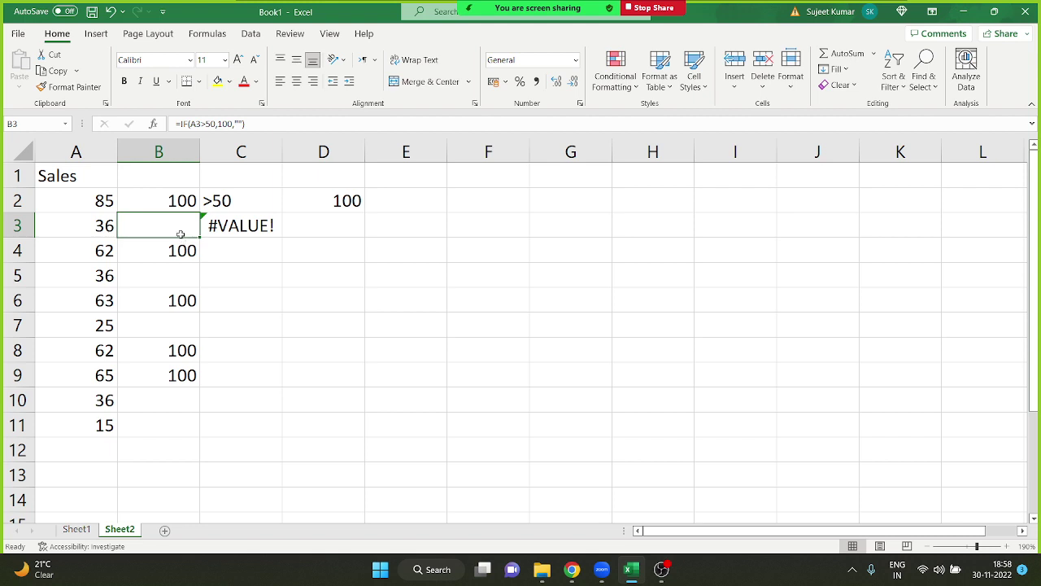
pyautogui.doubleClick(181, 235)
pyautogui.moveTo(241, 226); pyautogui.dragTo(254, 224)
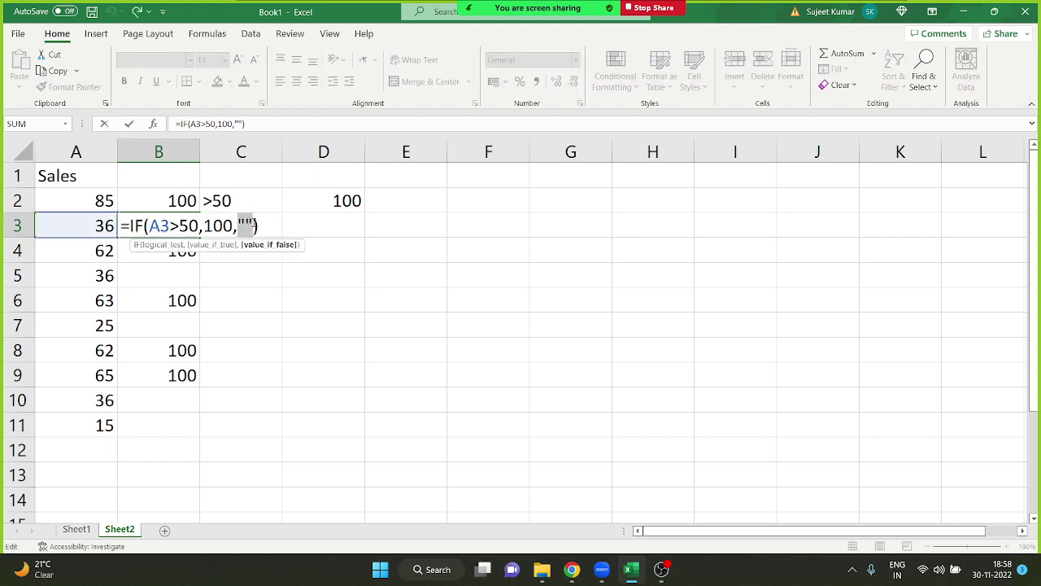
pyautogui.press('Return')
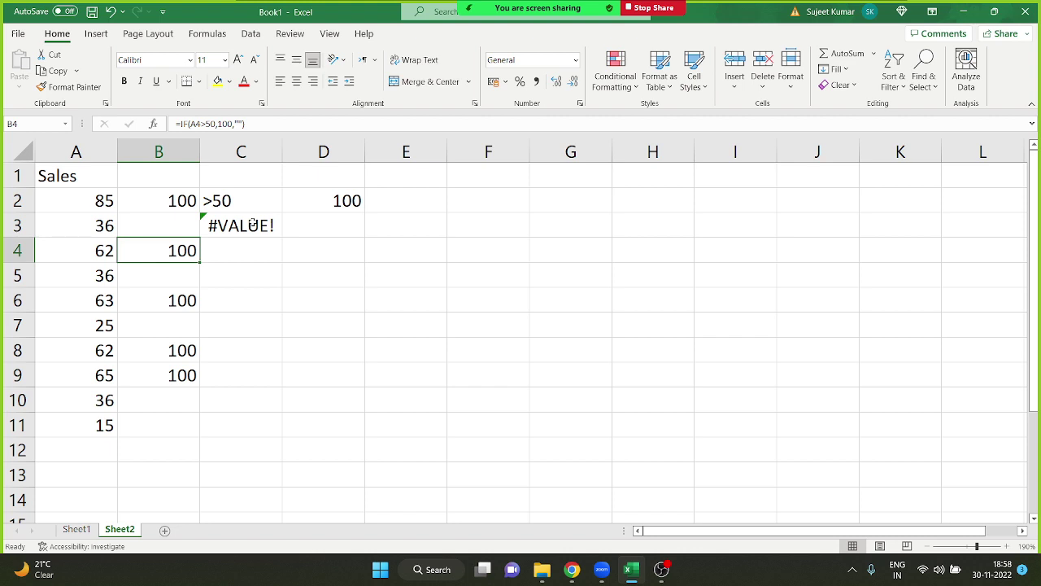
pyautogui.click(164, 203)
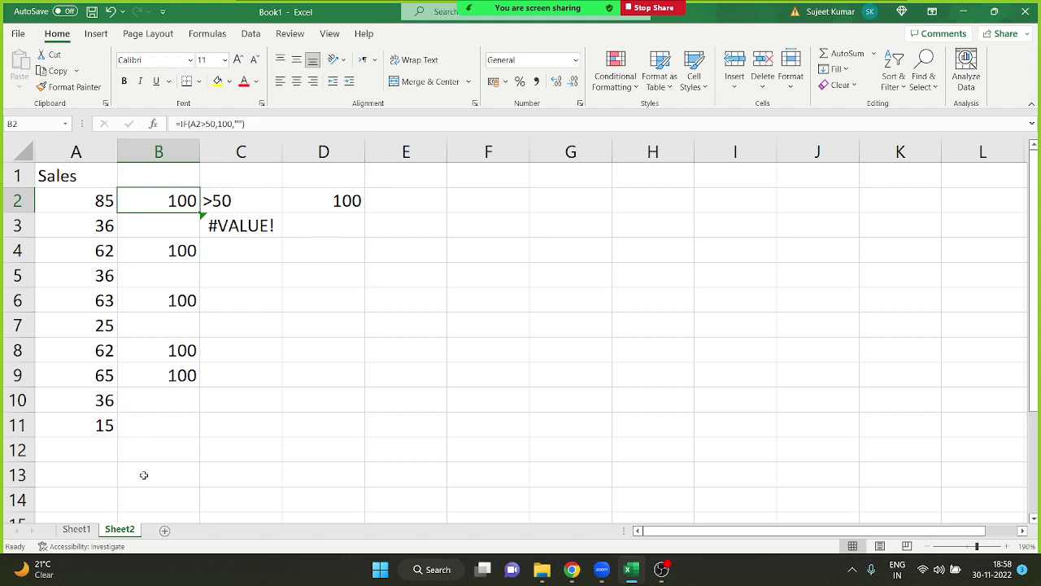
pyautogui.click(164, 530)
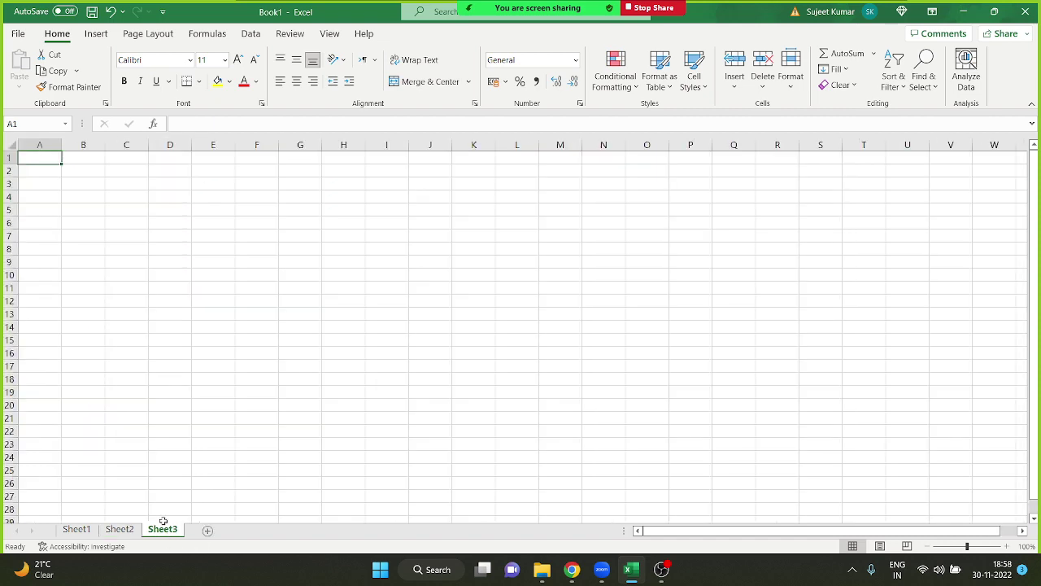
# Step: Type the header Name in A1 and Puja in A2
pyautogui.keyDown('ctrl'); pyautogui.scroll(6, 93, 249); pyautogui.keyUp('ctrl')
pyautogui.keyDown('ctrl'); pyautogui.scroll(3, 103, 221); pyautogui.keyUp('ctrl')
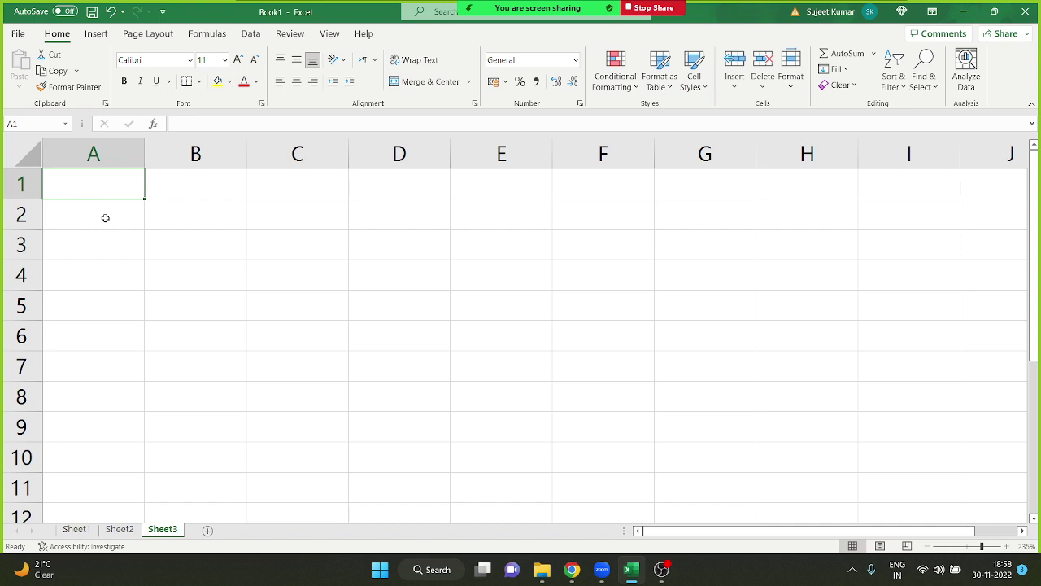
pyautogui.write('Nqme')
pyautogui.press('BackSpace')
pyautogui.press('BackSpace')
pyautogui.press('BackSpace')
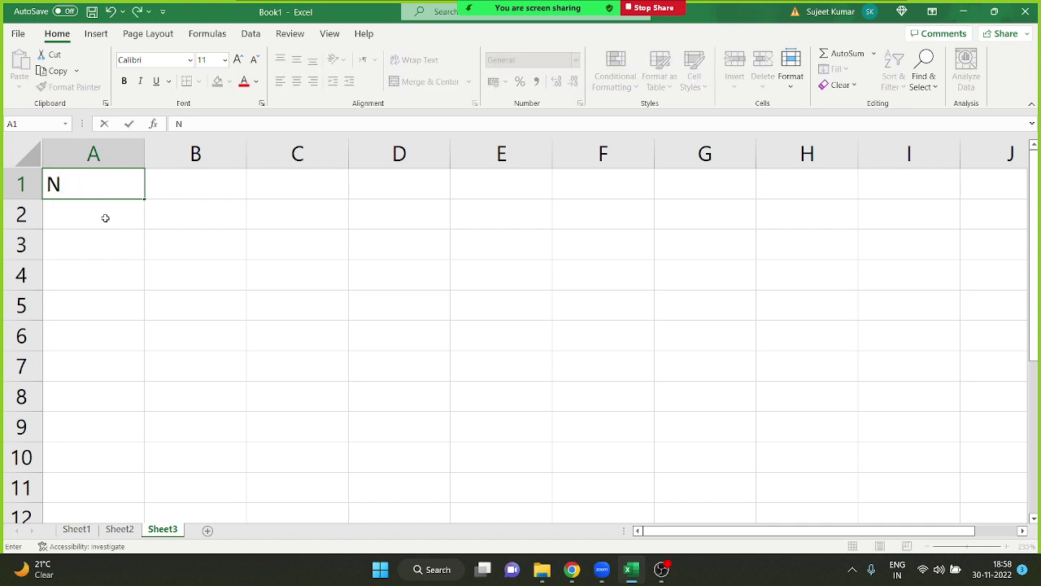
pyautogui.write('ame')
pyautogui.press('Return')
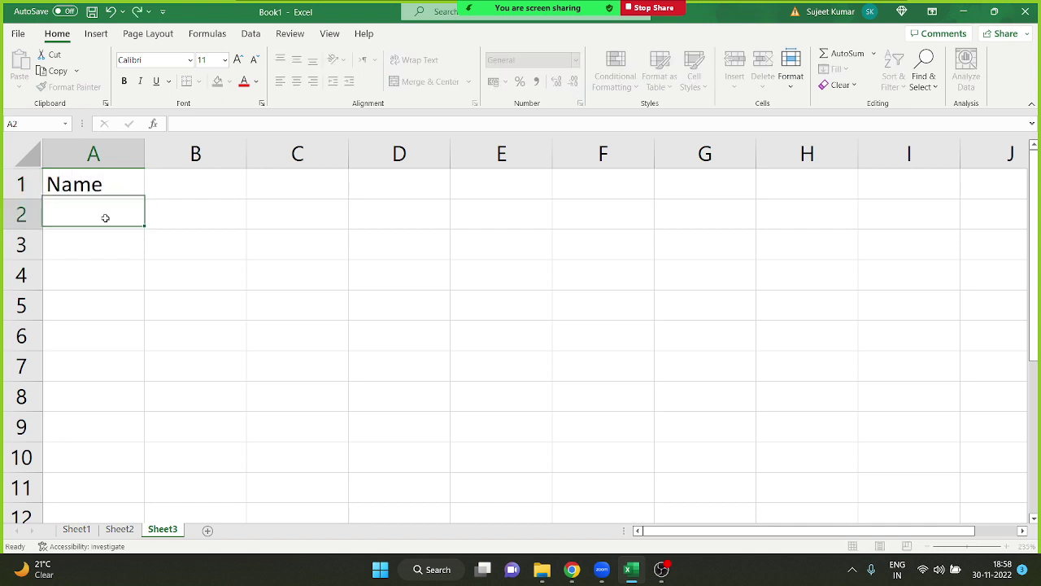
pyautogui.write('Puja')
pyautogui.press('Return')
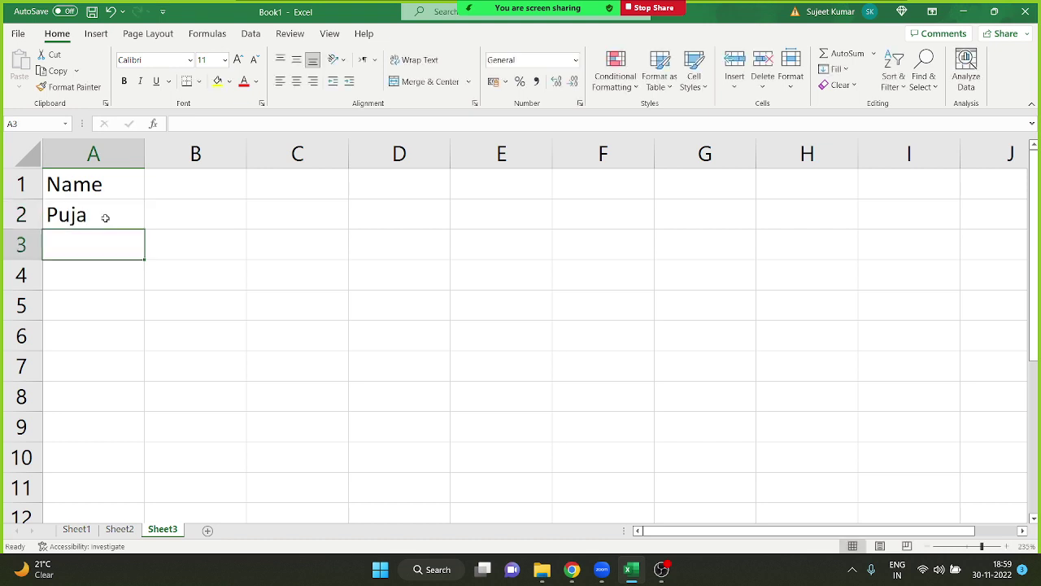
# Step: Enter Mohan, Uday, Tina, Inder and Yogender in A3 through A7
pyautogui.write('O')
pyautogui.press('BackSpace')
pyautogui.write('Mohan')
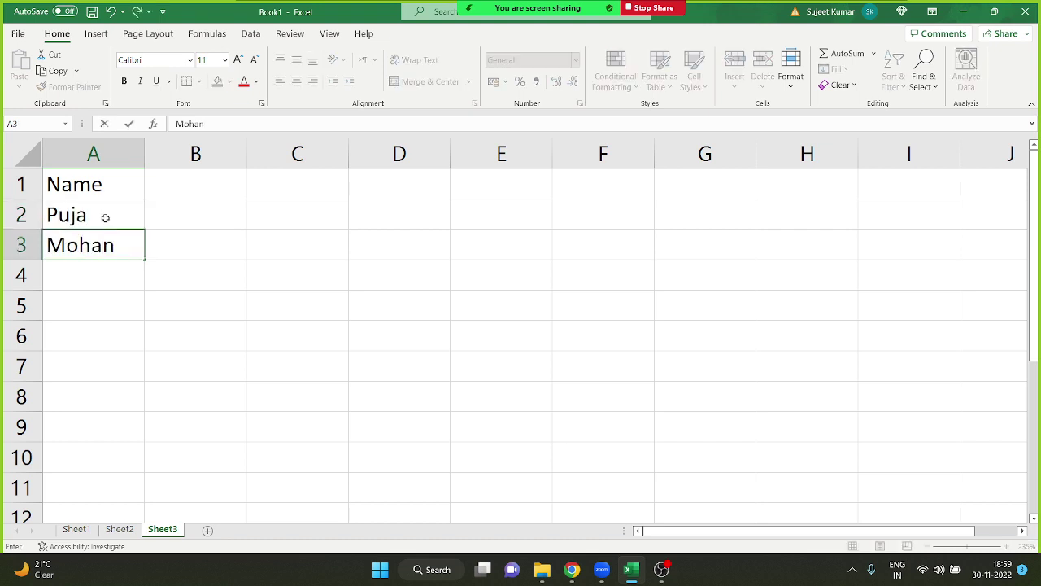
pyautogui.press('Return')
pyautogui.write('Uda')
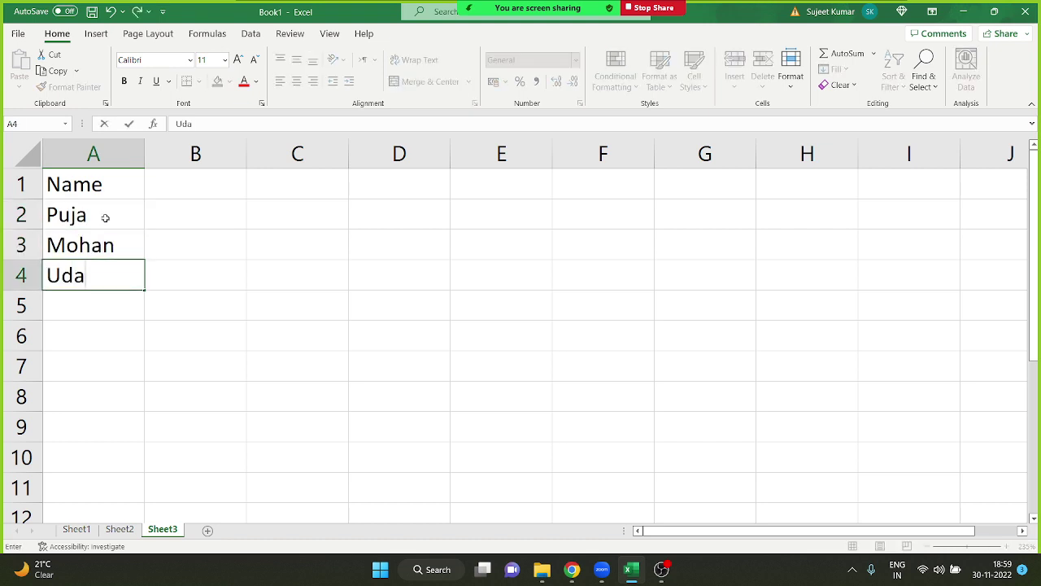
pyautogui.write('y')
pyautogui.press('Return')
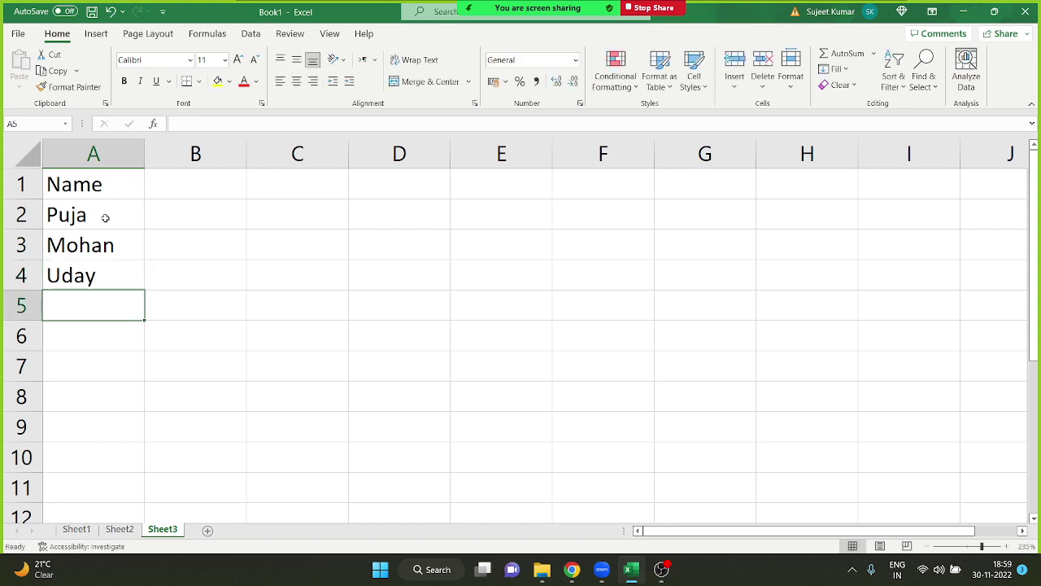
pyautogui.write('Tina')
pyautogui.press('Return')
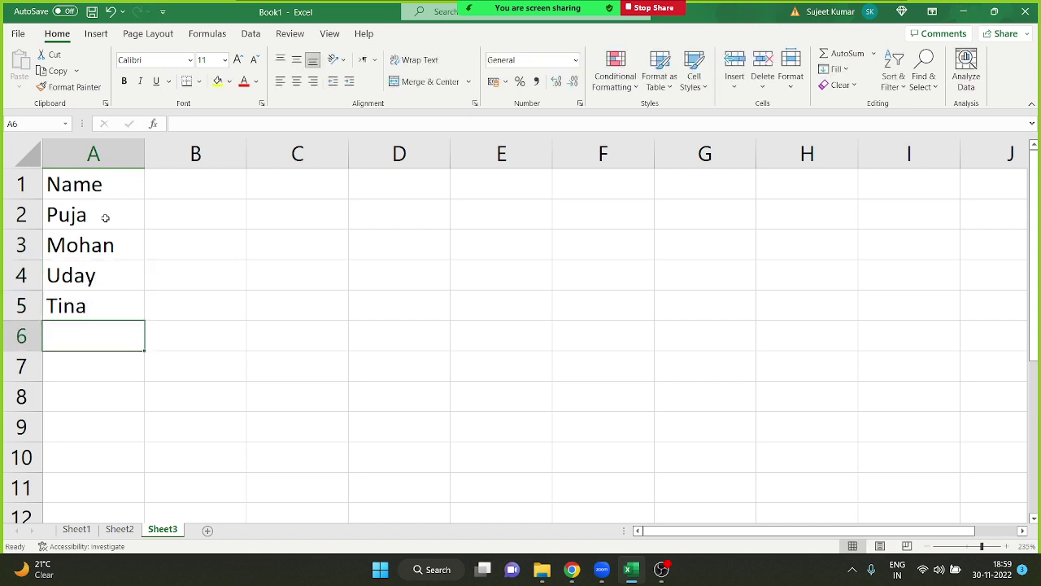
pyautogui.write('Inder')
pyautogui.press('Return')
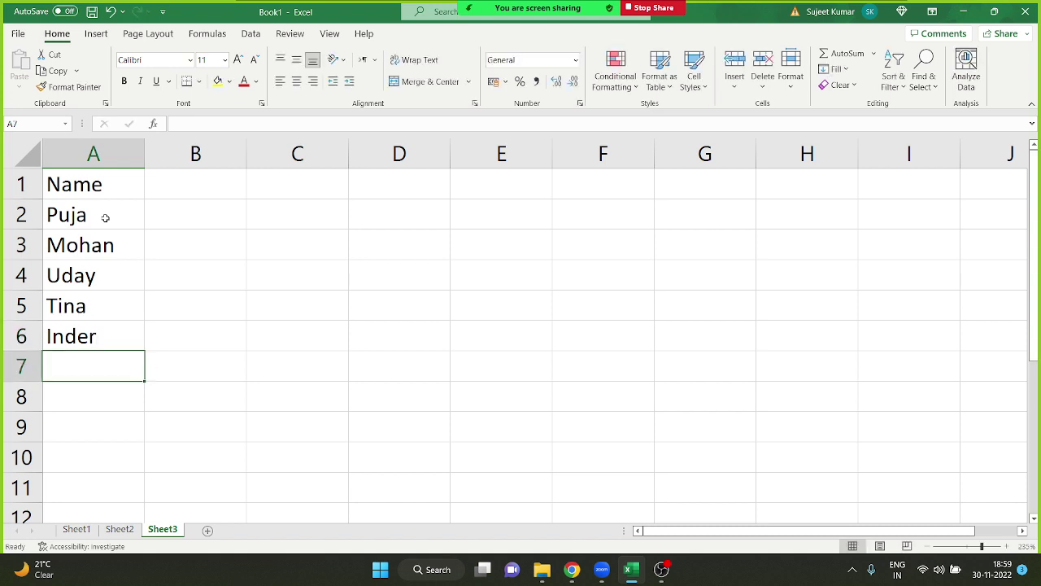
pyautogui.write('Yoge')
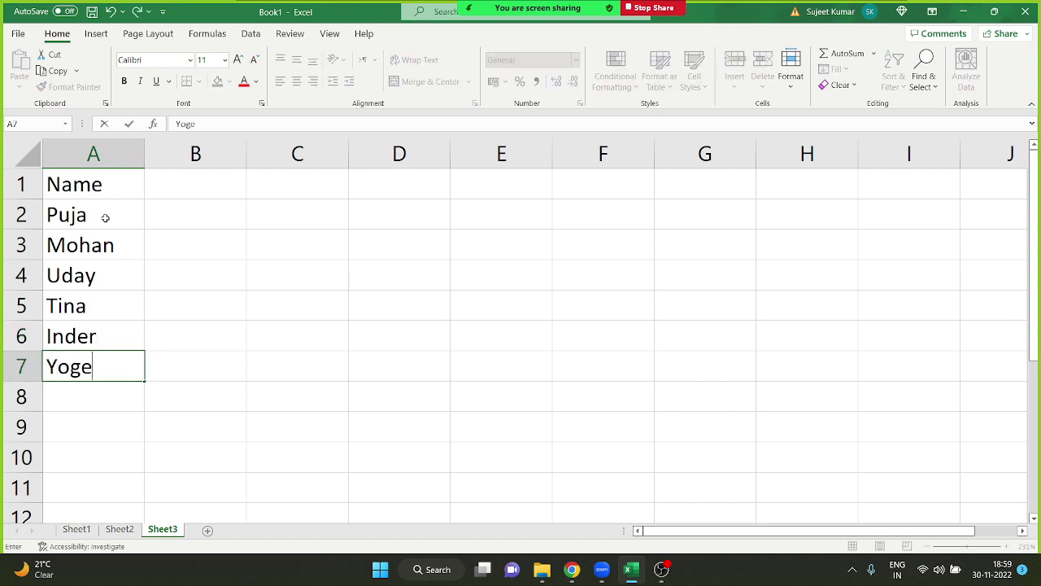
pyautogui.write('nder')
pyautogui.press('Return')
# Step: Select the six names in A2:A7
pyautogui.press('Up')
pyautogui.hotkey('ctrl', 'Up')
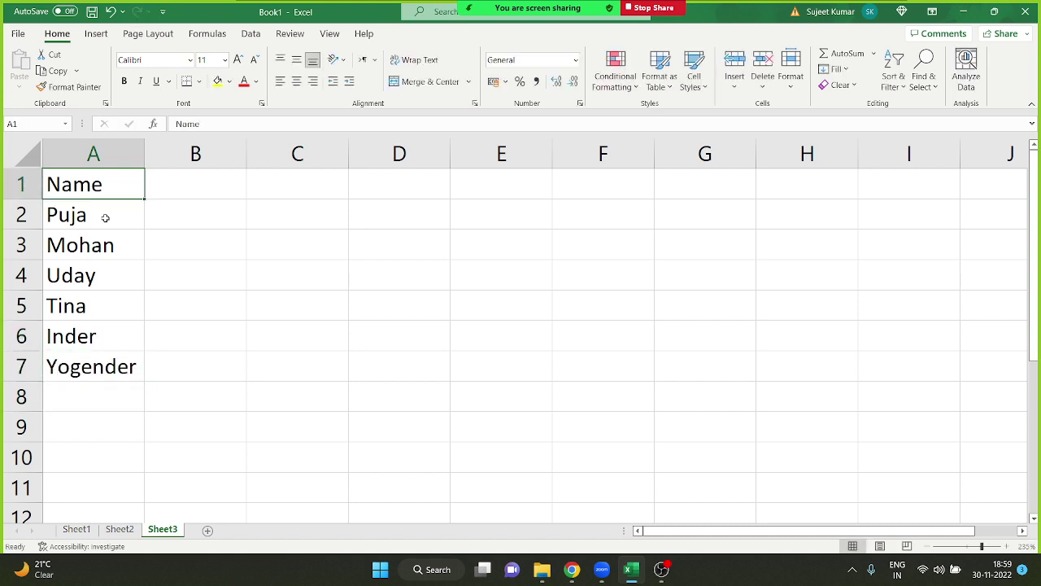
pyautogui.press('Down')
pyautogui.hotkey('ctrl', 'shift', 'Down')
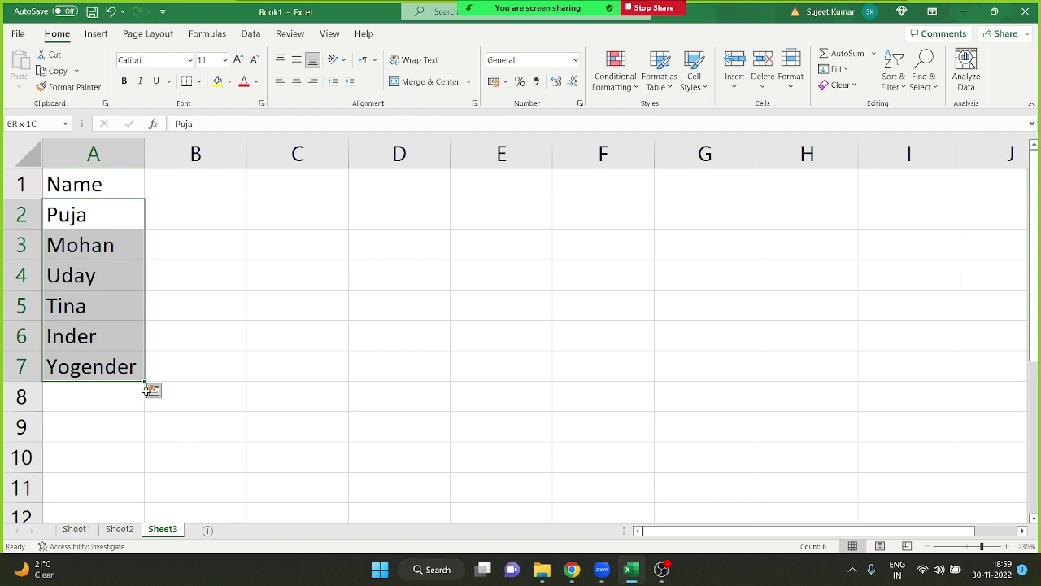
# Step: Repeat the names down column A to row 70 and sort them A to Z
pyautogui.moveTo(142, 380); pyautogui.dragTo(147, 569)
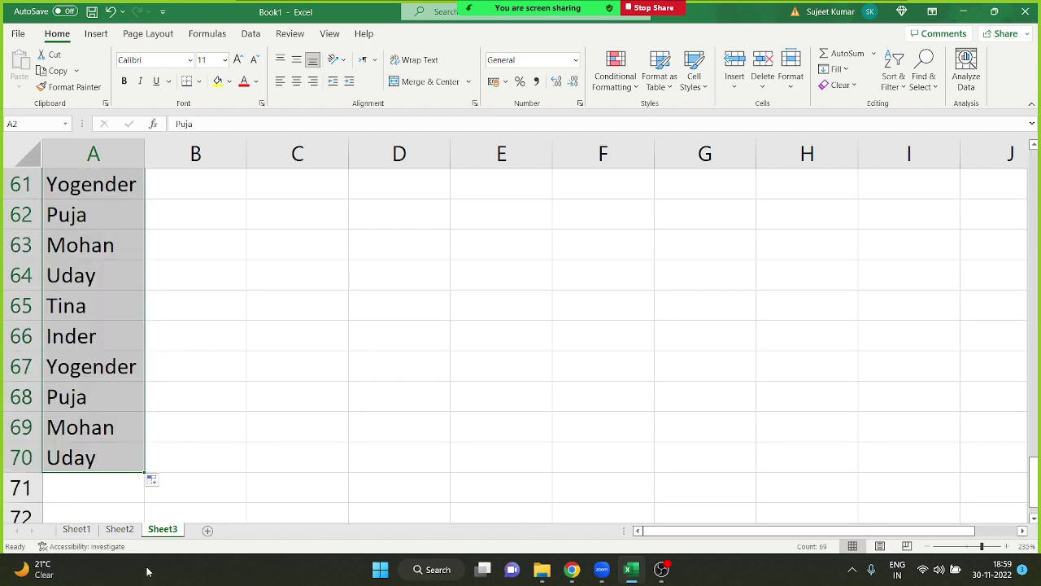
pyautogui.hotkey('ctrl', 'Home')
pyautogui.press('Down')
pyautogui.hotkey('ctrl', 'shift', 'Down')
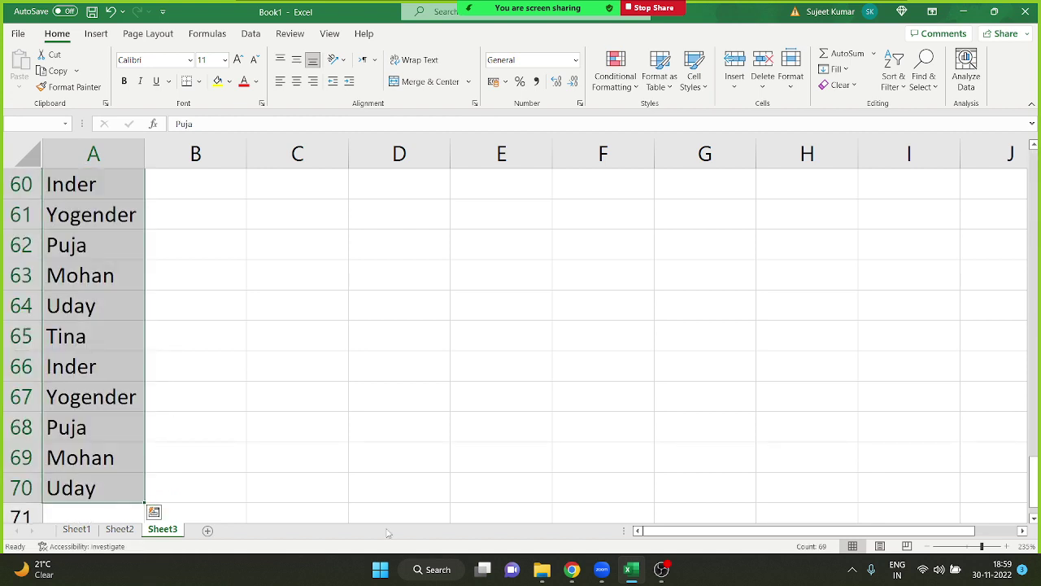
pyautogui.click(895, 96)
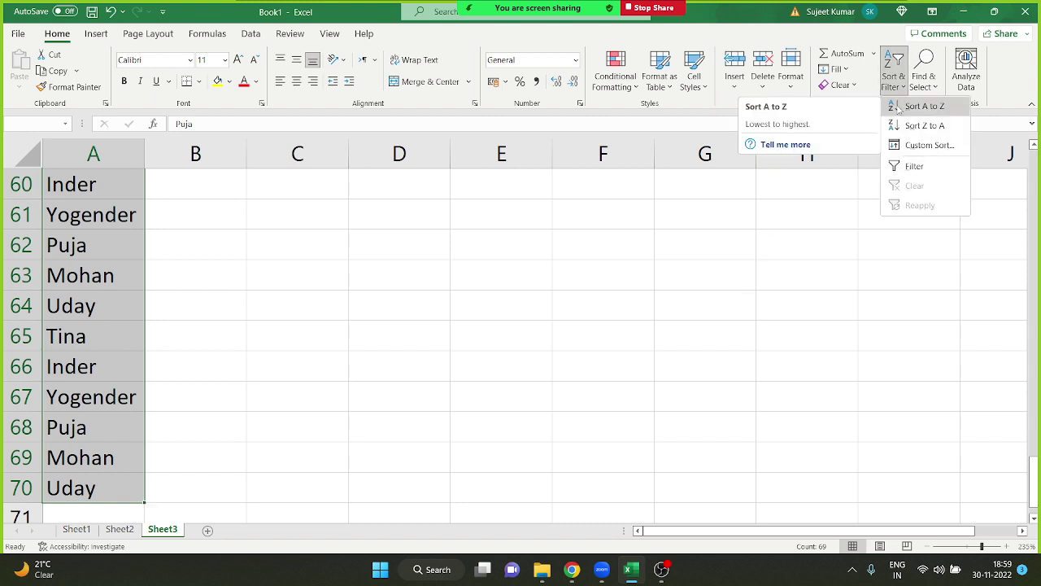
pyautogui.click(898, 107)
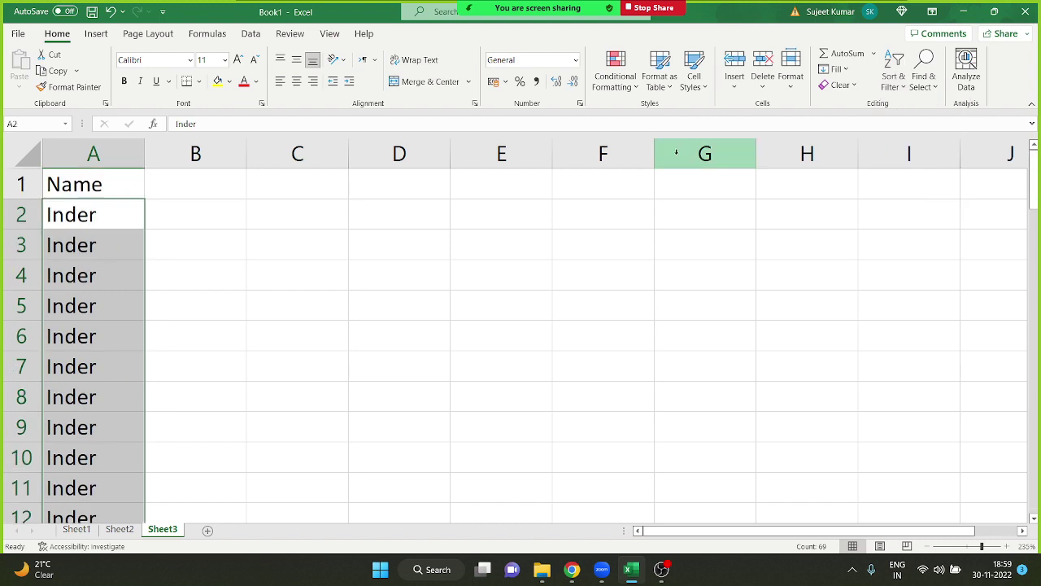
# Step: Review the sorted names, then undo the sort to restore the repeating order
pyautogui.click(87, 408)
pyautogui.scroll(-2, 87, 403)
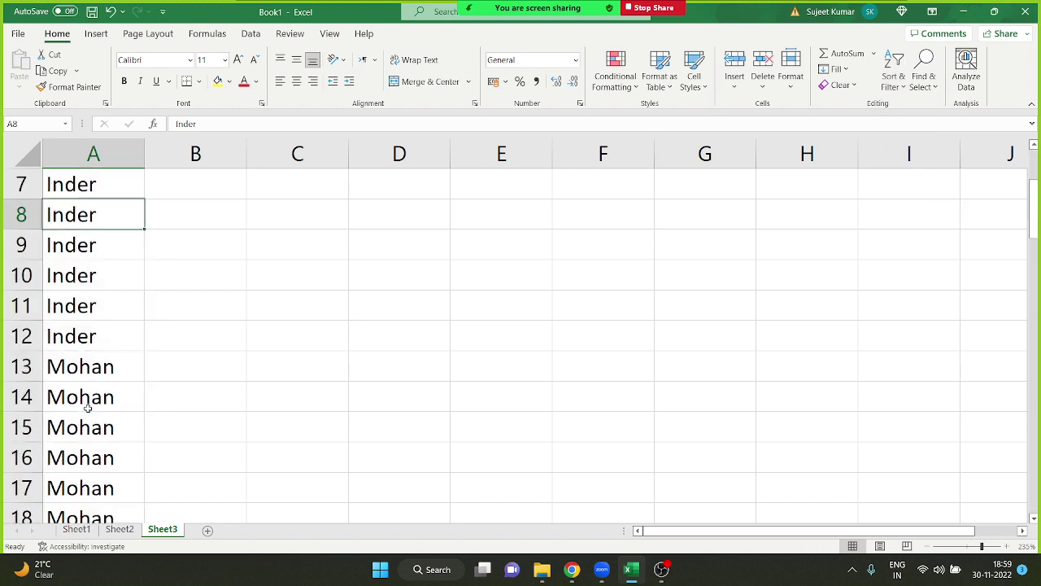
pyautogui.scroll(-2, 87, 356)
pyautogui.scroll(-2, 87, 356)
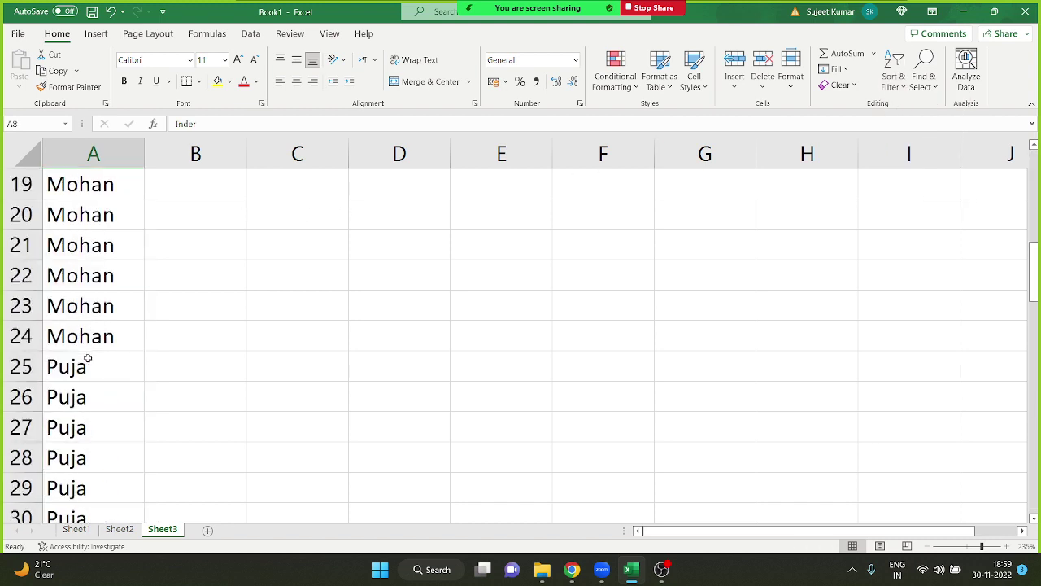
pyautogui.scroll(-2, 87, 355)
pyautogui.scroll(-3, 85, 356)
pyautogui.scroll(-3, 86, 356)
pyautogui.scroll(-3, 84, 353)
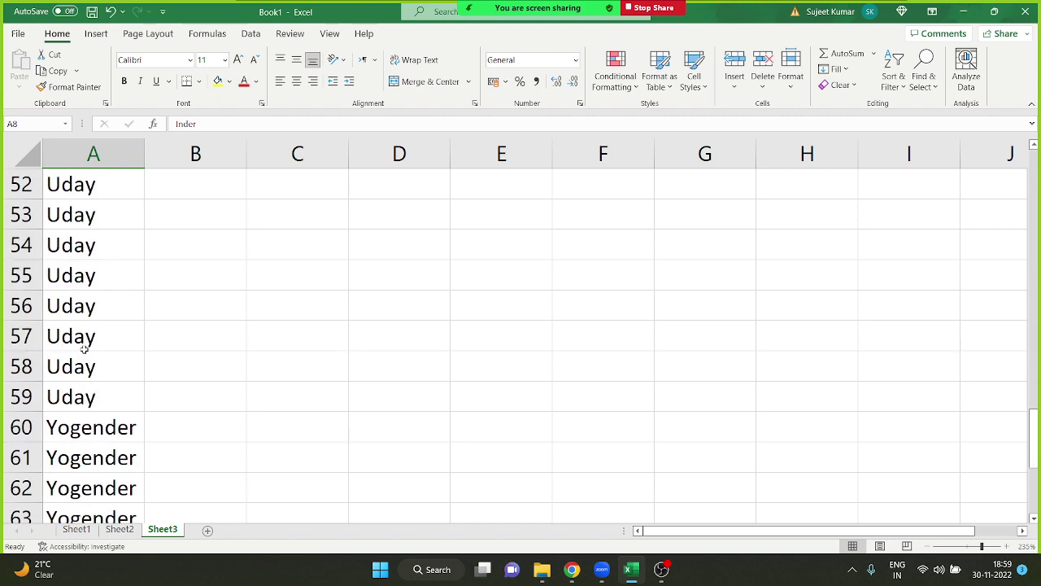
pyautogui.scroll(-2, 85, 350)
pyautogui.scroll(-3, 83, 351)
pyautogui.scroll(6, 83, 351)
pyautogui.scroll(6, 84, 348)
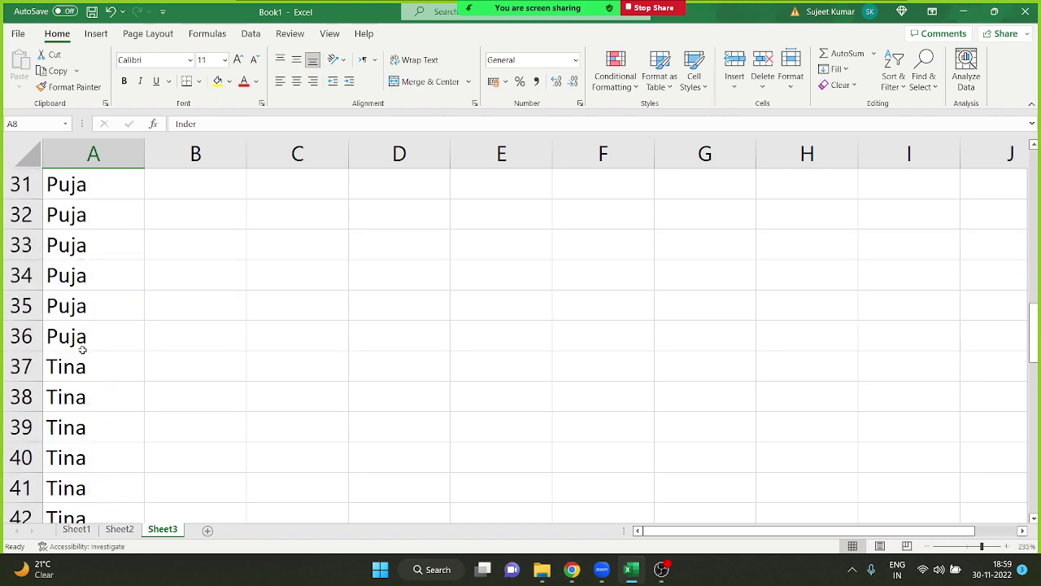
pyautogui.hotkey('ctrl', 'shift', 'Up')
pyautogui.click(84, 343)
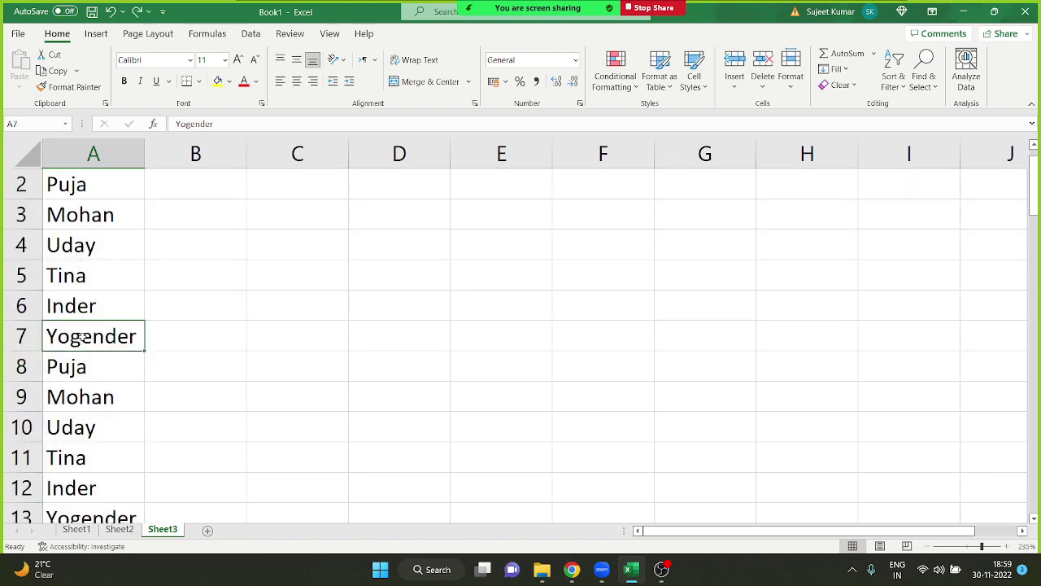
# Step: Delete the names from row 29 downward
pyautogui.press('pagedown')
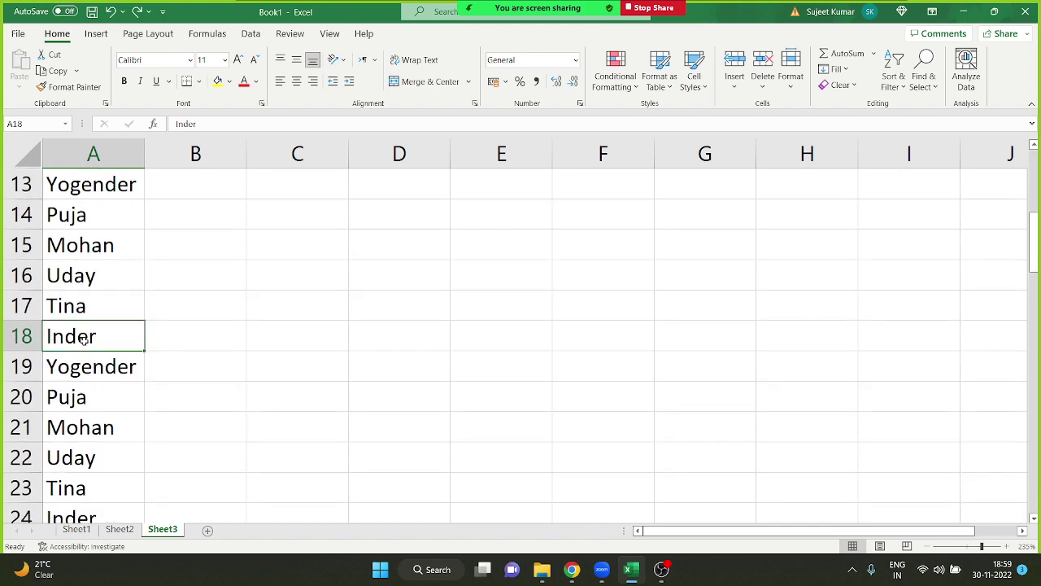
pyautogui.press('pagedown')
pyautogui.hotkey('ctrl', 'shift', 'Down')
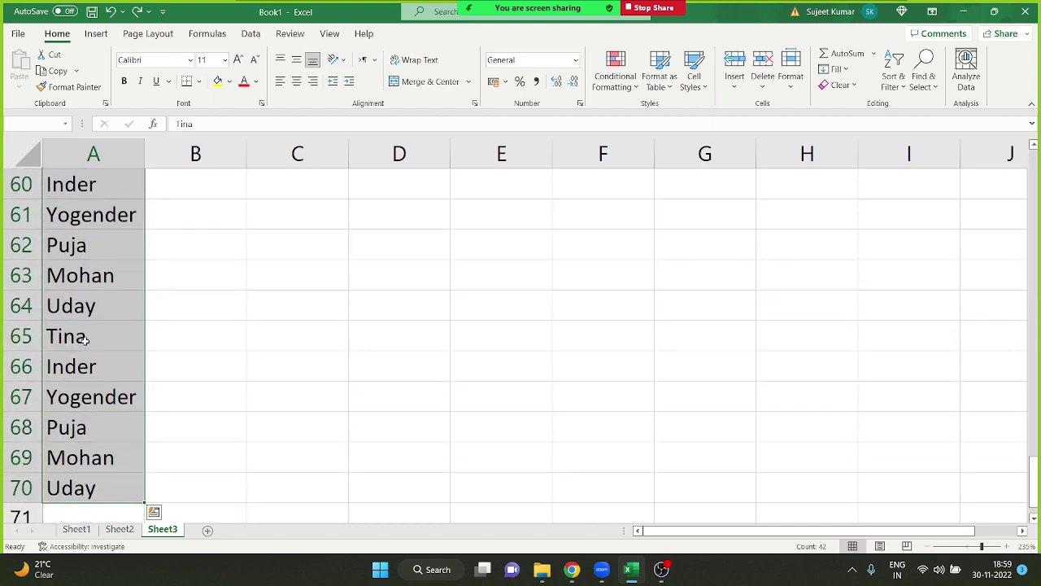
pyautogui.press('Delete')
# Step: Sort the remaining 27 names in A2:A28 A to Z and check where each group ends
pyautogui.hotkey('ctrl', 'Home')
pyautogui.hotkey('ctrl', 'shift', 'Down')
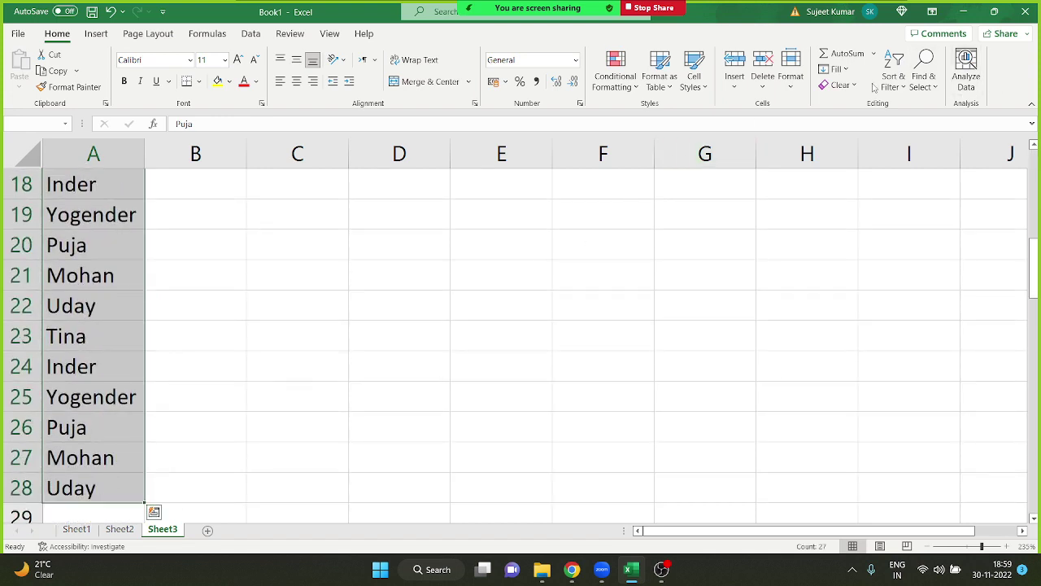
pyautogui.click(900, 88)
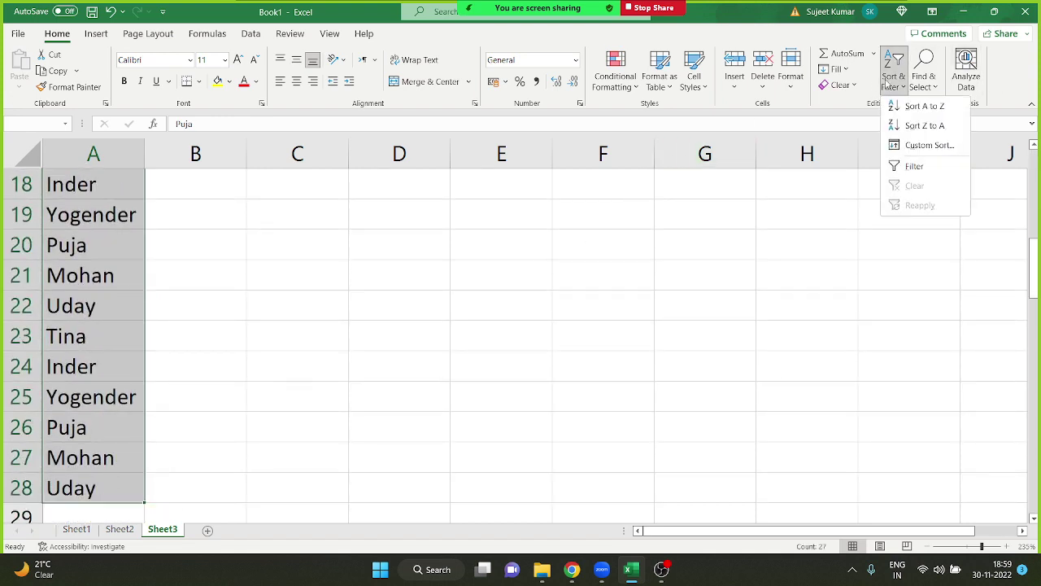
pyautogui.click(924, 106)
pyautogui.click(60, 309)
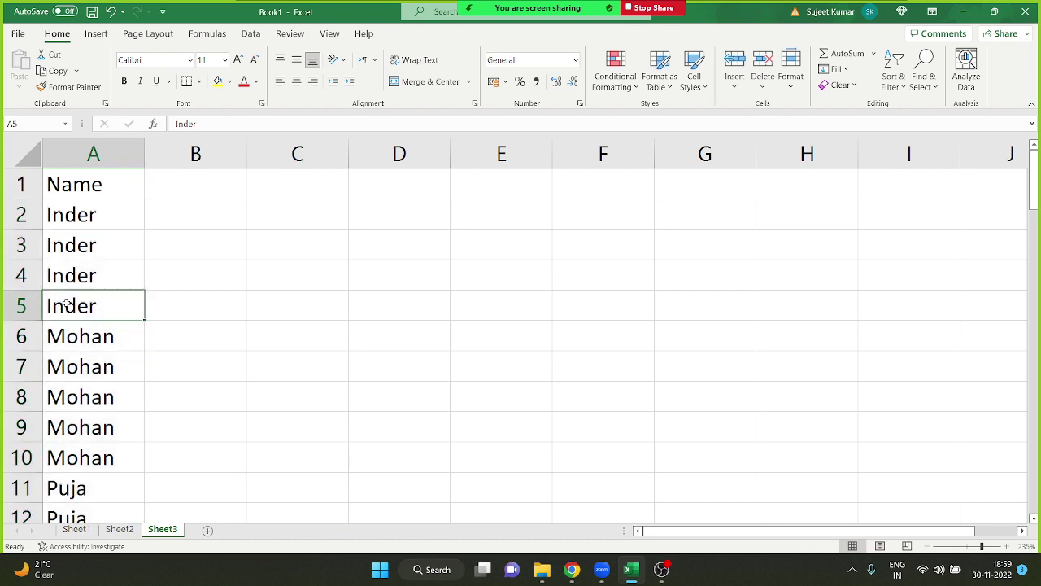
pyautogui.click(97, 464)
pyautogui.click(97, 496)
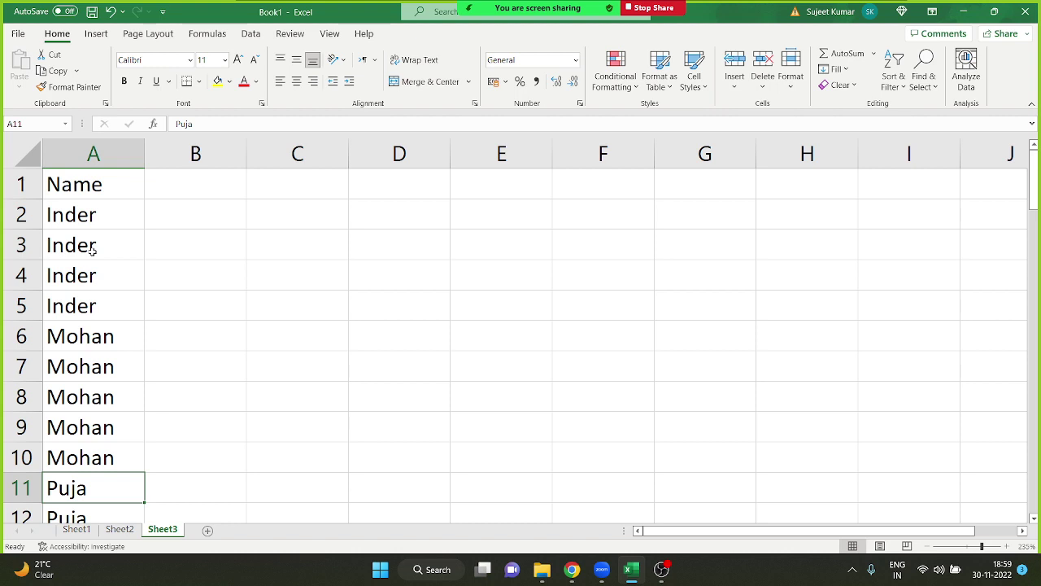
# Step: Enter =IF(A2=A1,"D","U") in B2
pyautogui.click(209, 217)
pyautogui.write('=')
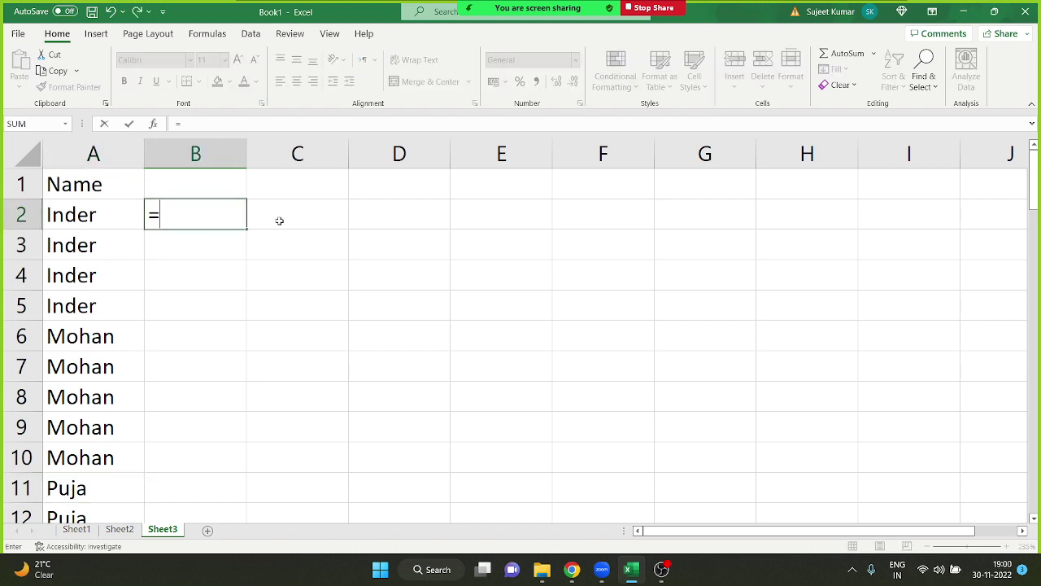
pyautogui.write('if')
pyautogui.press('Tab')
pyautogui.press('Left')
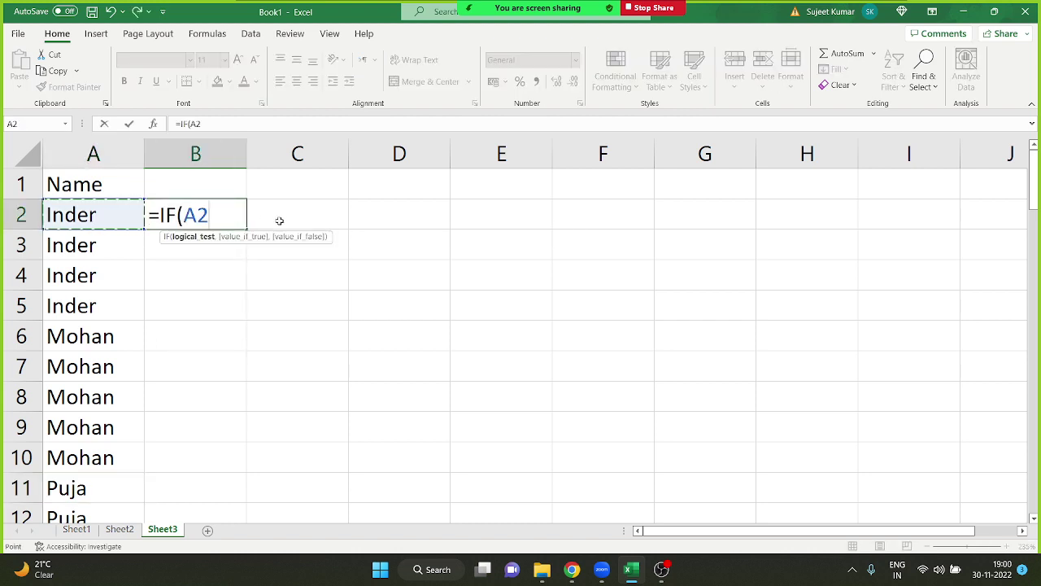
pyautogui.write('=')
pyautogui.press('Up')
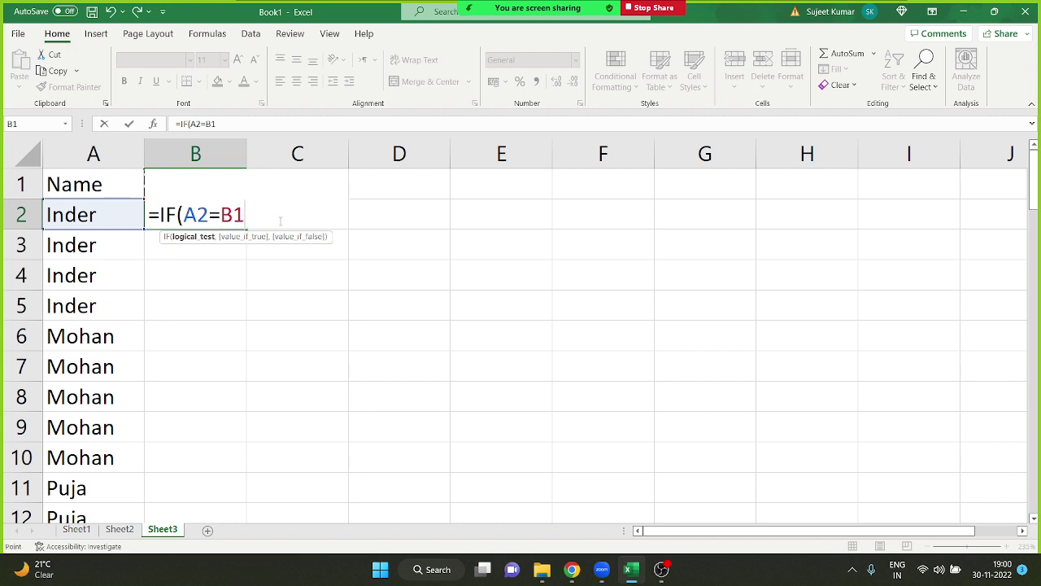
pyautogui.press('Left')
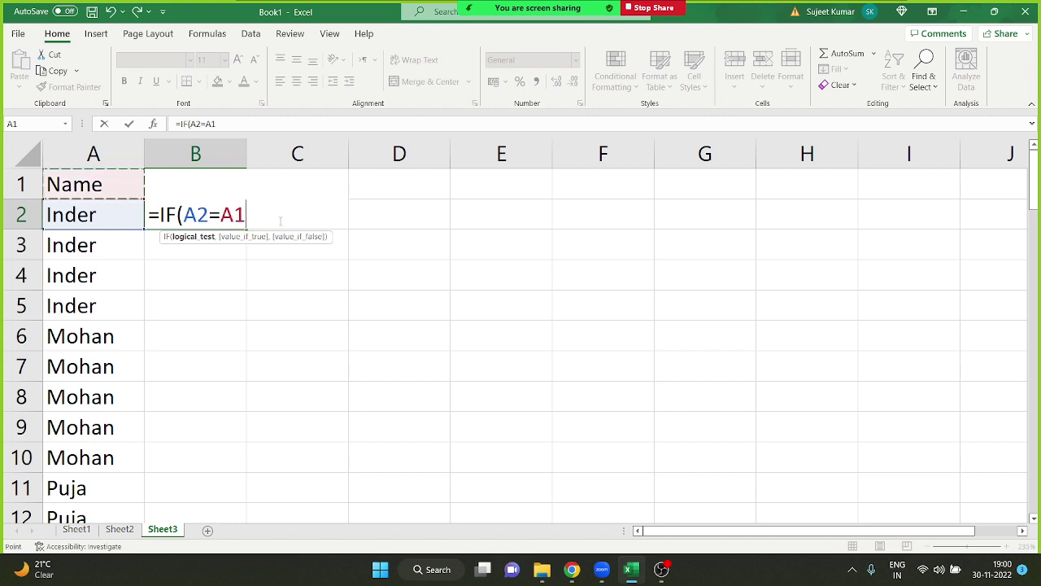
pyautogui.write(',"')
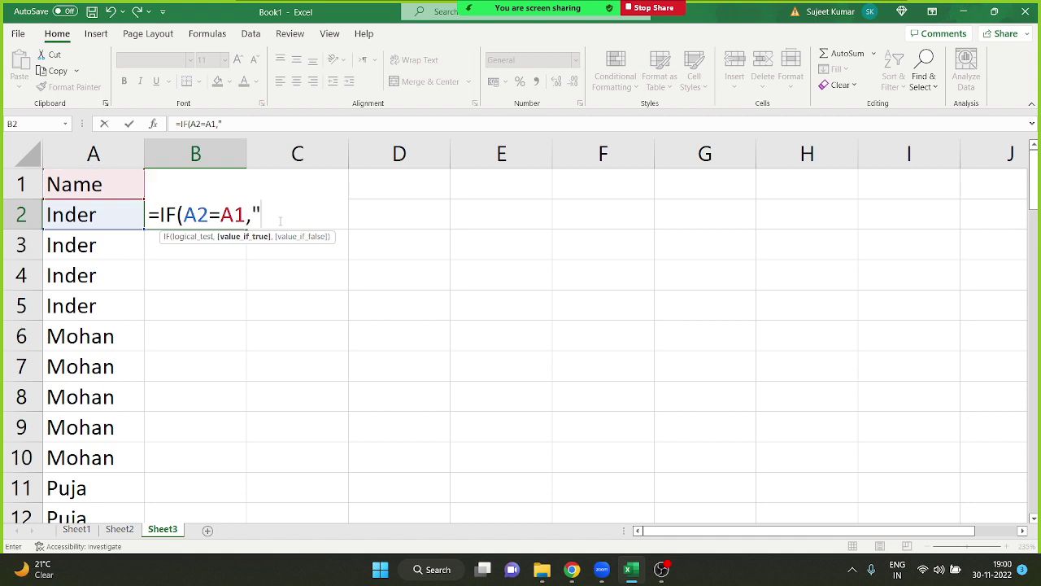
pyautogui.write('D",')
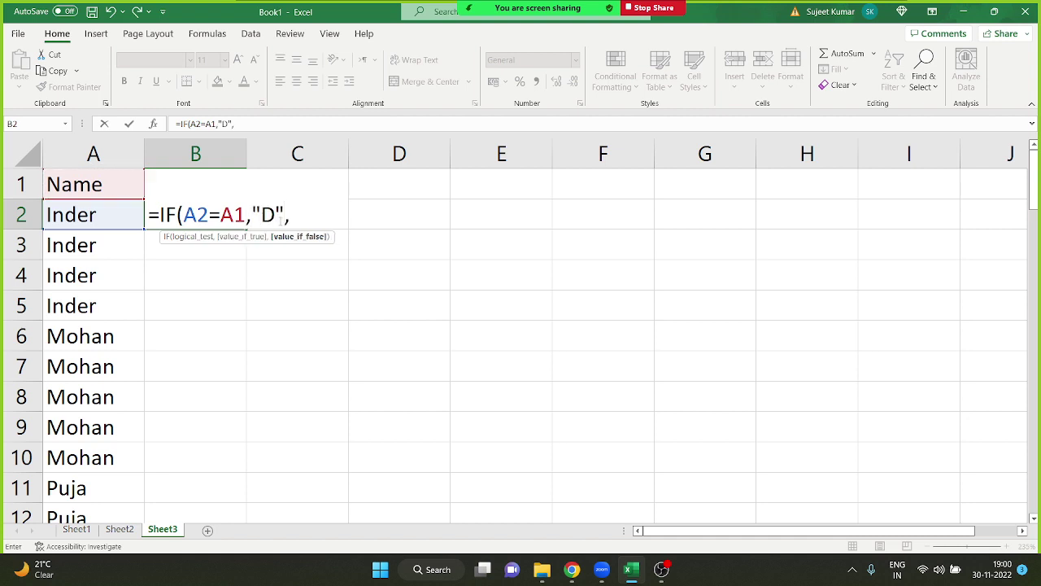
pyautogui.write('"U"')
pyautogui.write(')')
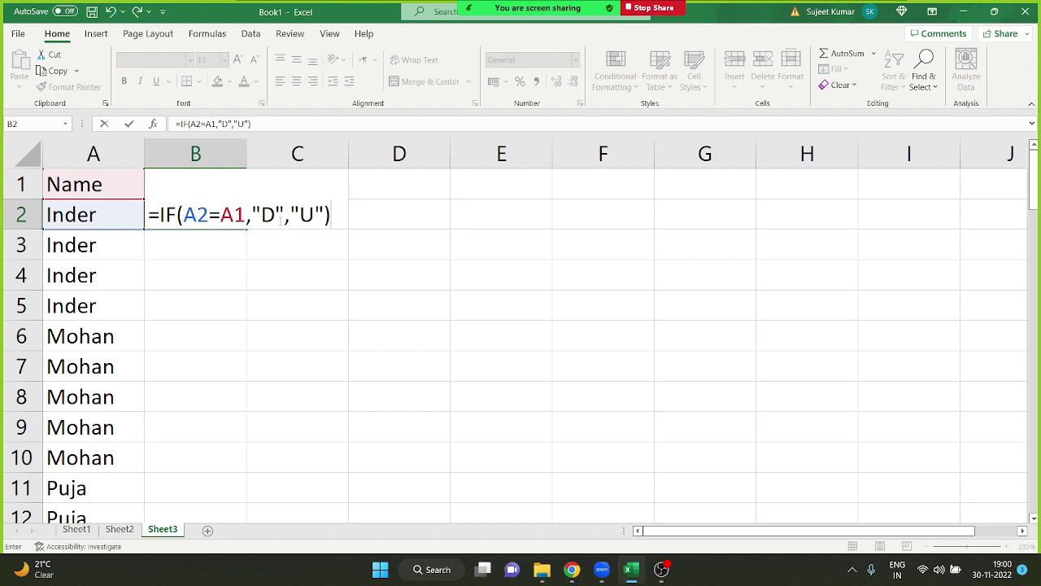
pyautogui.press('Return')
# Step: Fill the U/D formula down column B and check the copies in B6 and B11
pyautogui.press('Up')
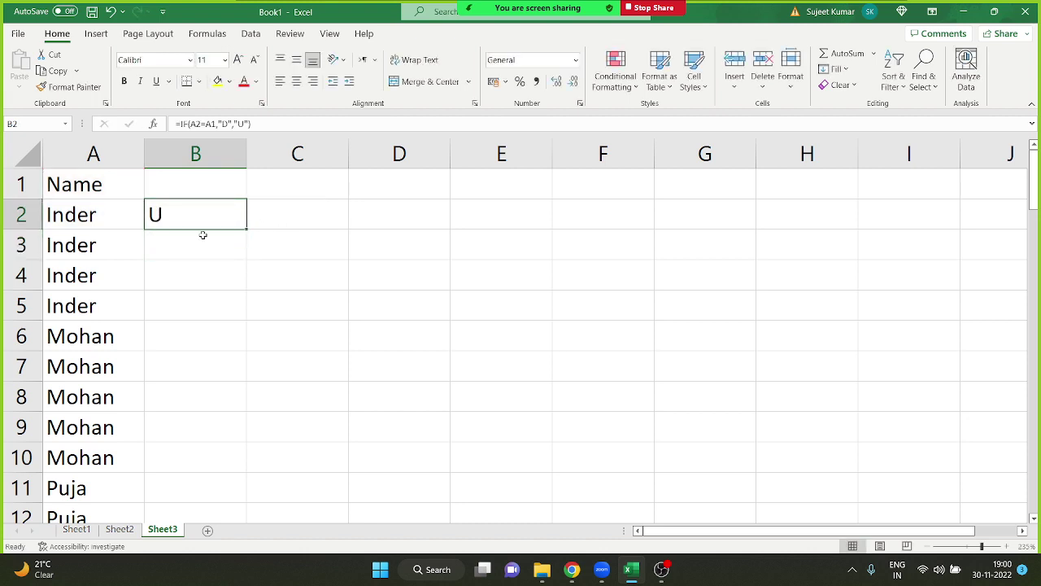
pyautogui.doubleClick(248, 232)
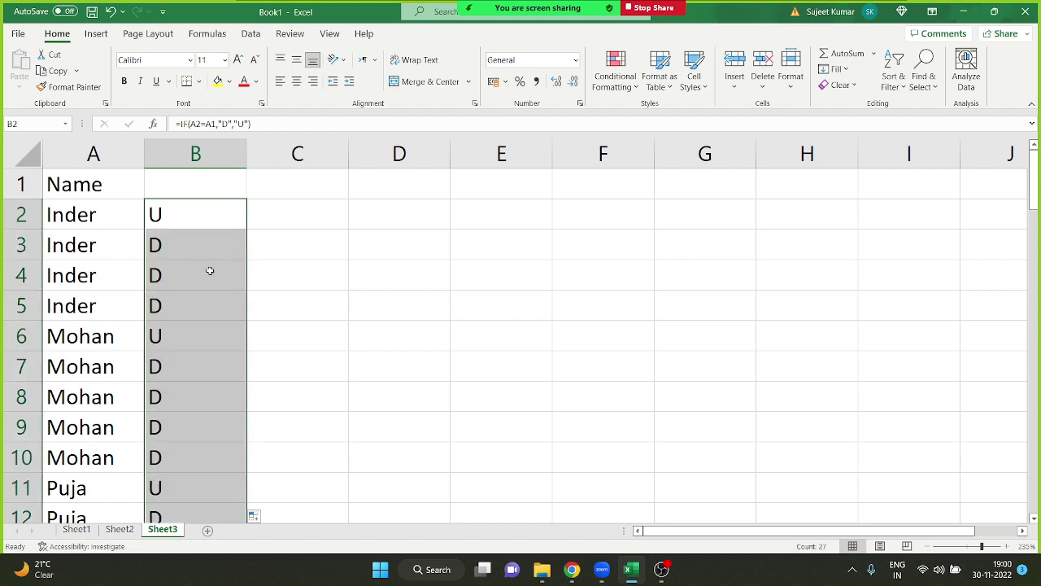
pyautogui.click(155, 222)
pyautogui.click(179, 341)
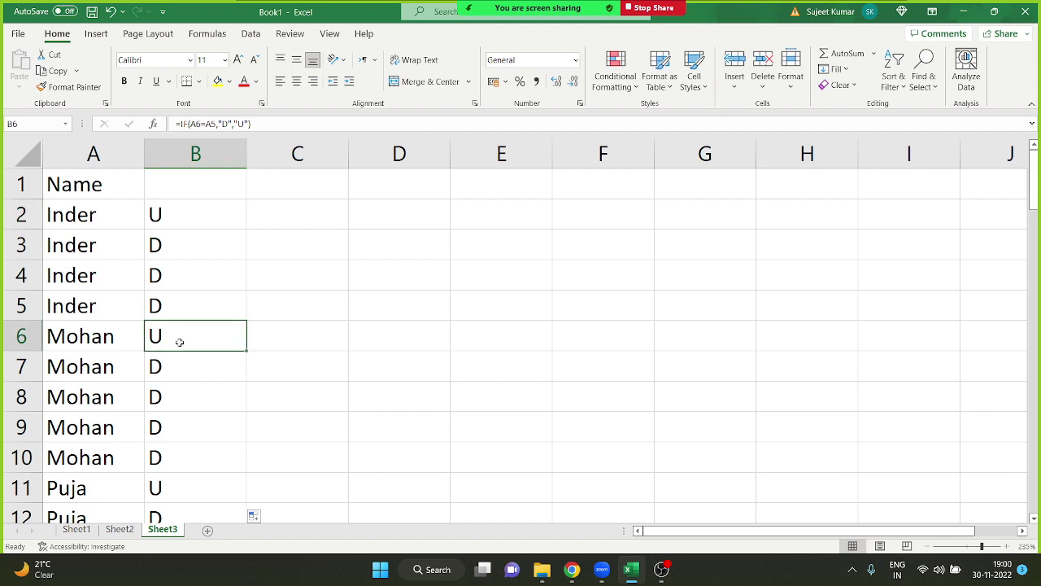
pyautogui.scroll(-1, 177, 358)
pyautogui.click(187, 398)
pyautogui.scroll(-2, 185, 396)
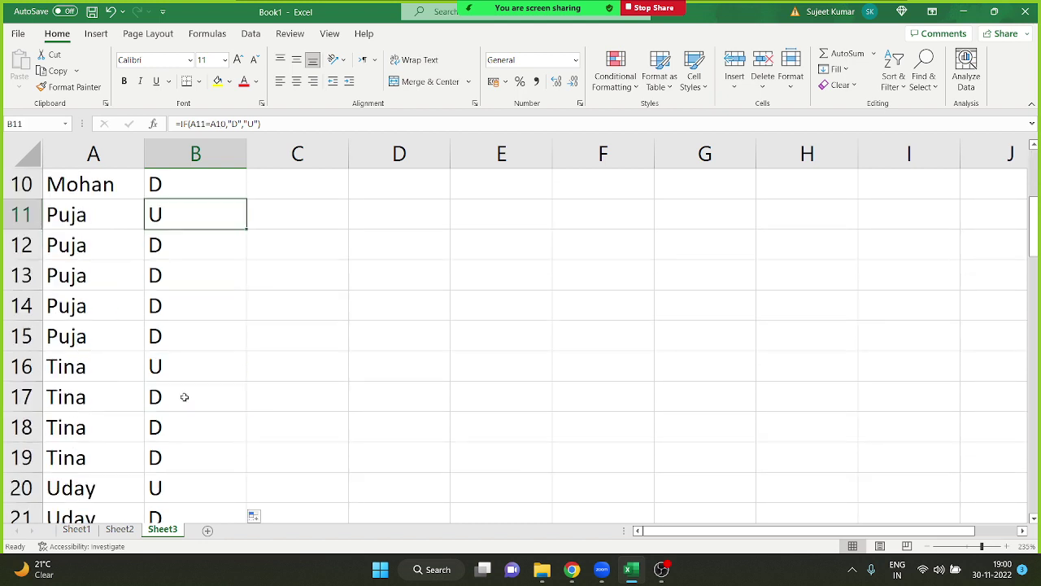
pyautogui.scroll(3, 185, 396)
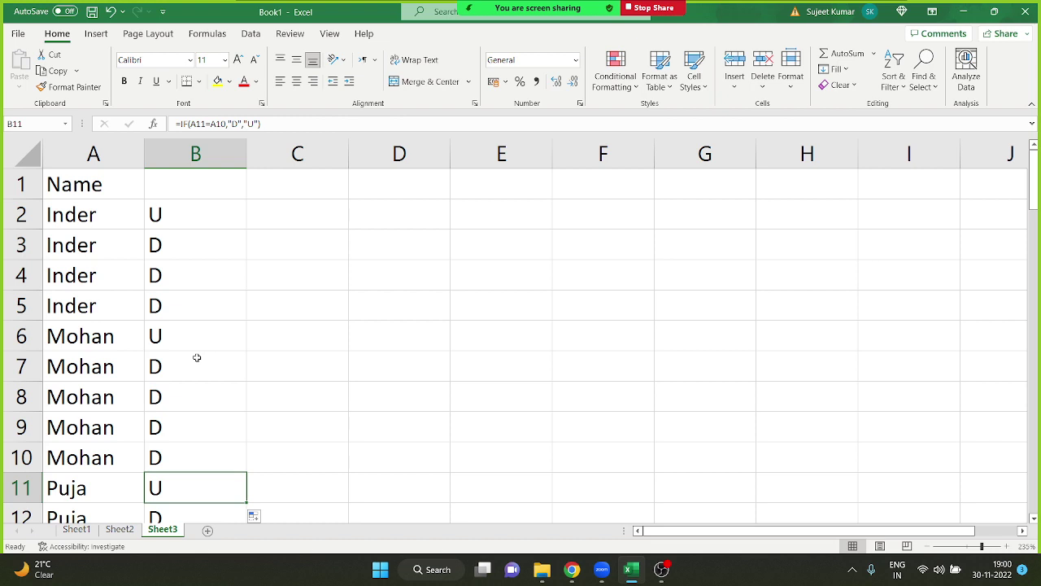
# Step: Review B2's IF formula and its "U" result without changing it
pyautogui.click(196, 219)
pyautogui.doubleClick(196, 219)
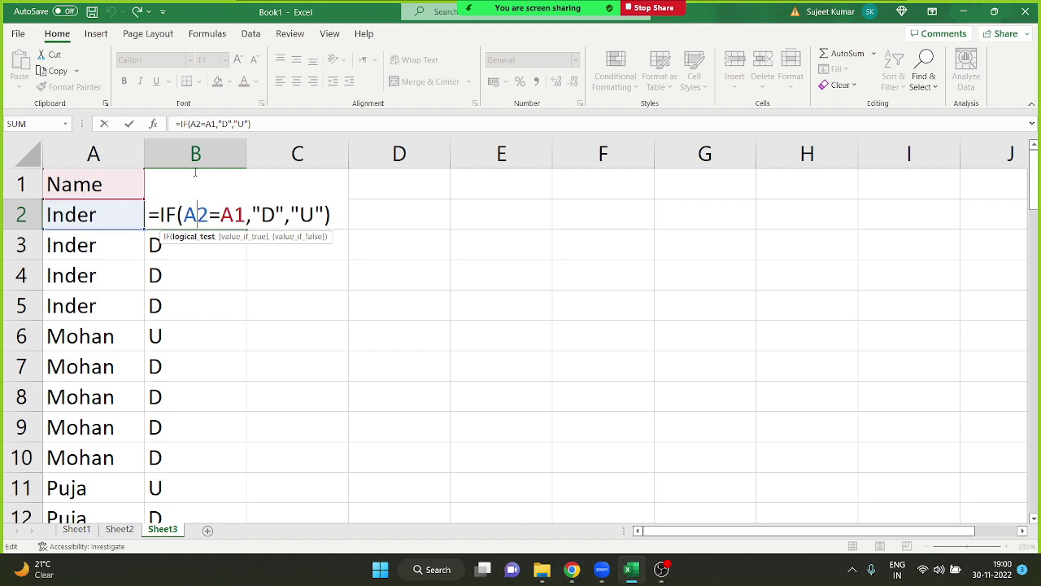
pyautogui.press('Return')
pyautogui.doubleClick(178, 217)
pyautogui.doubleClick(318, 218)
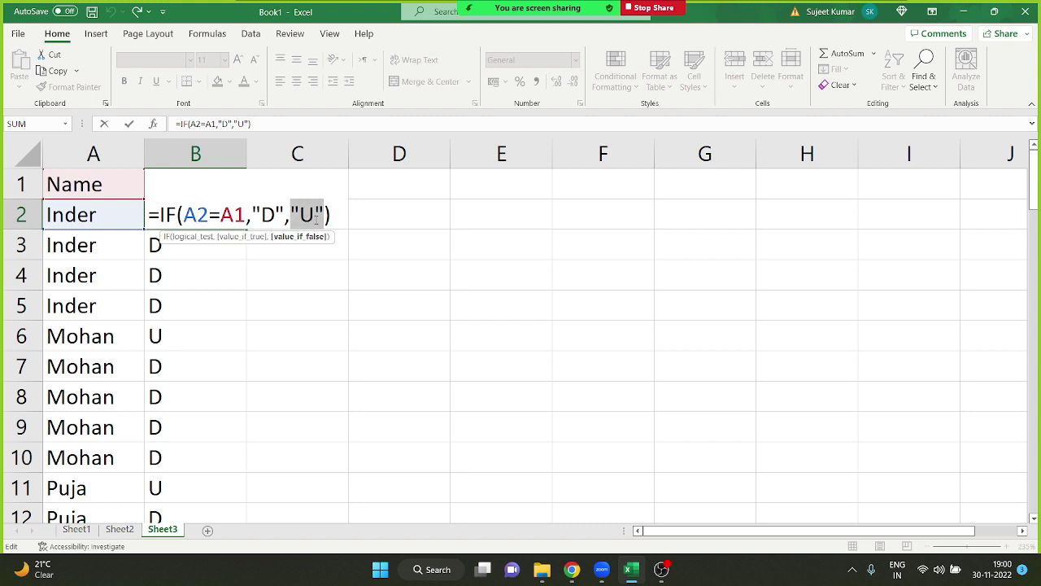
pyautogui.press('Return')
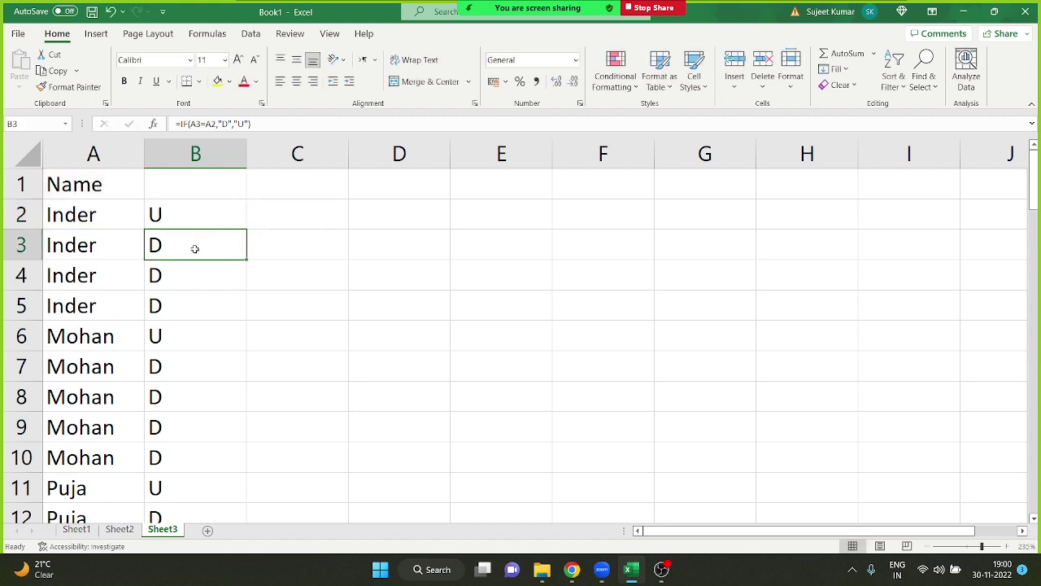
# Step: Review B3's formula, then narrow column B to fit its single-letter flags
pyautogui.doubleClick(196, 246)
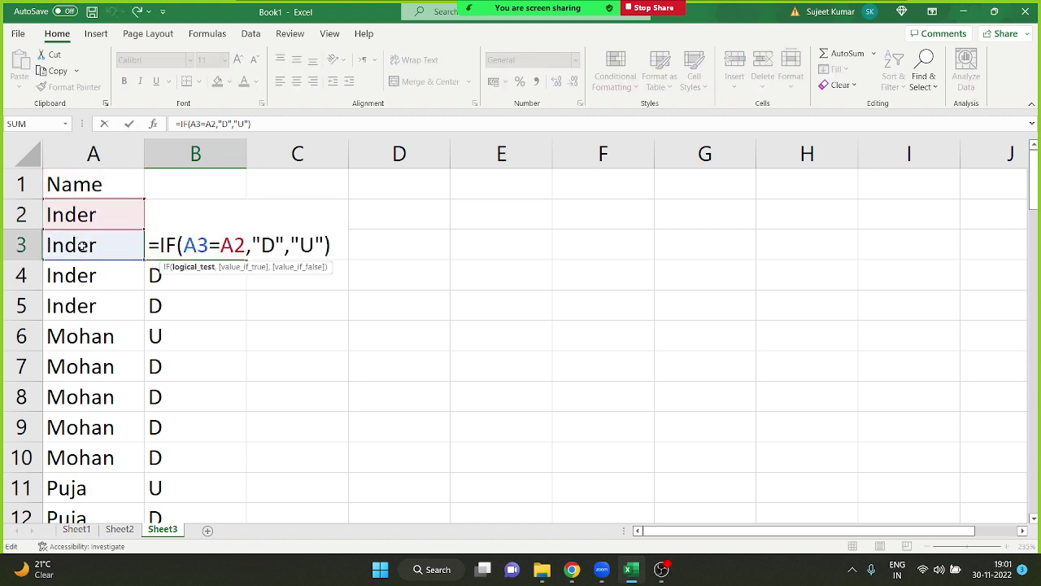
pyautogui.press('Return')
pyautogui.click(156, 208)
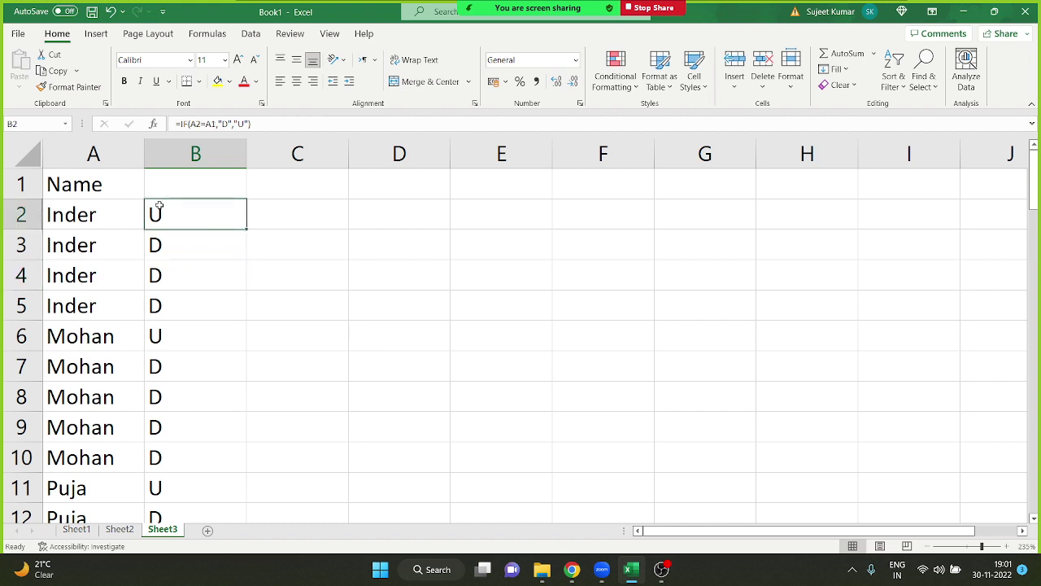
pyautogui.doubleClick(196, 243)
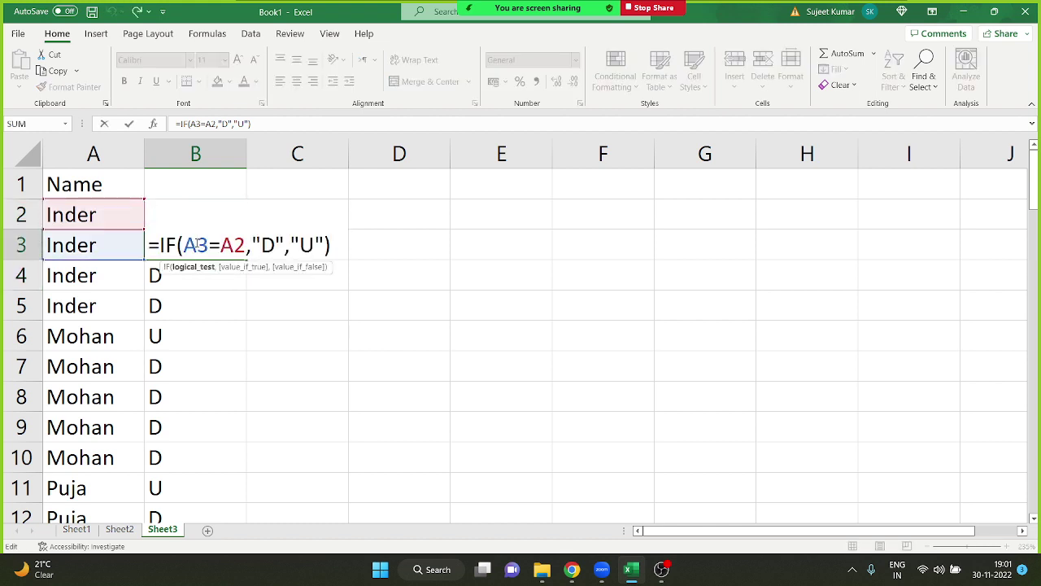
pyautogui.press('Return')
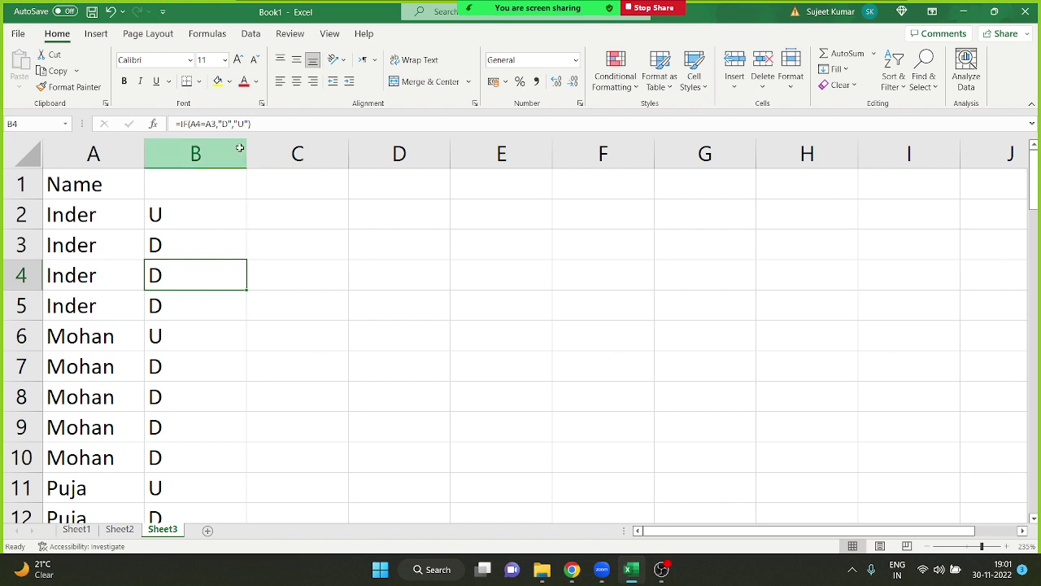
pyautogui.click(240, 148)
pyautogui.moveTo(247, 150); pyautogui.dragTo(171, 151)
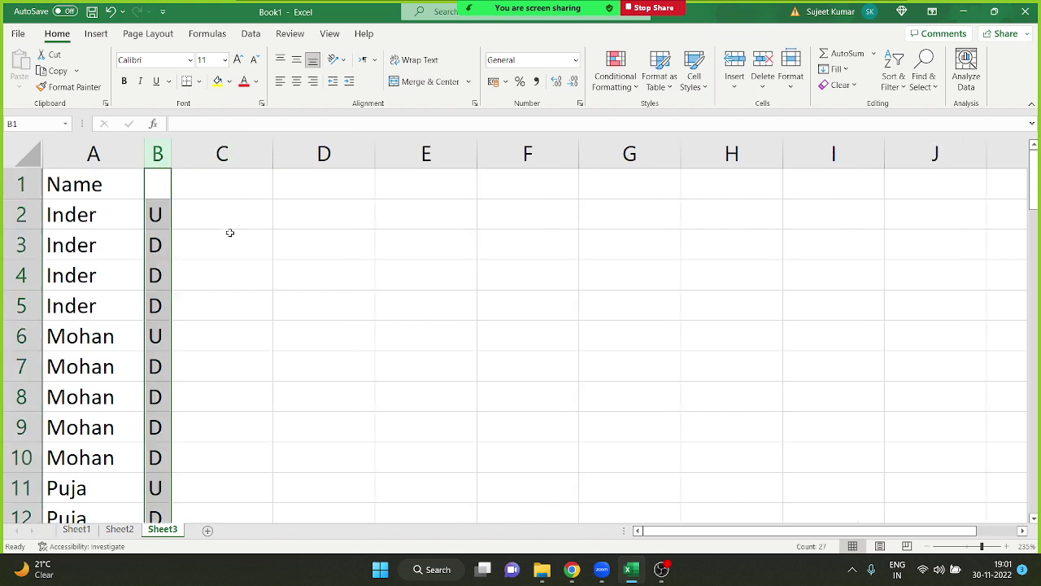
# Step: Type sample counts 1, 2, 3, 4 and 1 down C2:C6
pyautogui.click(224, 218)
pyautogui.write('1')
pyautogui.press('Return')
pyautogui.write('2')
pyautogui.press('Return')
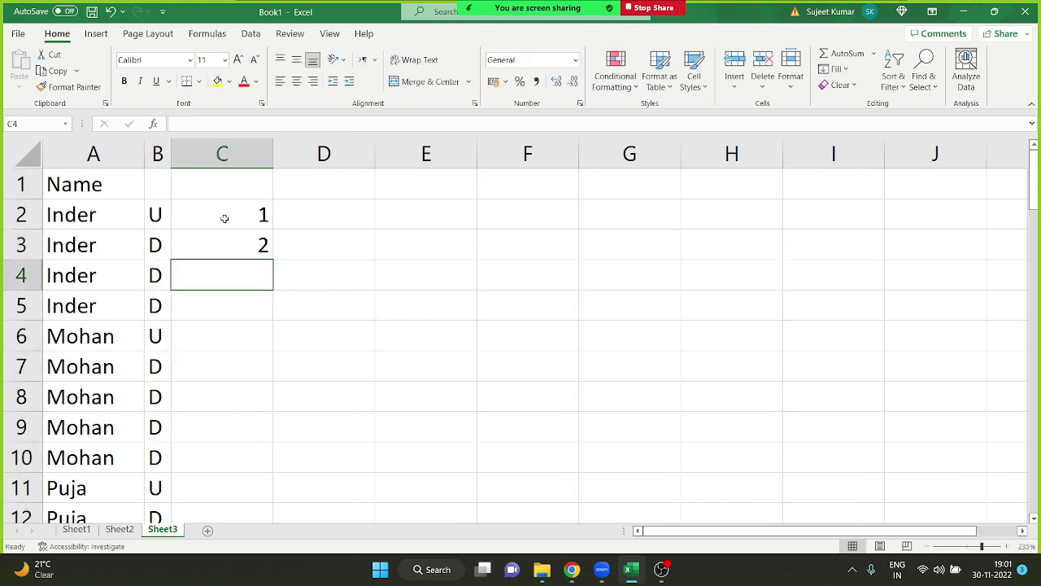
pyautogui.write('3')
pyautogui.press('Return')
pyautogui.write('4')
pyautogui.press('Return')
pyautogui.write('1')
pyautogui.press('Return')
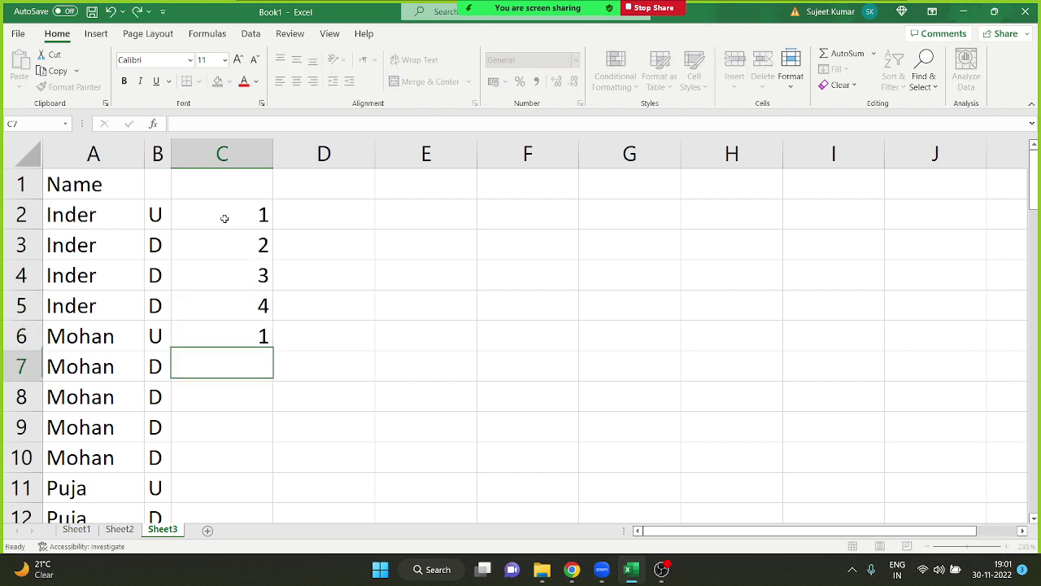
# Step: Select the sample numbers in C2:C6 and clear them
pyautogui.press('Up')
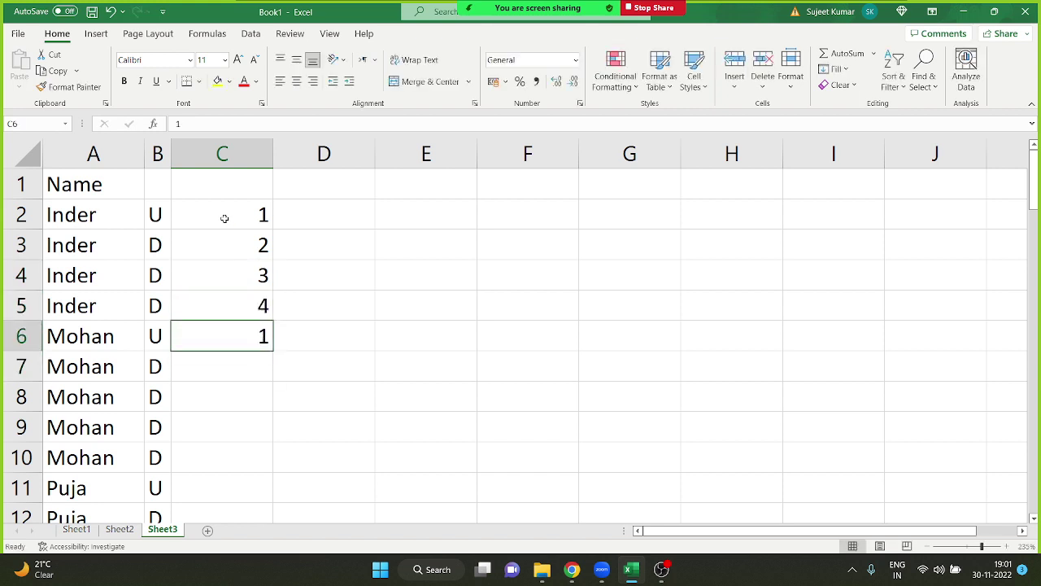
pyautogui.hotkey('ctrl', 'Up')
pyautogui.press('Up')
pyautogui.press('Down')
pyautogui.hotkey('ctrl', 'shift', 'Down')
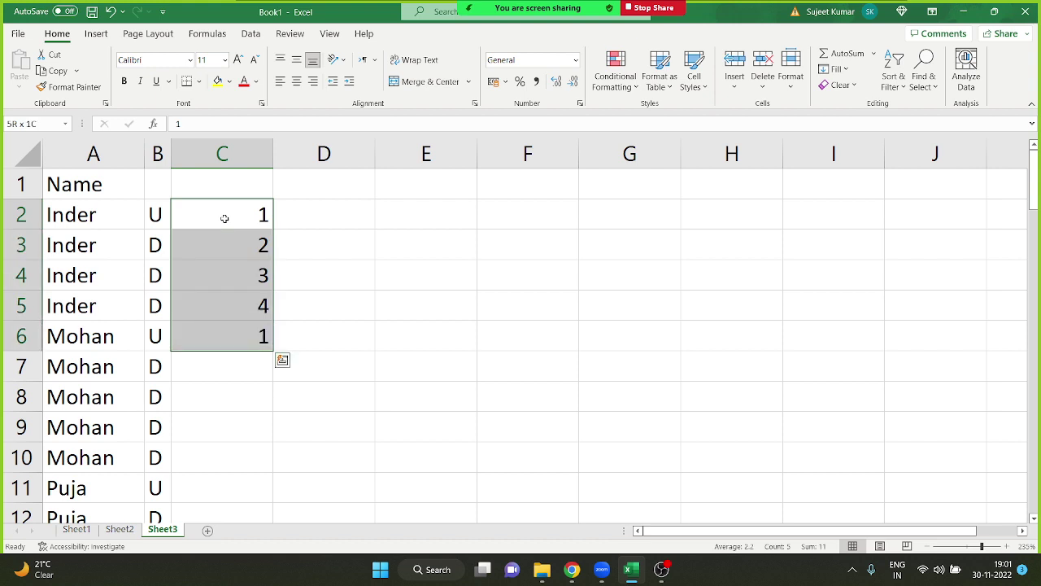
pyautogui.press('Delete')
# Step: Enter the running-count formula =IF(A2=A1,C1+1,1) in C2
pyautogui.hotkey('ctrl', 'Up')
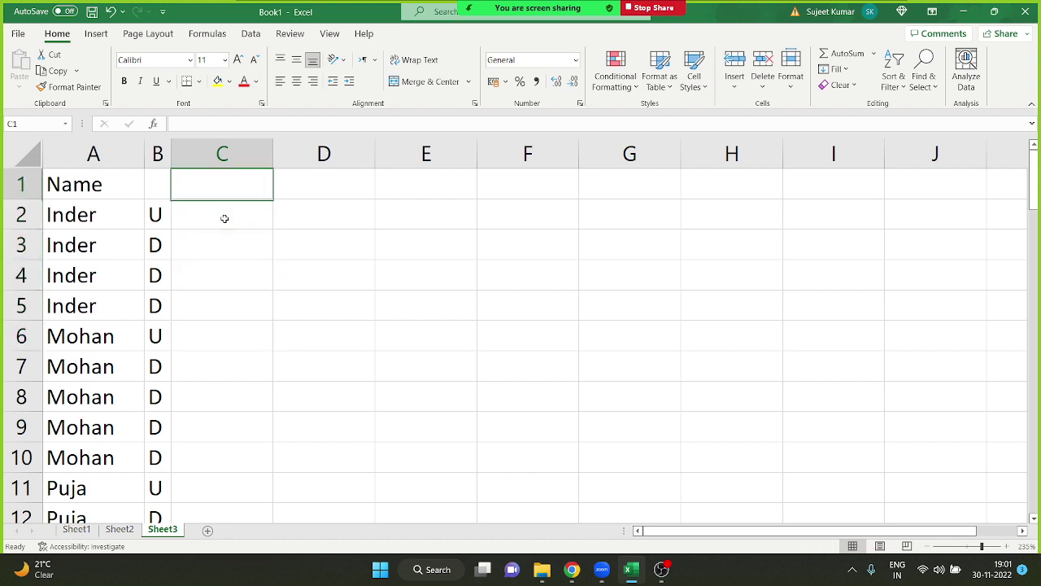
pyautogui.press('Down')
pyautogui.write('=if(')
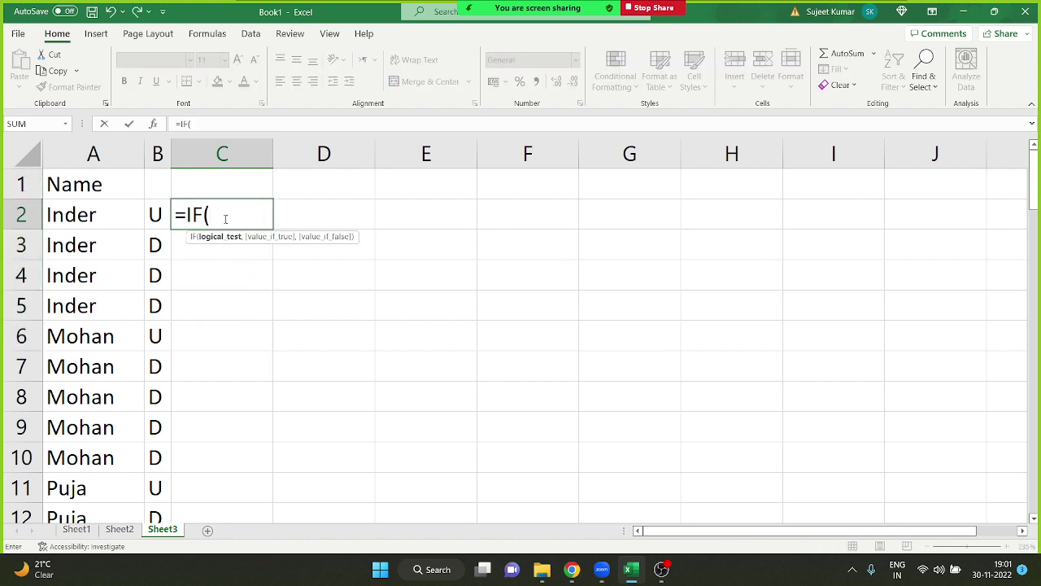
pyautogui.press('Left')
pyautogui.press('Left')
pyautogui.write('=')
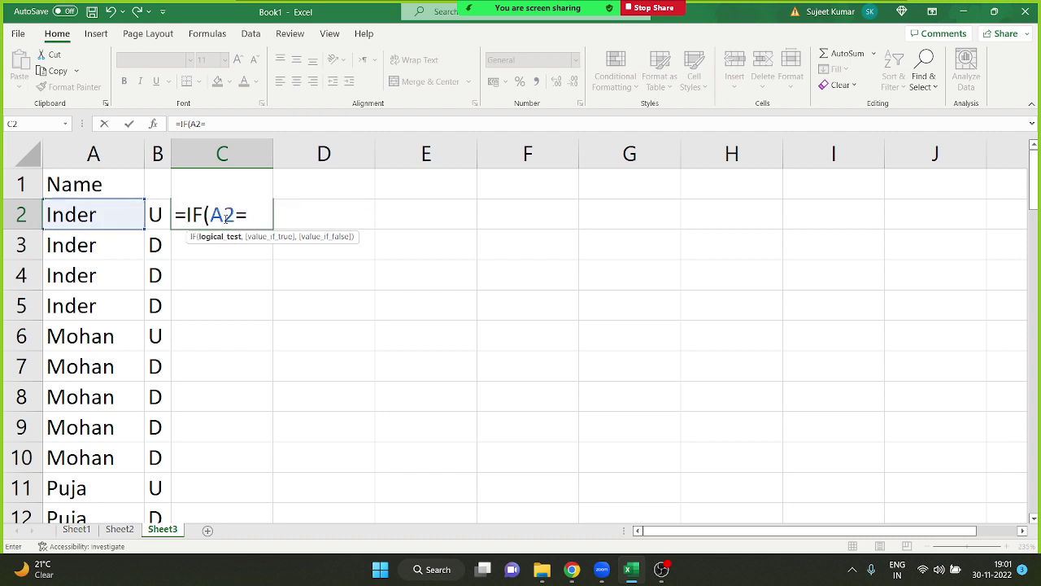
pyautogui.press('Up')
pyautogui.press('Left')
pyautogui.press('Left')
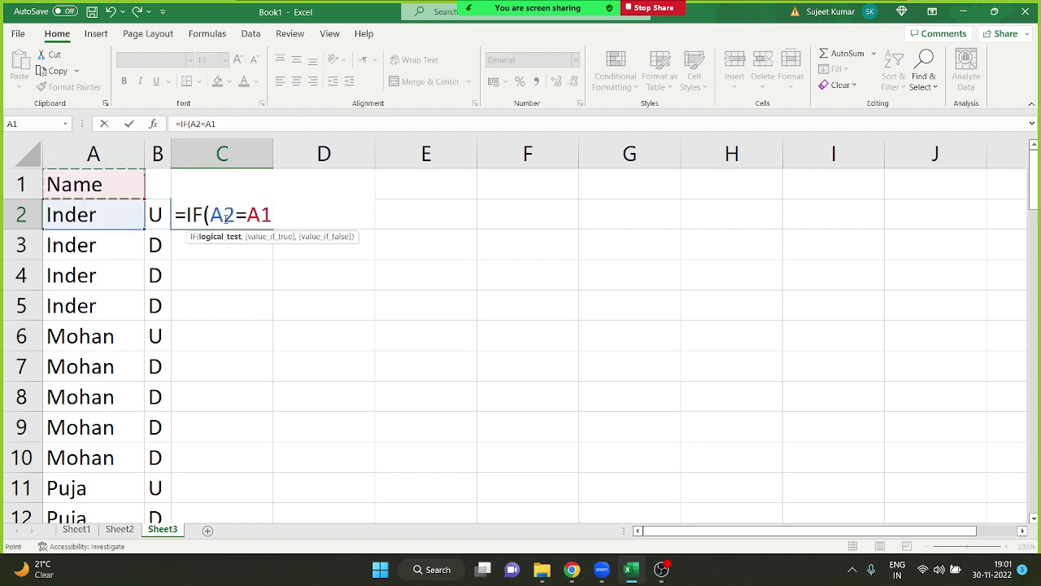
pyautogui.write(',')
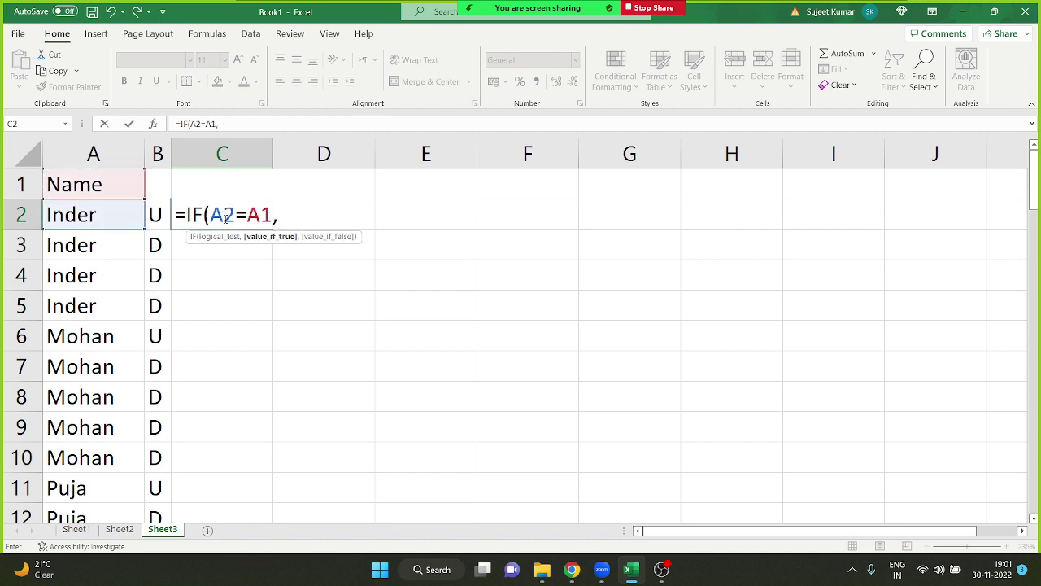
pyautogui.press('Up')
pyautogui.write('+')
pyautogui.write('1,')
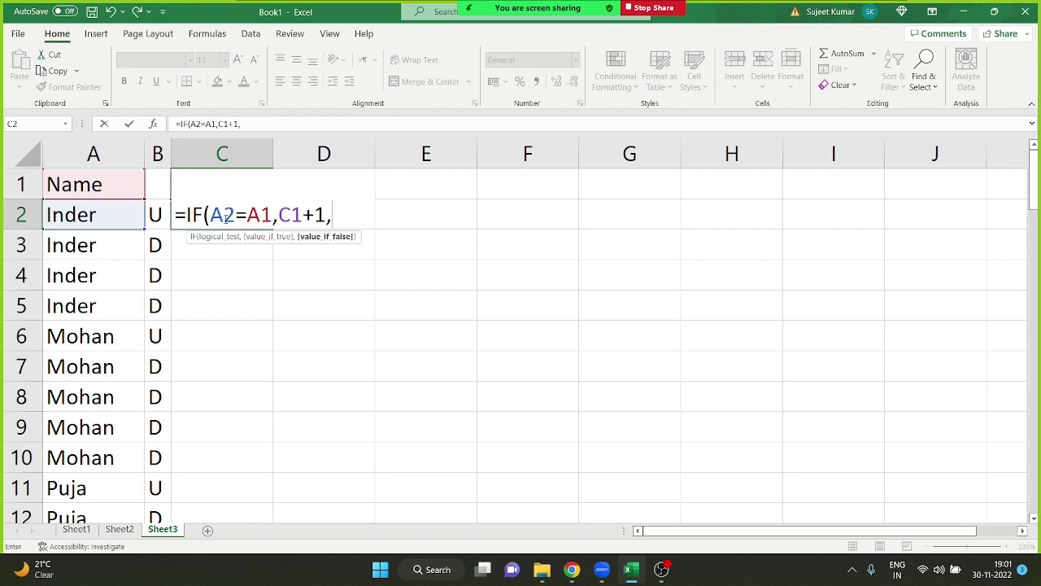
pyautogui.write('1')
pyautogui.press('Return')
# Step: Fill the count formula down column C through row 28 and spot-check the copies
pyautogui.click(225, 218)
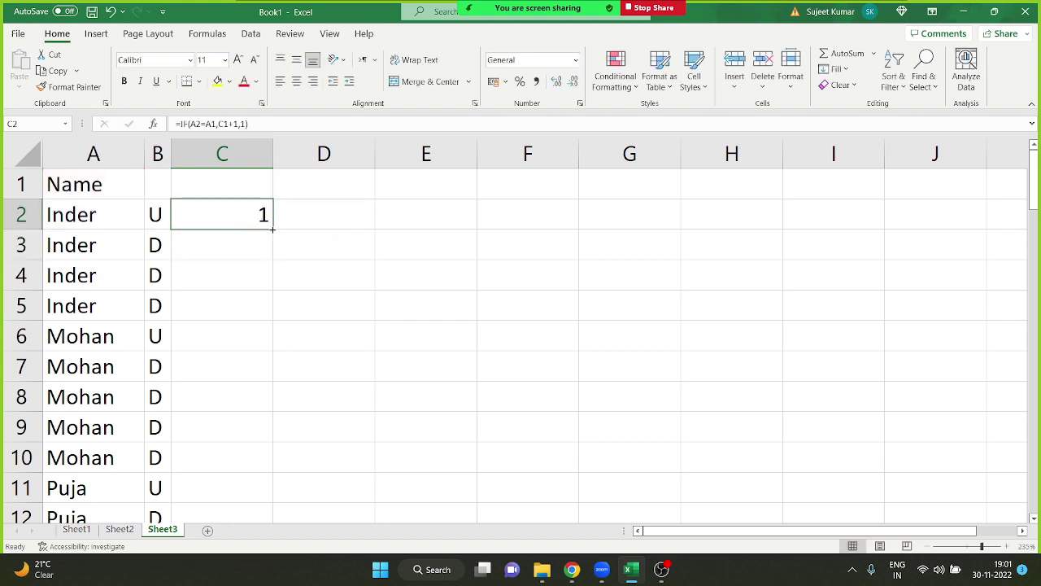
pyautogui.moveTo(272, 229); pyautogui.dragTo(274, 468)
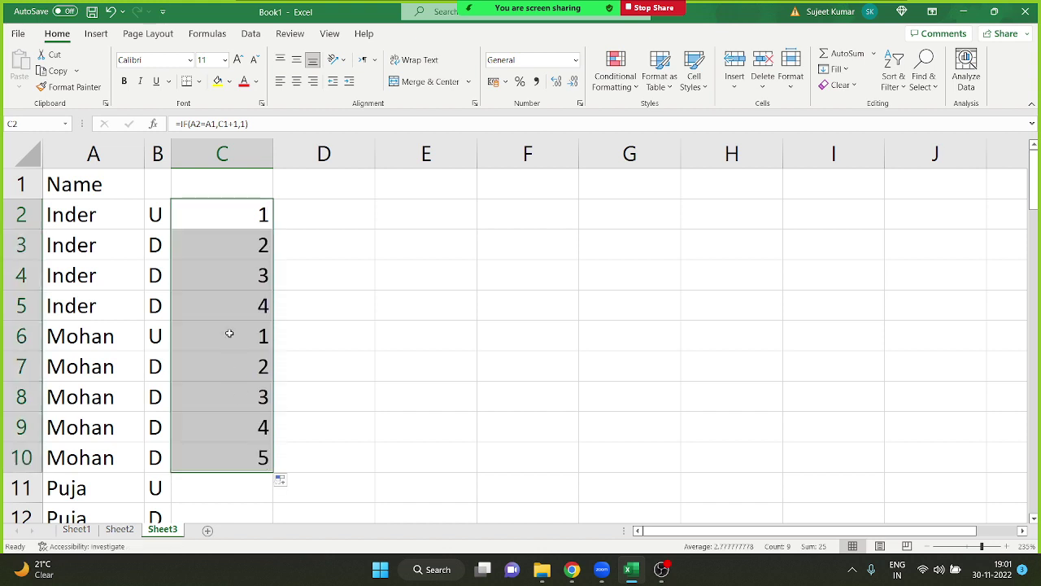
pyautogui.doubleClick(256, 244)
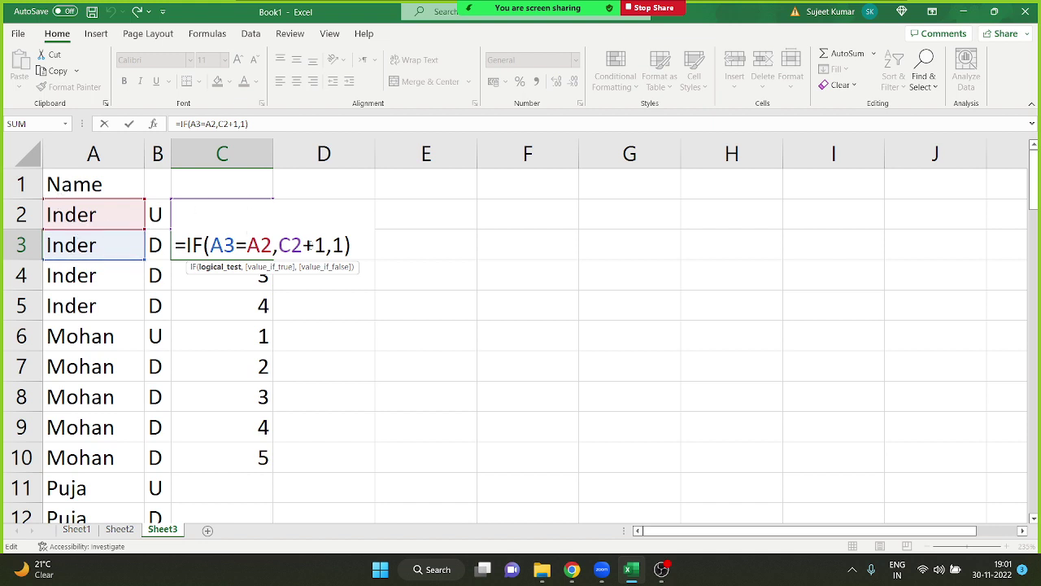
pyautogui.press('Return')
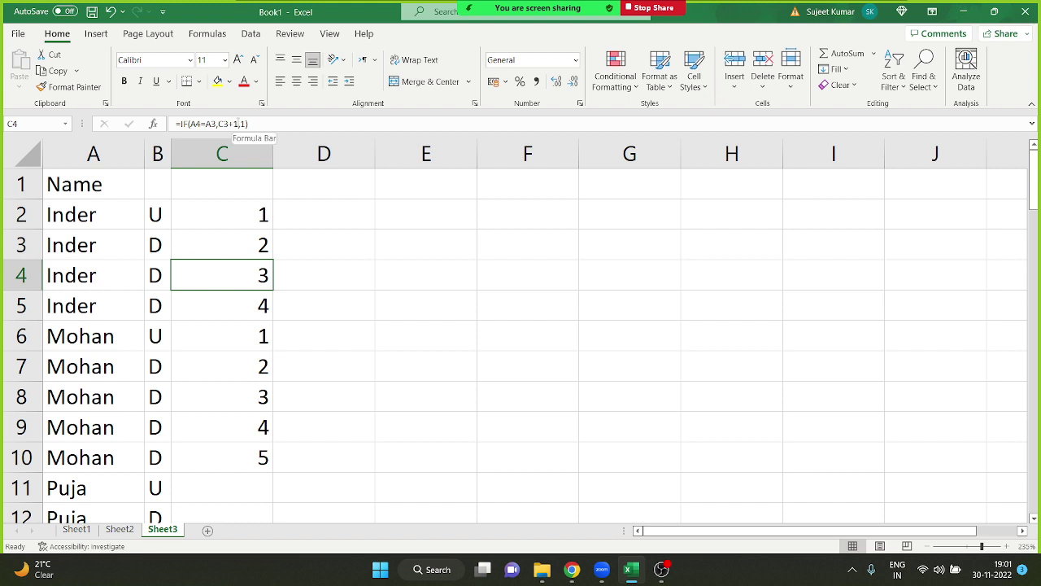
pyautogui.click(265, 297)
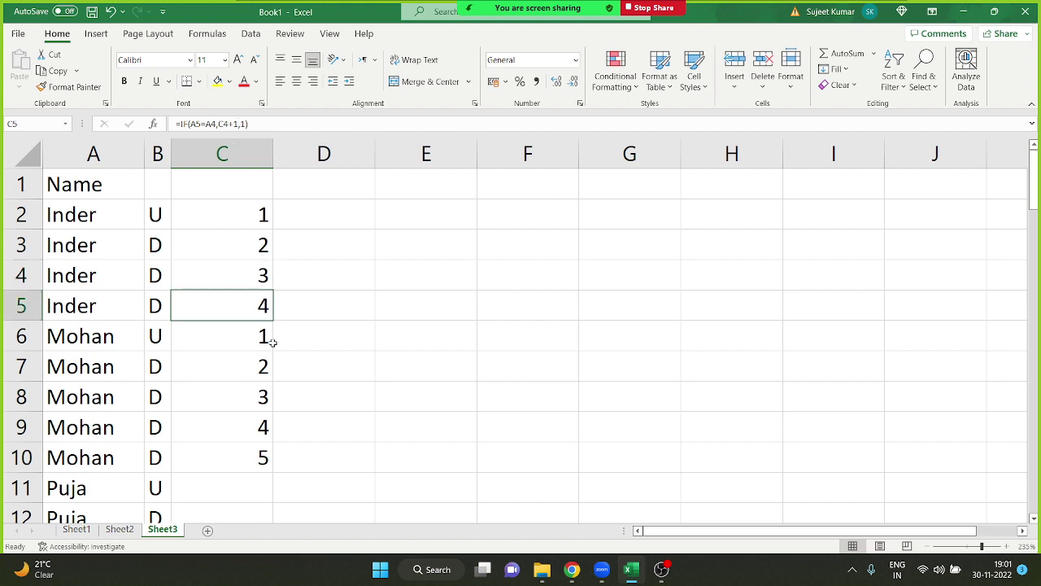
pyautogui.click(253, 460)
pyautogui.moveTo(274, 473)
pyautogui.mouseDown()
pyautogui.moveTo(268, 584)
pyautogui.moveTo(249, 465)
pyautogui.mouseUp()
pyautogui.scroll(2, 234, 423)
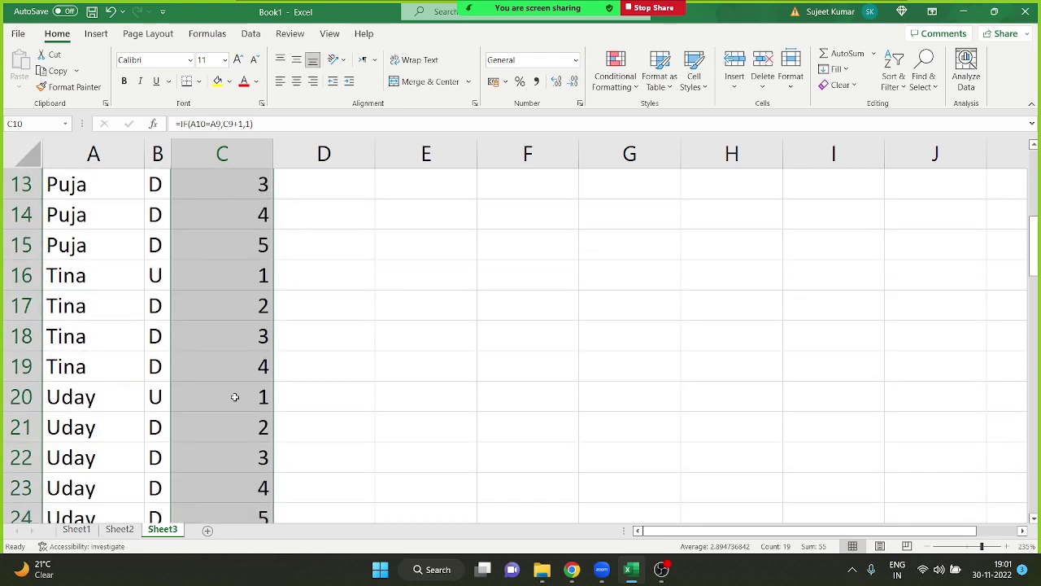
pyautogui.scroll(3, 235, 396)
pyautogui.scroll(1, 234, 397)
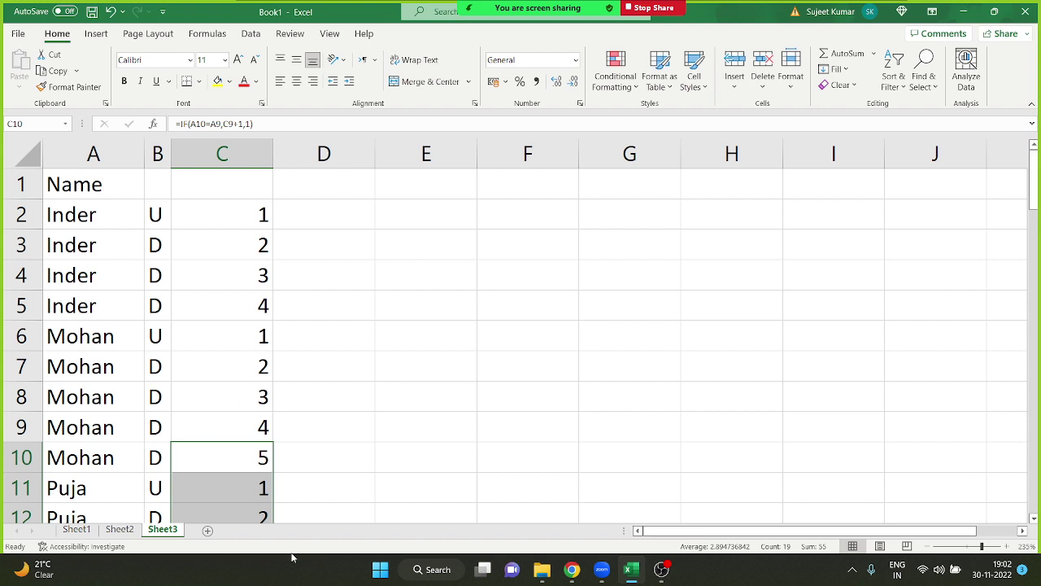
# Step: Add a new blank worksheet, Sheet4
pyautogui.click(206, 531)
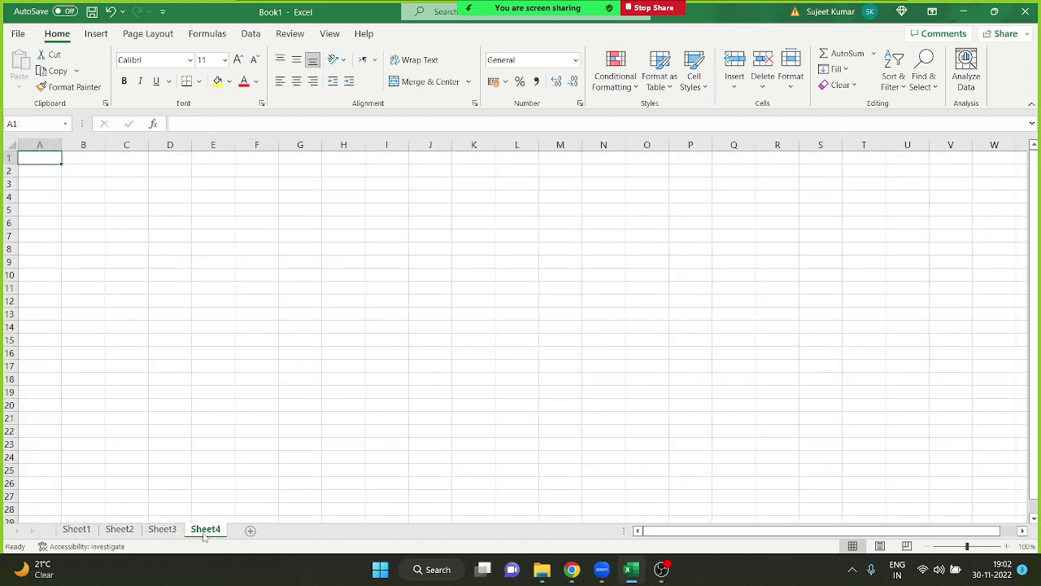
pyautogui.scroll(8, 201, 534)
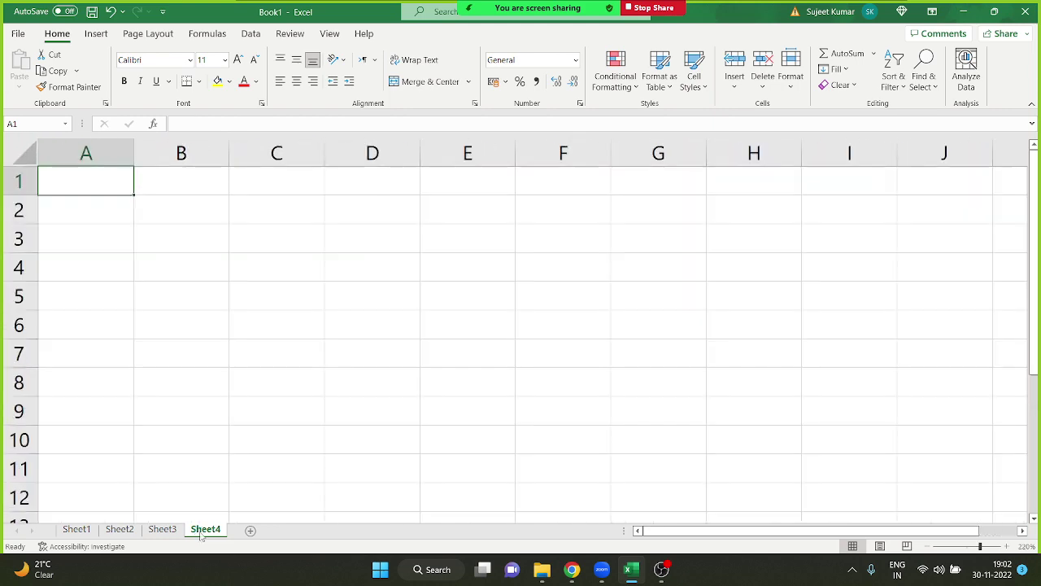
pyautogui.scroll(1, 201, 534)
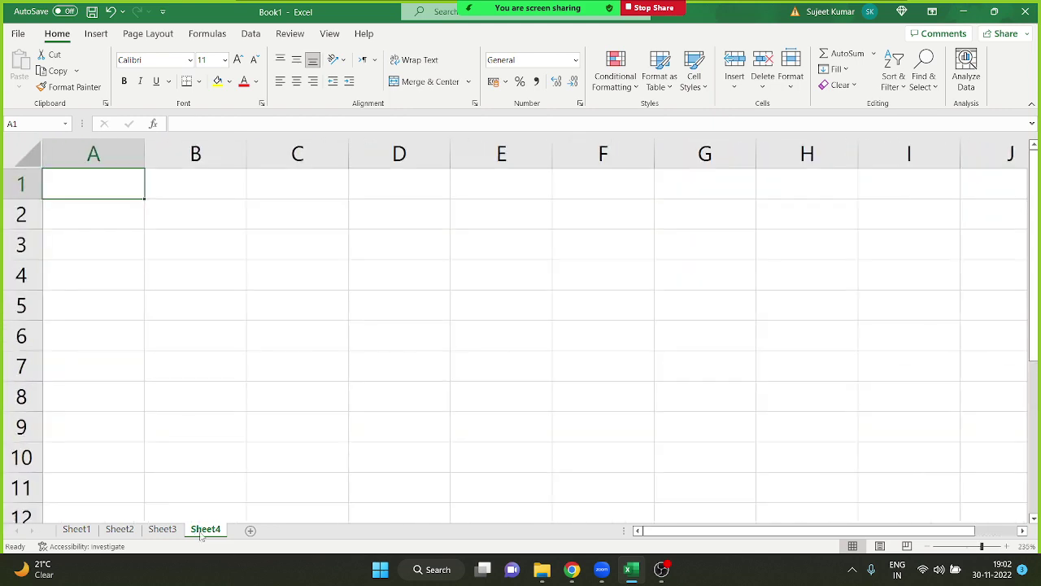
pyautogui.scroll(-2, 201, 534)
pyautogui.scroll(2, 201, 533)
# Step: Enter the headers ID, Name and City in A1:C1
pyautogui.write('Name')
pyautogui.press('Escape')
pyautogui.write('ID')
pyautogui.press('Tab')
pyautogui.write('NA')
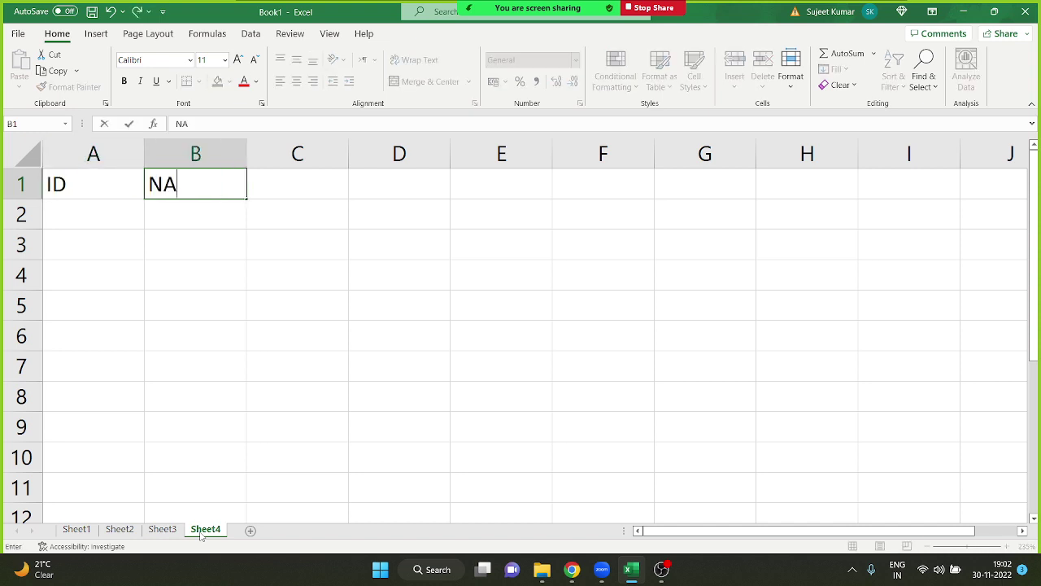
pyautogui.write('me')
pyautogui.press('Tab')
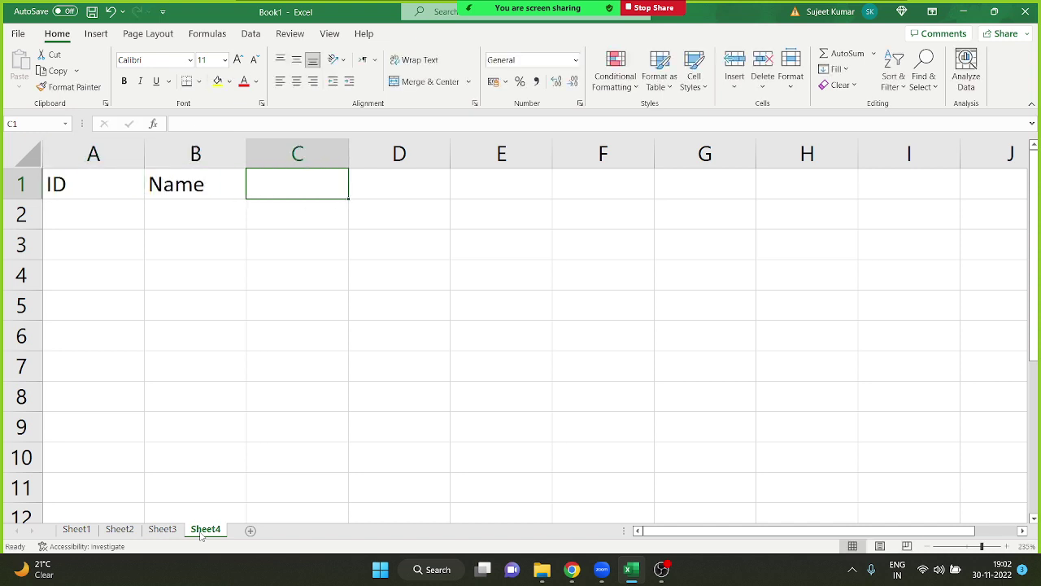
pyautogui.write('Cit')
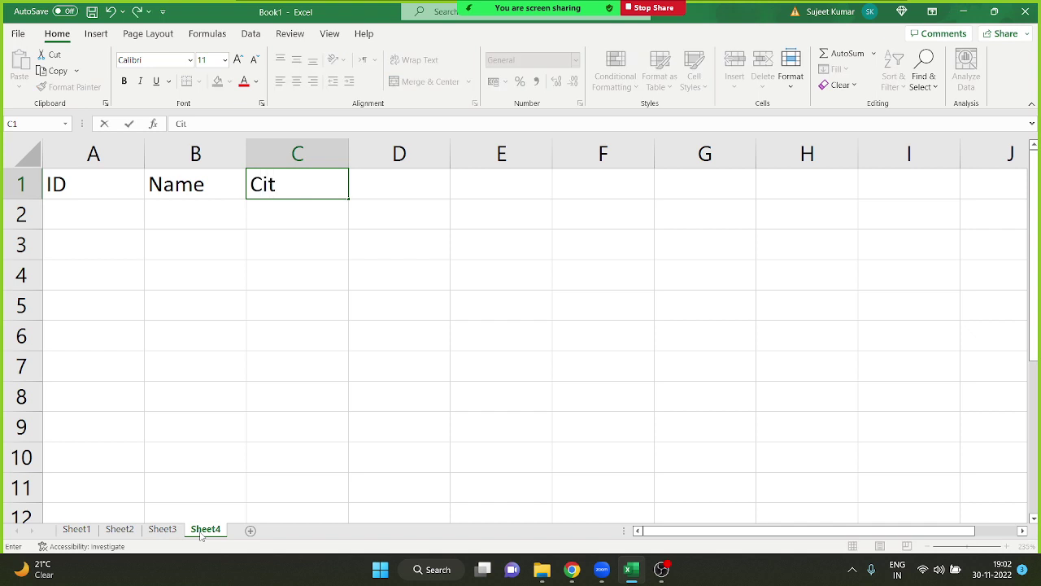
pyautogui.write('y')
pyautogui.press('Tab')
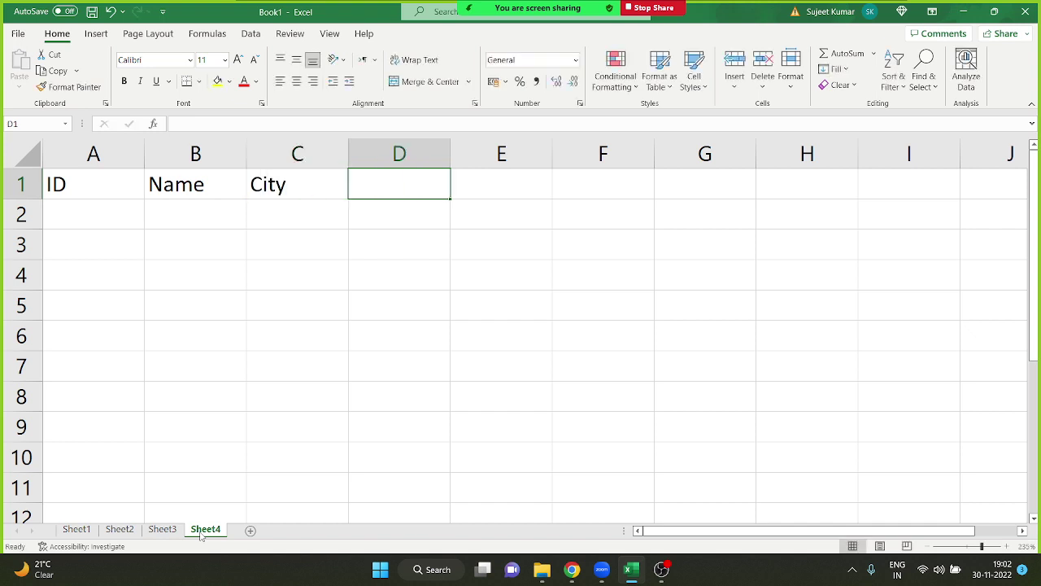
# Step: Enter the first record in row 2: ID 1, a person's name, and Delhi
pyautogui.press('Down')
pyautogui.press('Down')
pyautogui.press('Left')
pyautogui.press('Left')
pyautogui.press('Left')
pyautogui.press('Up')
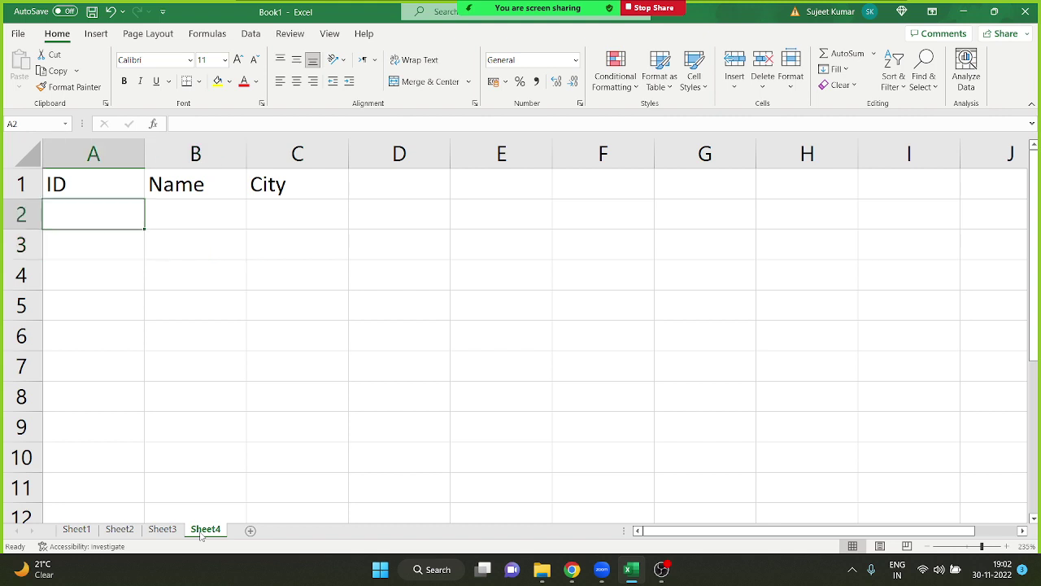
pyautogui.write('1')
pyautogui.press('Tab')
pyautogui.write('Pu')
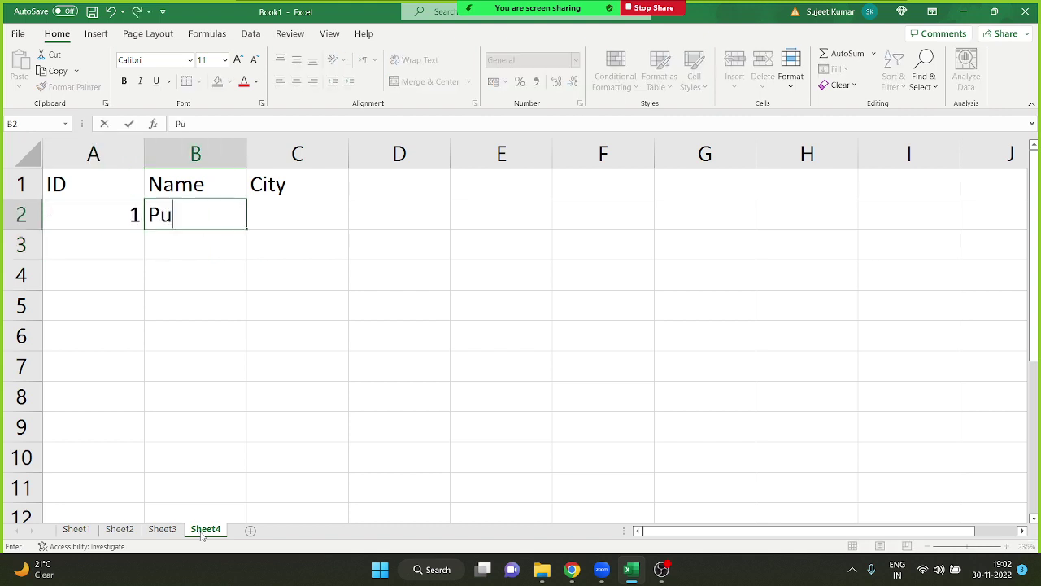
pyautogui.write('ja')
pyautogui.press('Tab')
pyautogui.write('D')
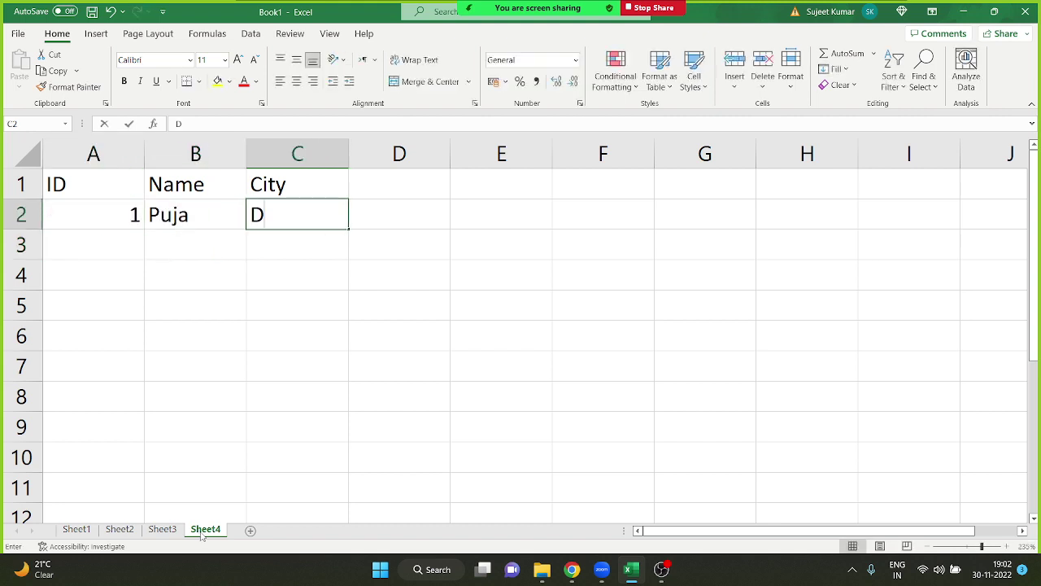
pyautogui.write('elhi')
pyautogui.press('Down')
# Step: Type 2 in A3, then clear it and move to B3
pyautogui.press('Left')
pyautogui.press('Left')
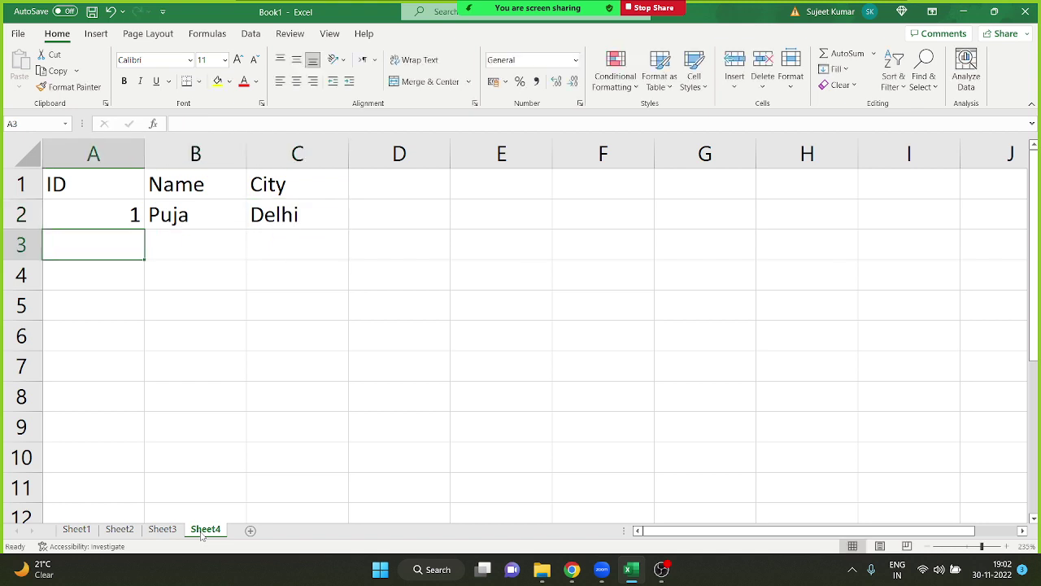
pyautogui.write('2')
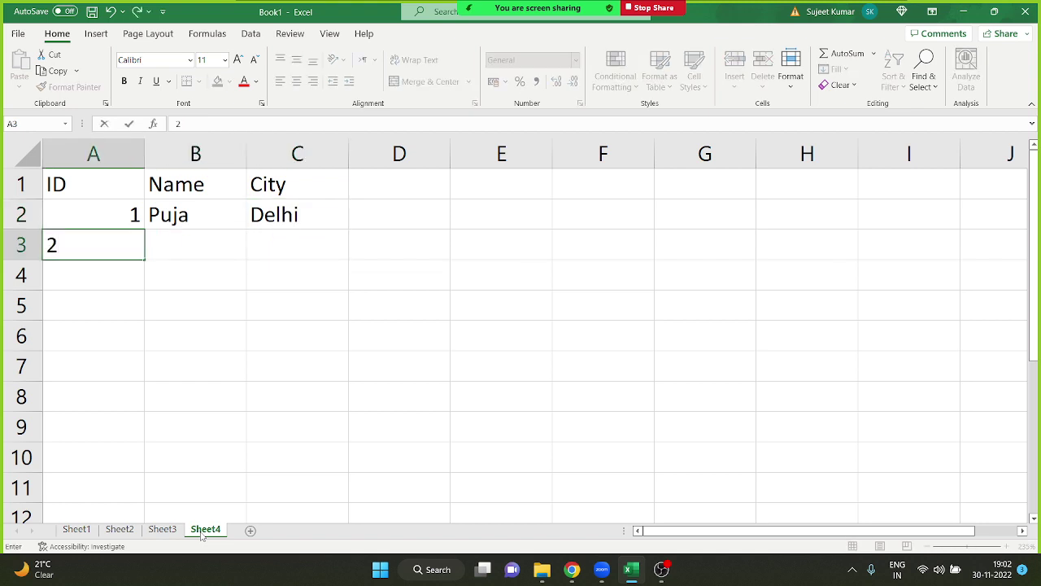
pyautogui.press('Tab')
pyautogui.press('Left')
pyautogui.press('Delete')
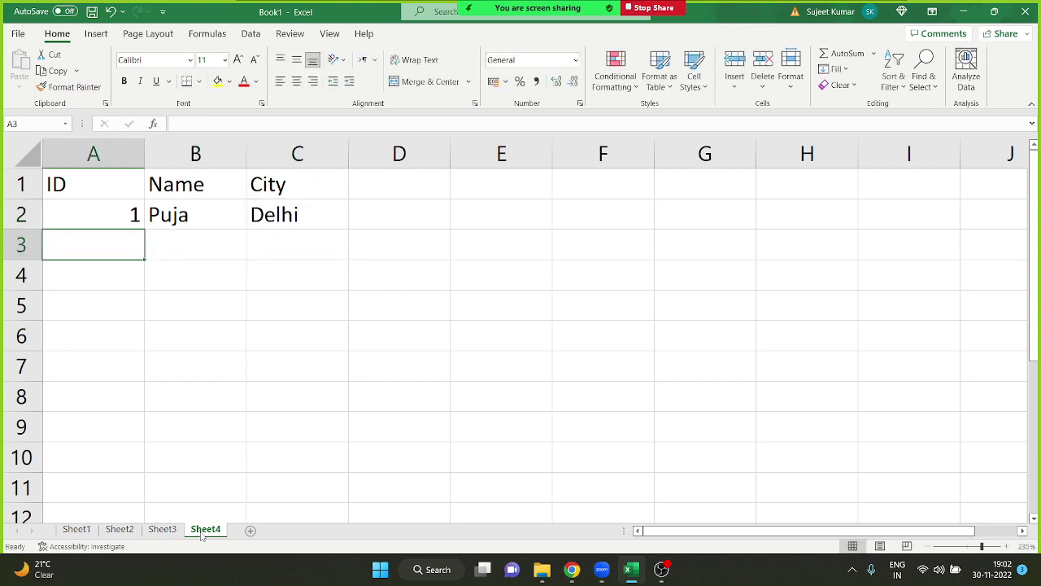
pyautogui.press('Right')
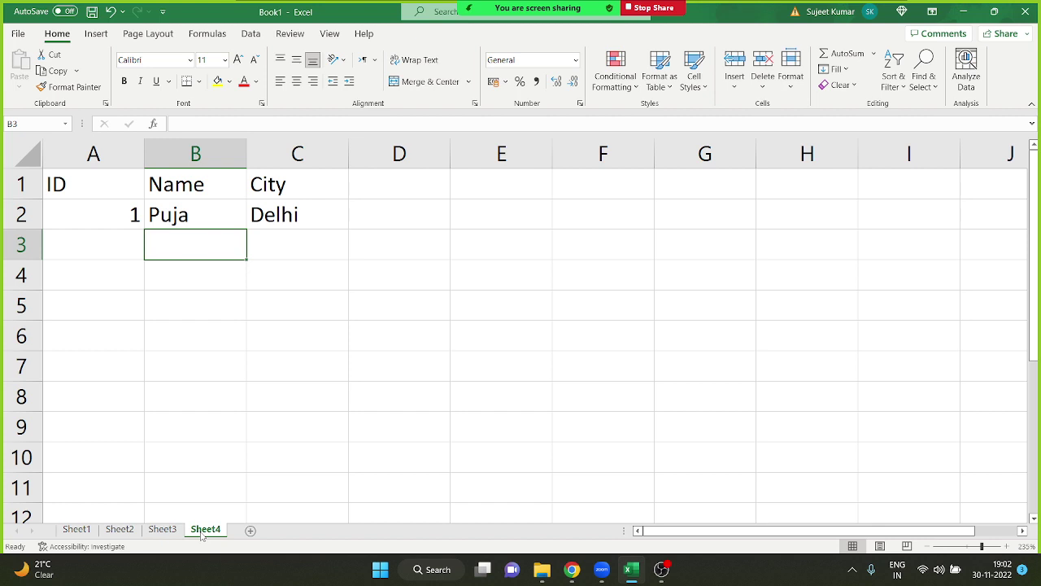
# Step: Start an IF formula in B3, then cancel it and move to A3
pyautogui.write('=if')
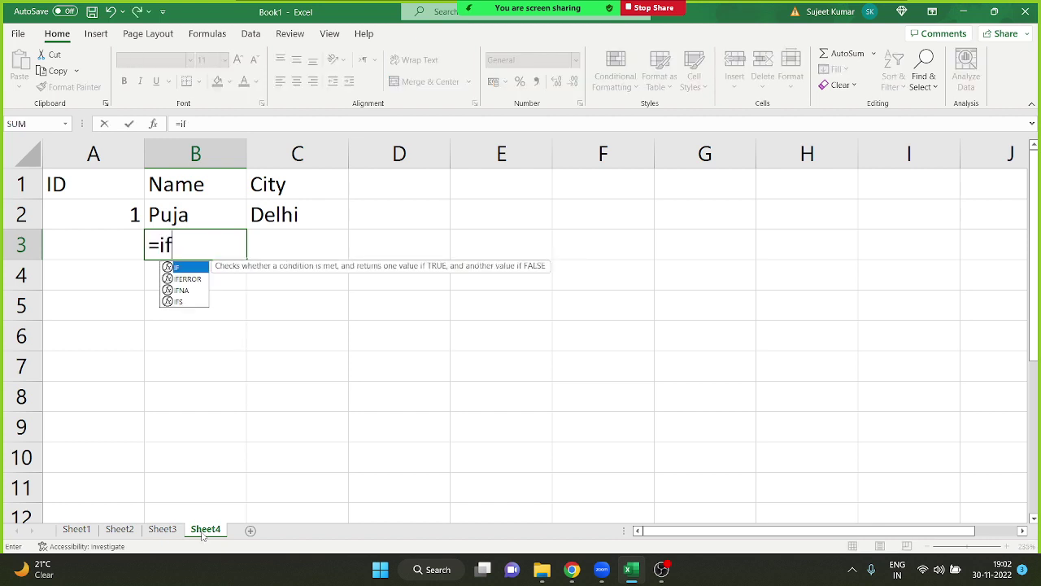
pyautogui.press('Tab')
pyautogui.press('Up')
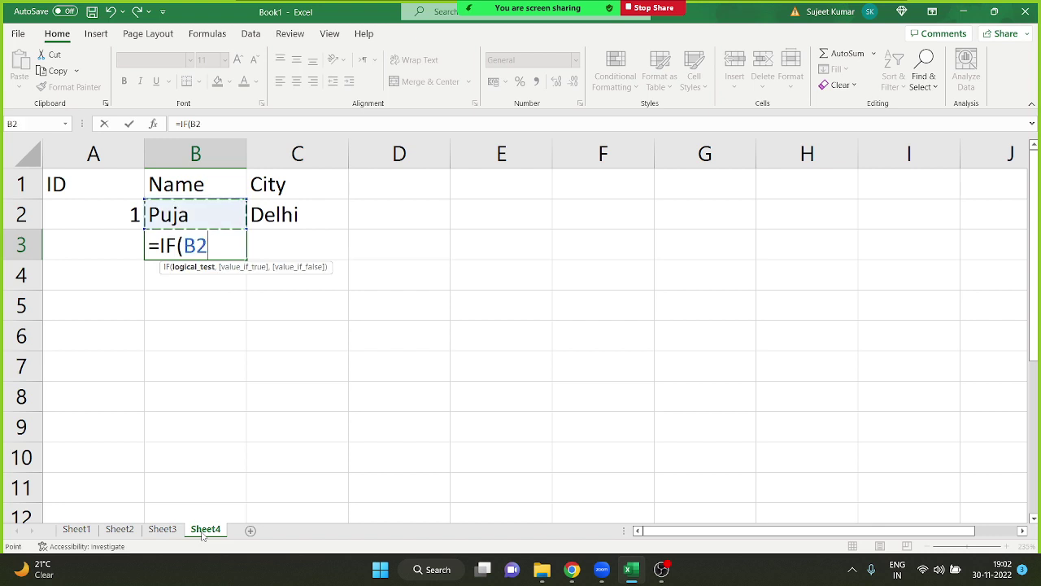
pyautogui.write('=')
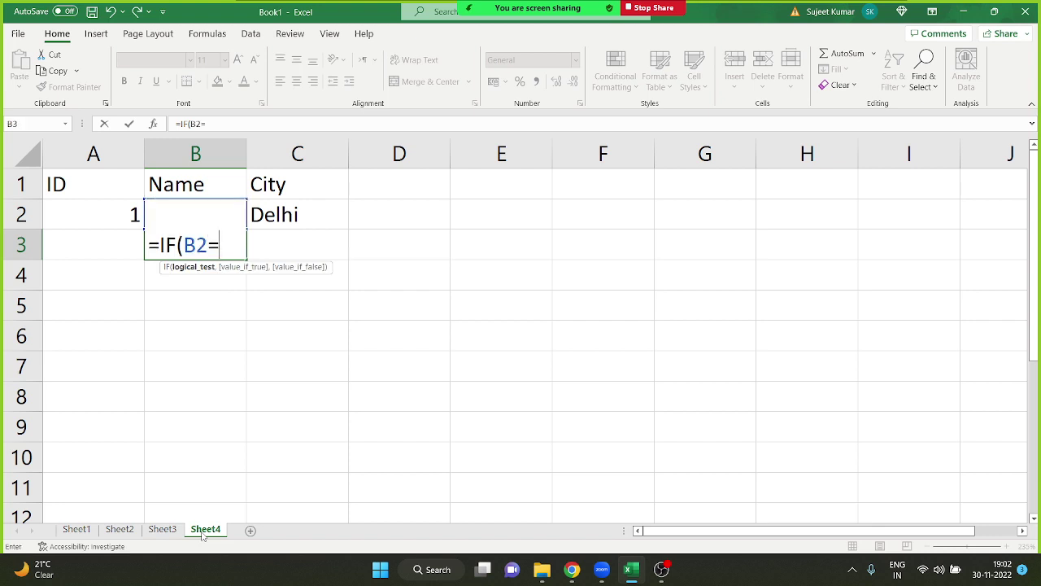
pyautogui.press('Escape')
pyautogui.press('Left')
# Step: In A3, type =IF(B3>0,A2+1,"" to auto-number the ID
pyautogui.write('=')
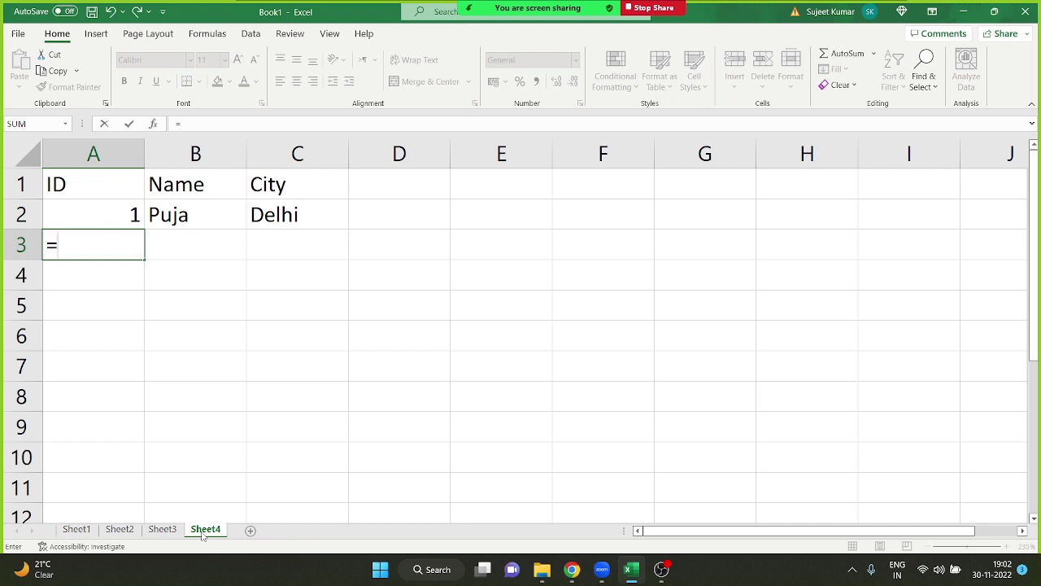
pyautogui.write('if')
pyautogui.press('Tab')
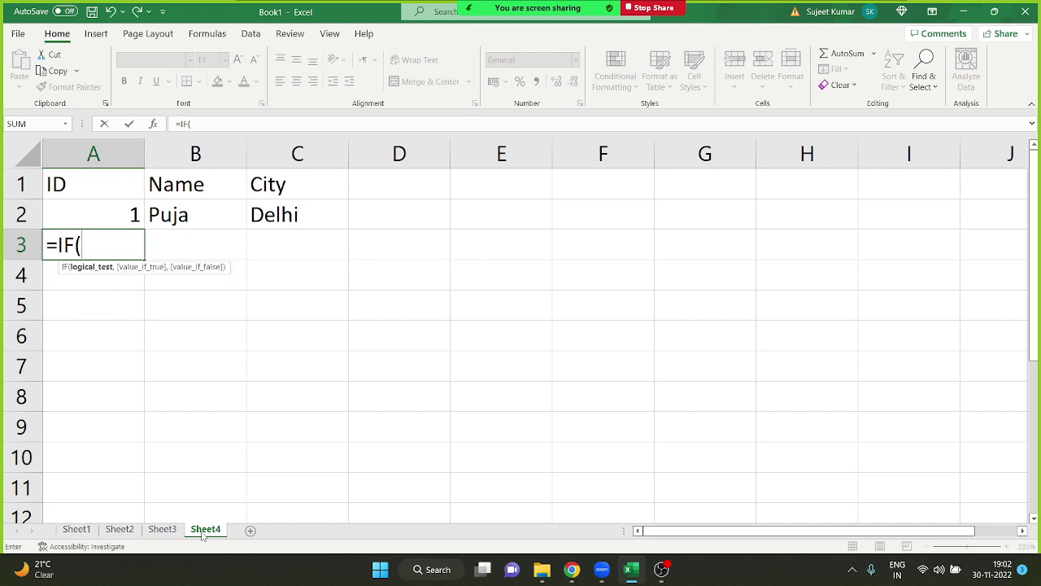
pyautogui.press('Right')
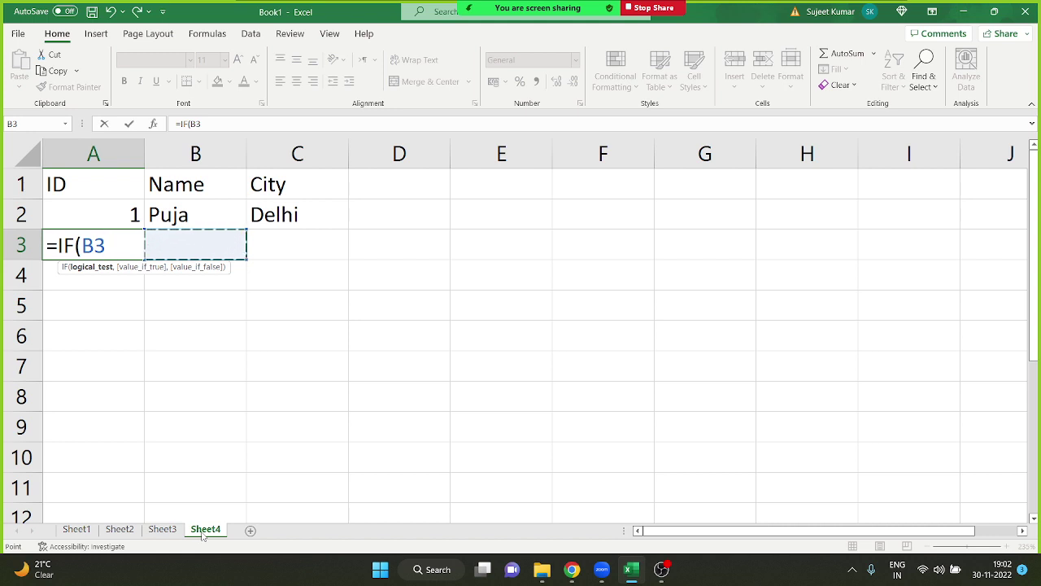
pyautogui.write('>0')
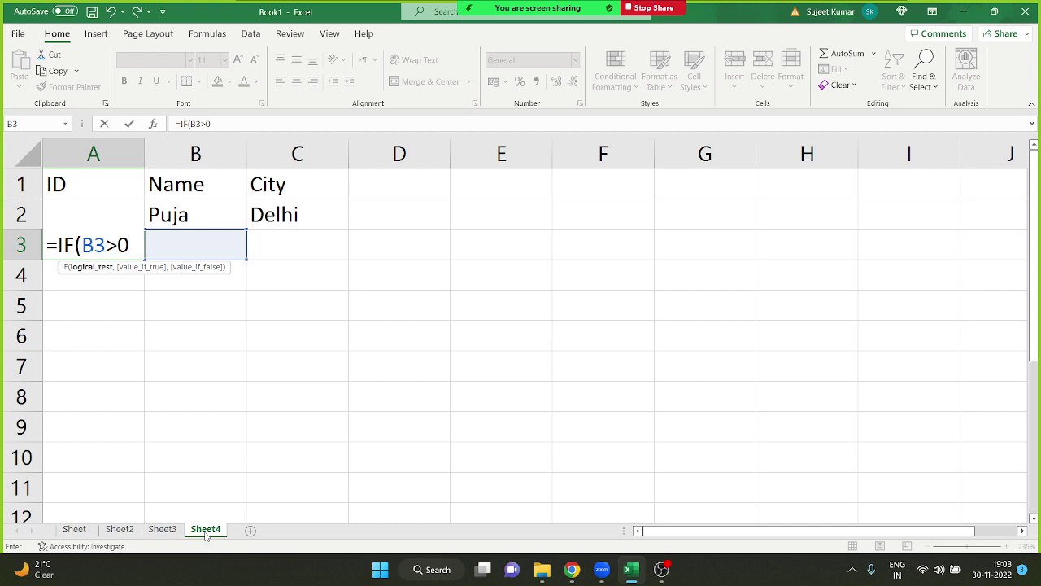
pyautogui.write(',')
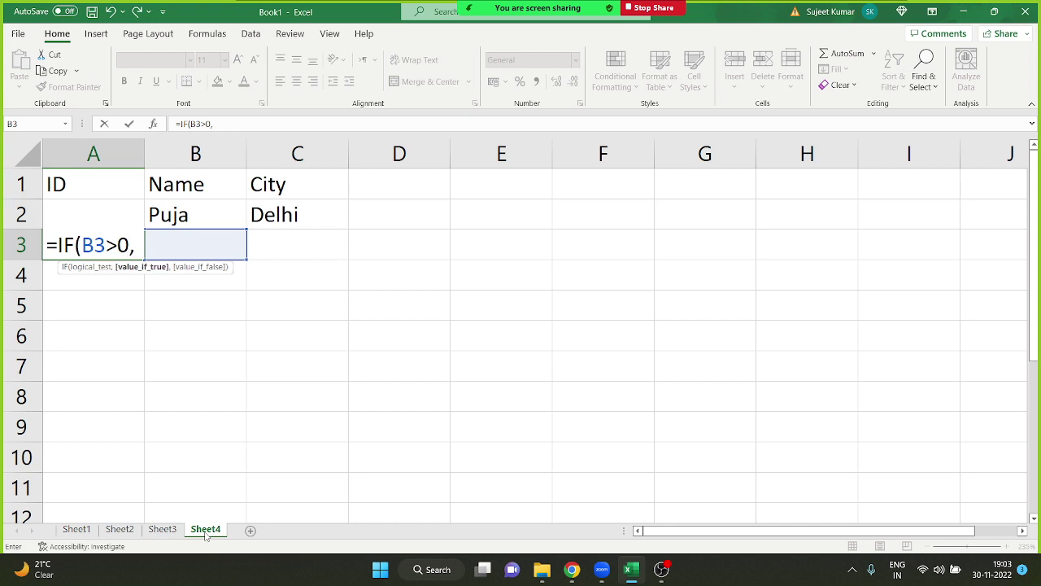
pyautogui.press('Up')
pyautogui.write('+1')
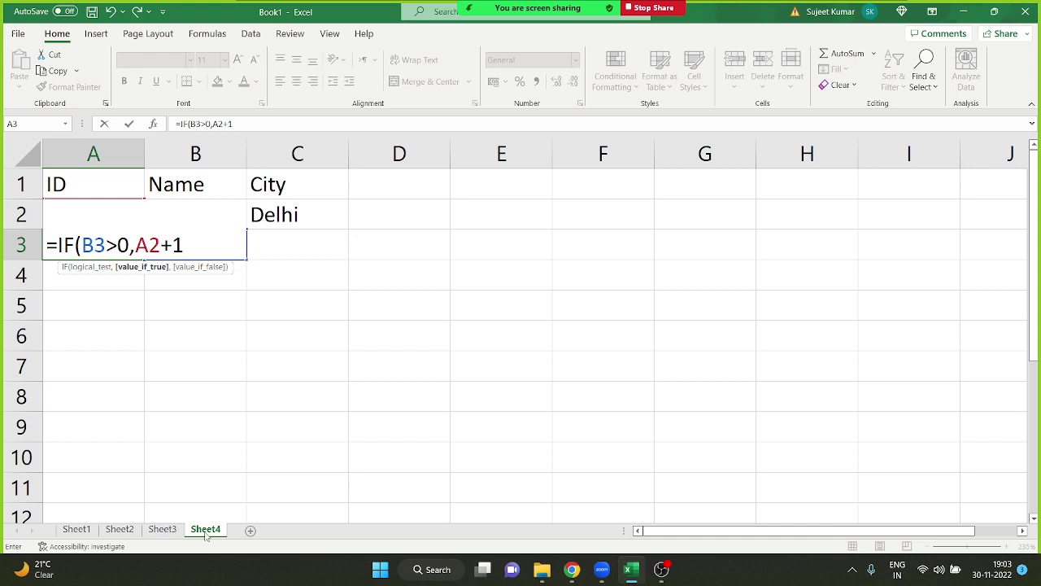
pyautogui.write(',')
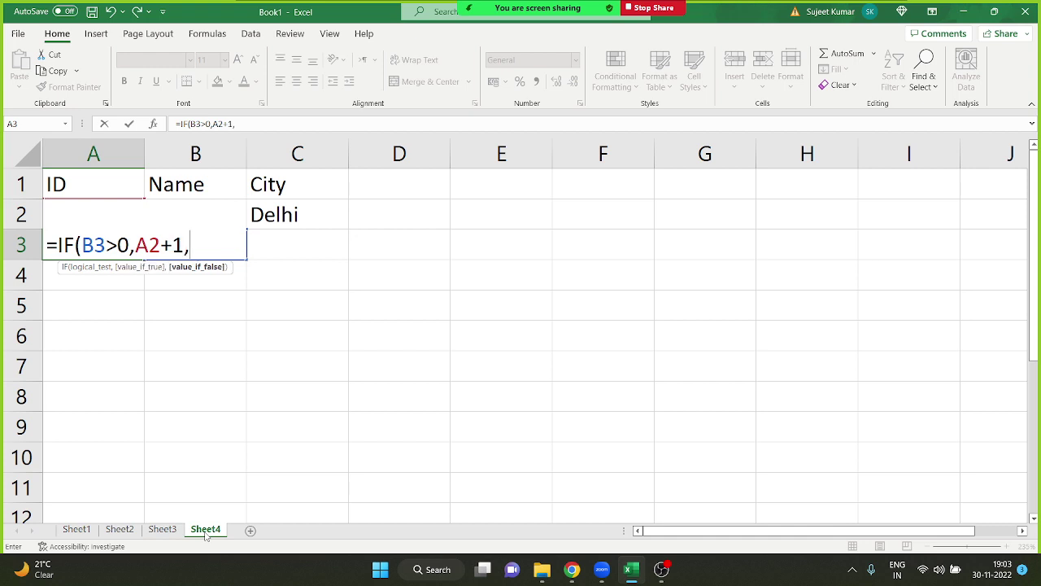
pyautogui.write('""')
# Step: Commit the ID formula in A3 and fill it down column A to row 12
pyautogui.press('Return')
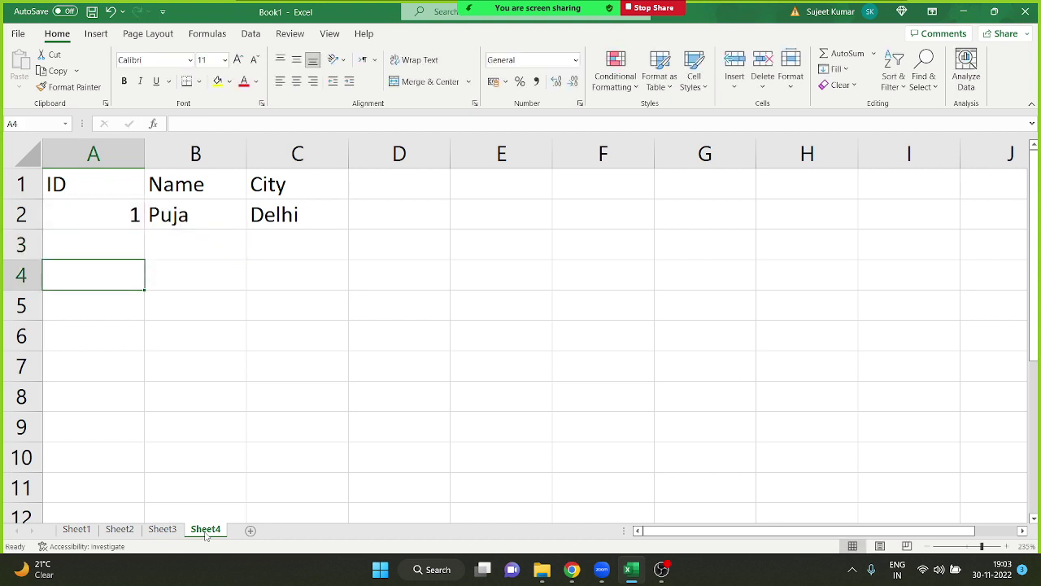
pyautogui.click(131, 242)
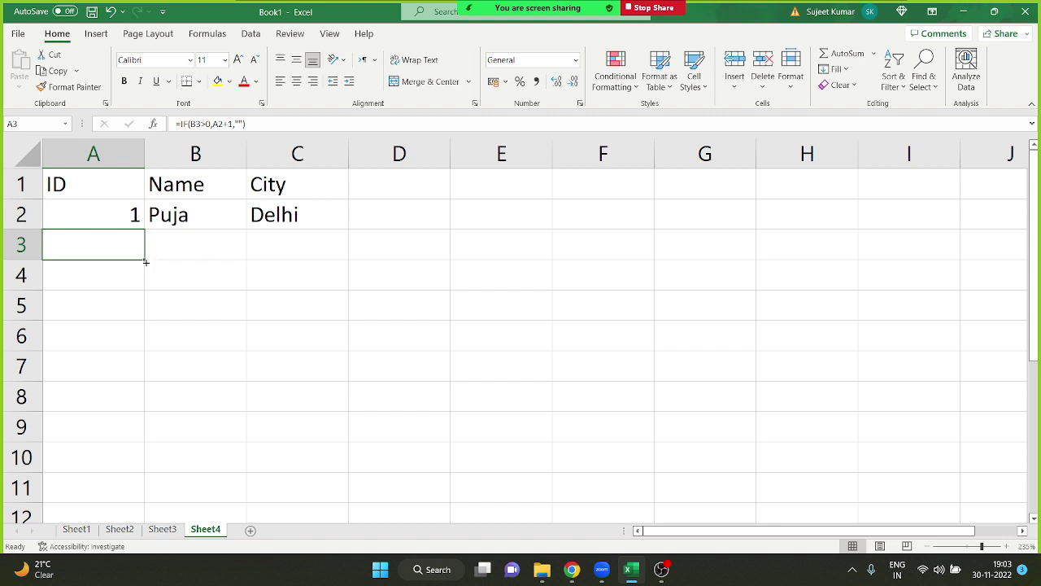
pyautogui.moveTo(146, 262); pyautogui.dragTo(153, 519)
# Step: Enter four more names in B3:B6 so column A numbers them 2 to 5
pyautogui.click(174, 235)
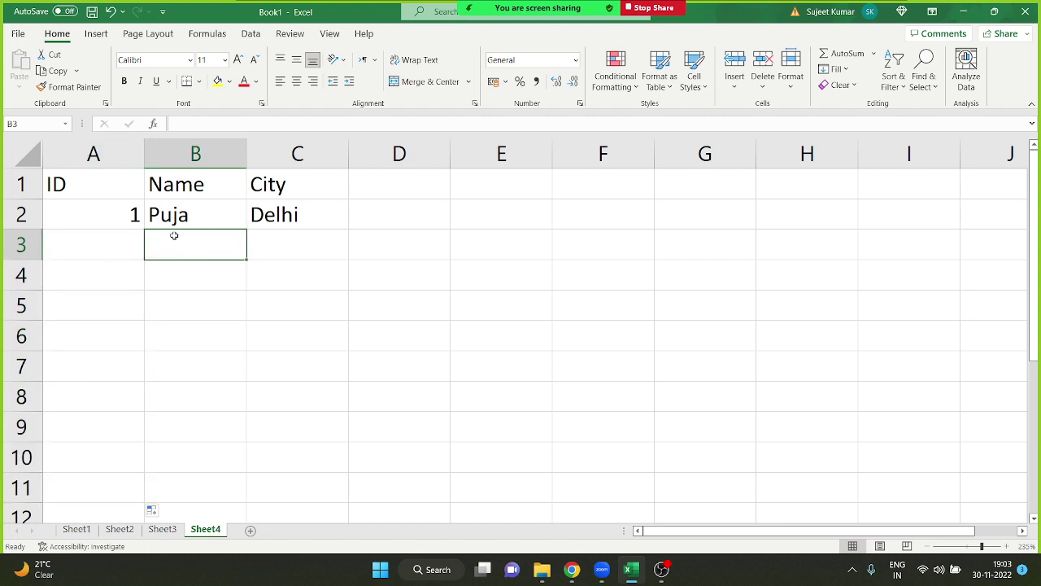
pyautogui.write('Om')
pyautogui.press('Return')
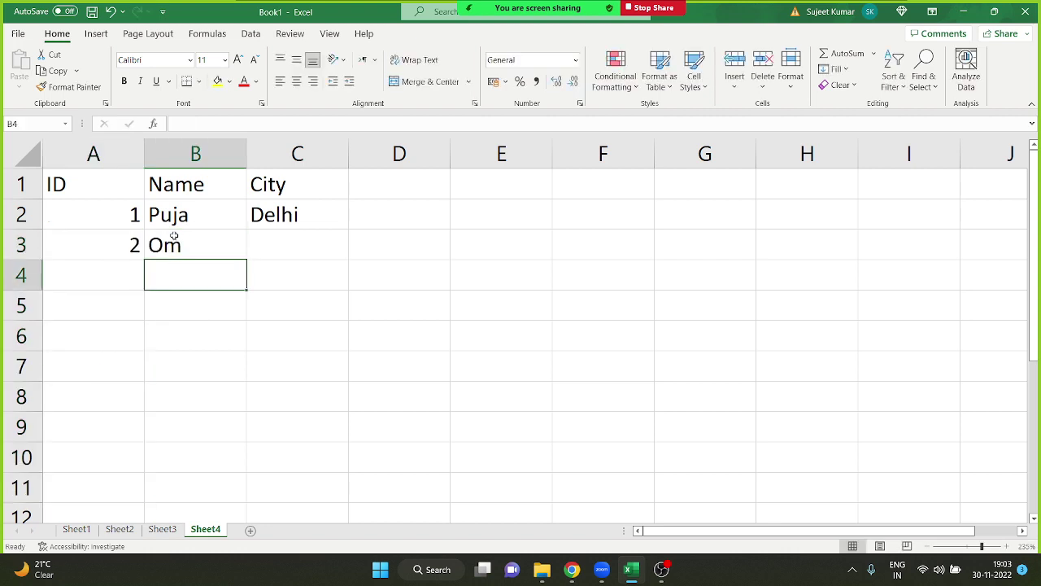
pyautogui.write('Inder')
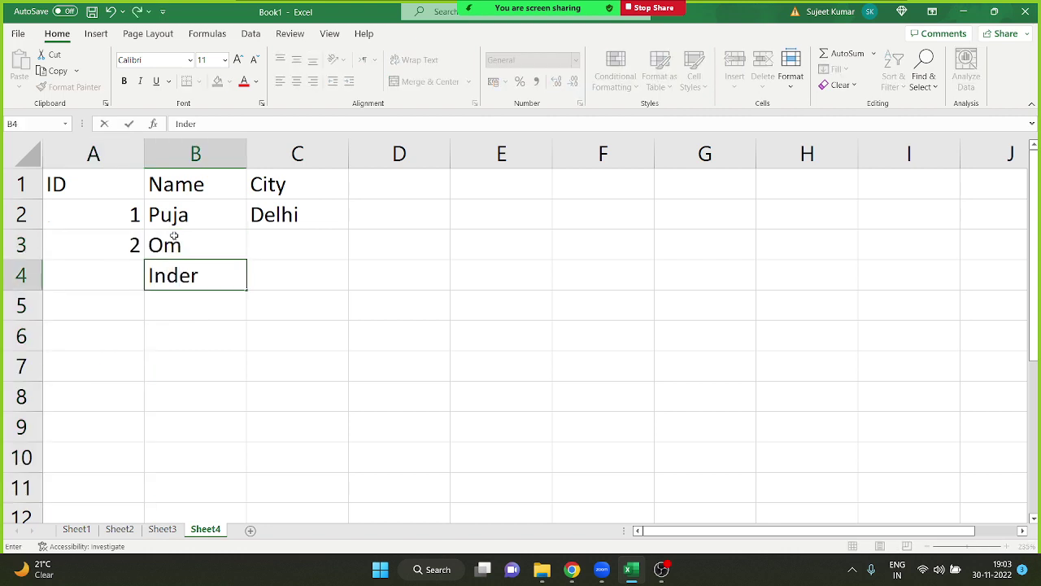
pyautogui.press('Return')
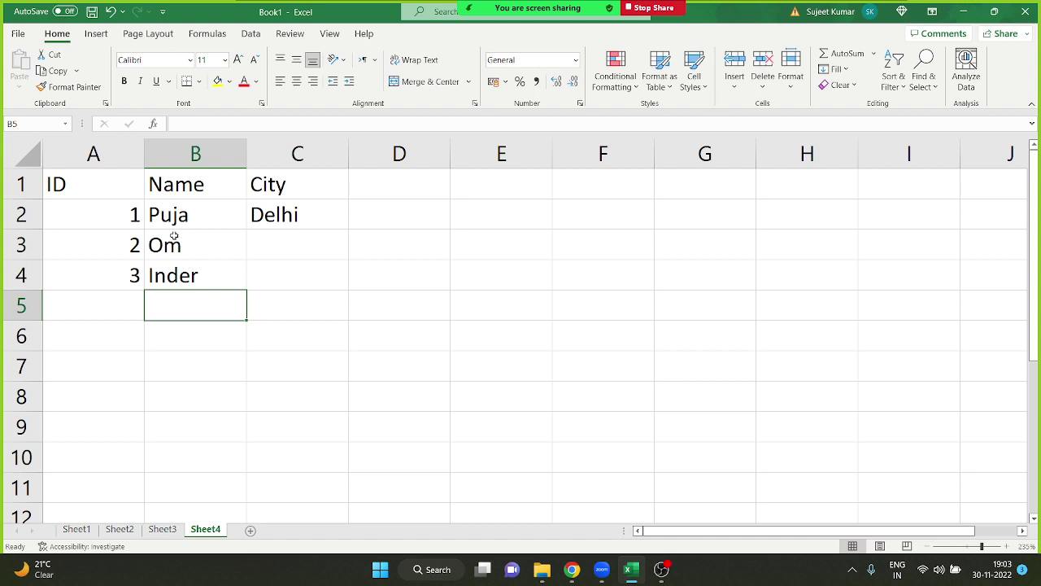
pyautogui.write('Uday')
pyautogui.press('Return')
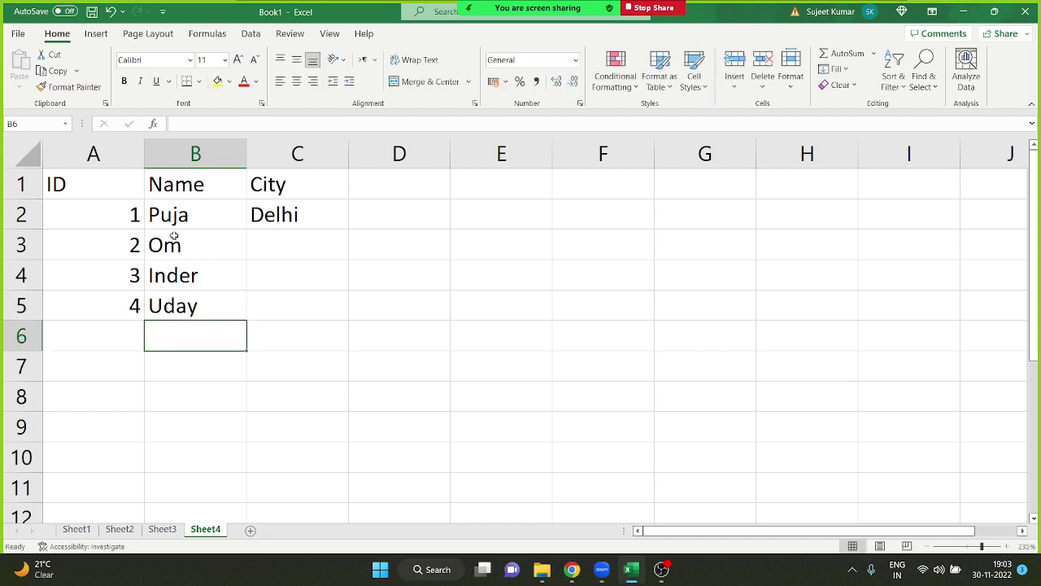
pyautogui.write('Kavita')
pyautogui.press('Return')
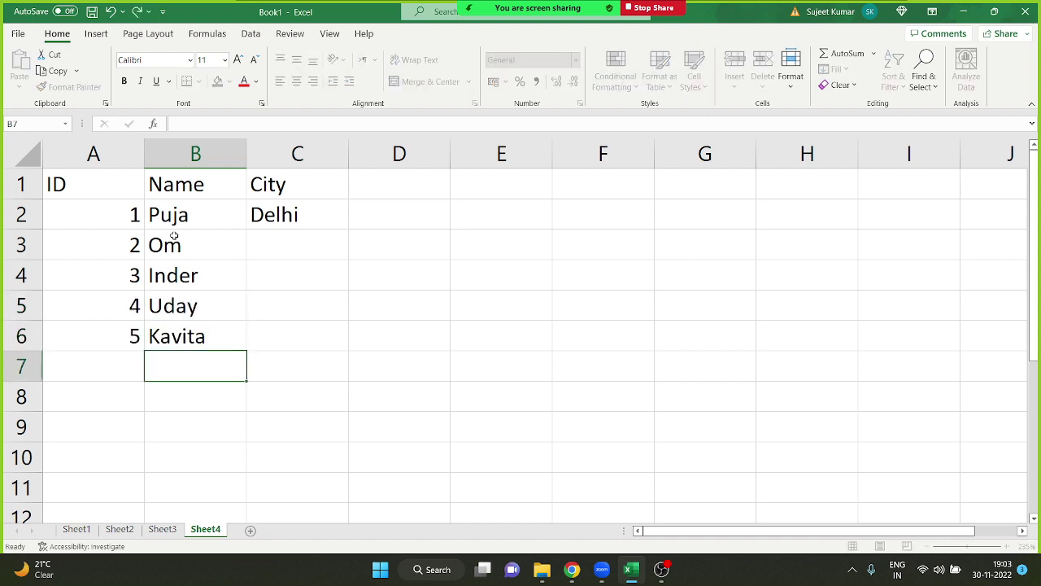
# Step: Review the ID formula in A7, leaving it unchanged
pyautogui.doubleClick(119, 358)
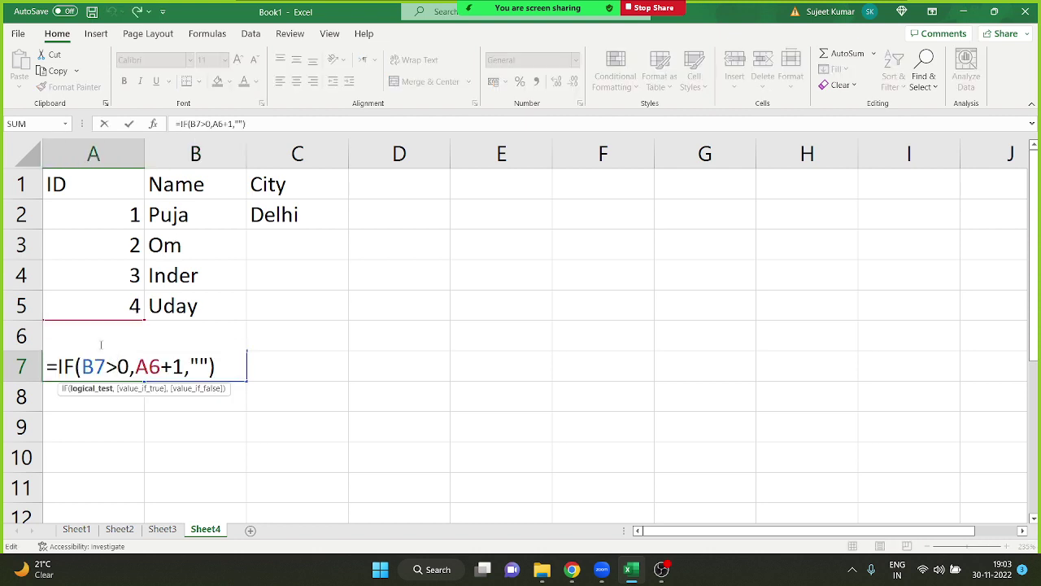
pyautogui.press('Return')
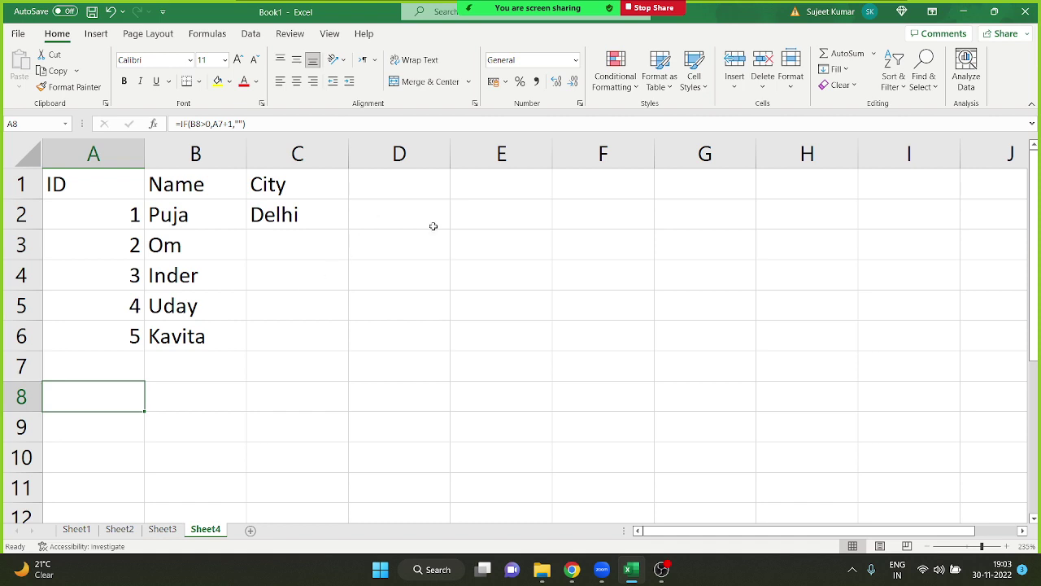
pyautogui.click(521, 192)
# Step: Enter Start 5 and End 20 across E2:H2
pyautogui.click(522, 206)
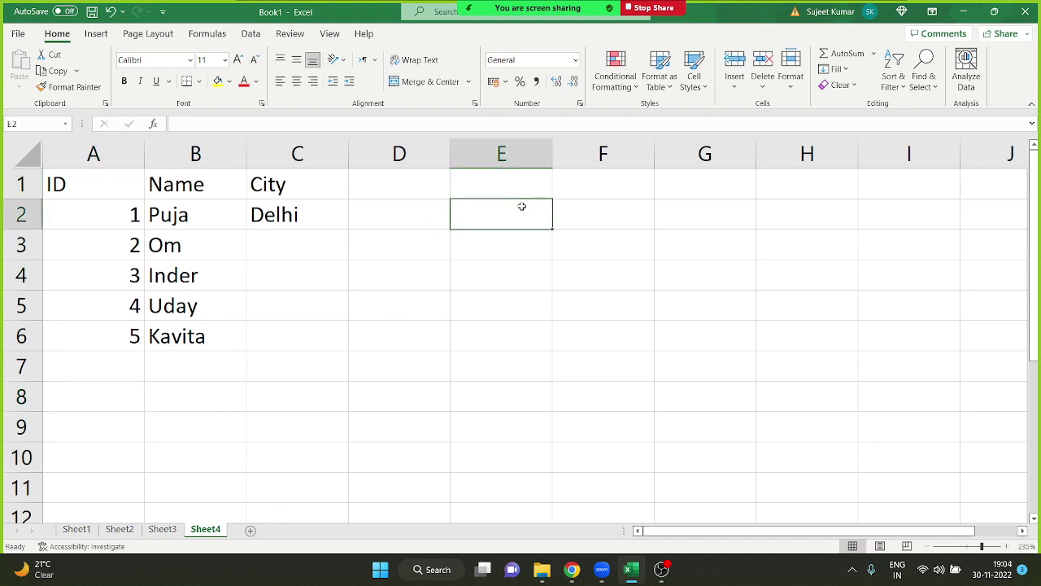
pyautogui.write('Statrt')
pyautogui.press('BackSpace')
pyautogui.press('BackSpace')
pyautogui.press('BackSpace')
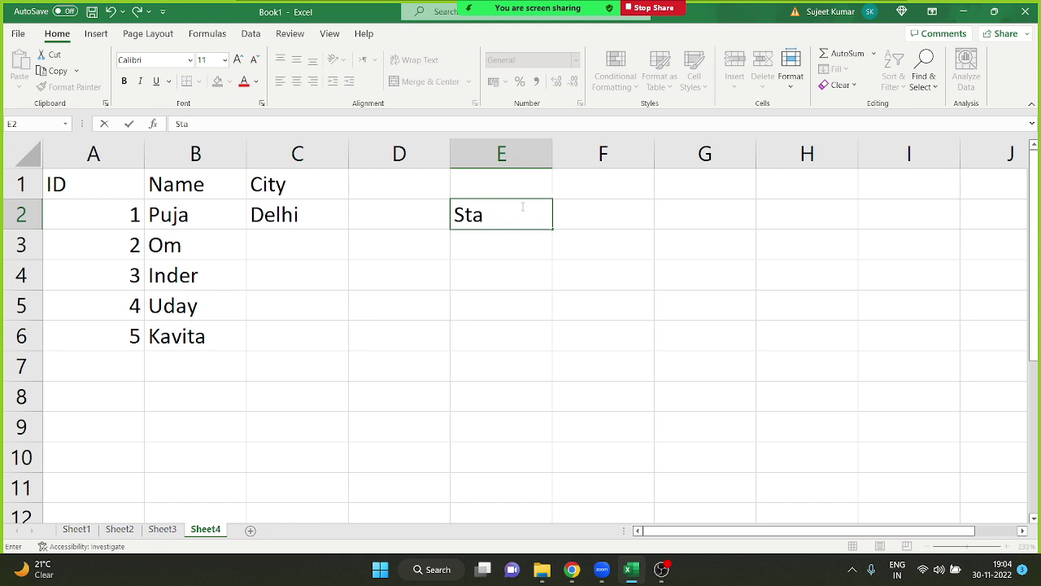
pyautogui.write('rt')
pyautogui.press('Tab')
pyautogui.press('Tab')
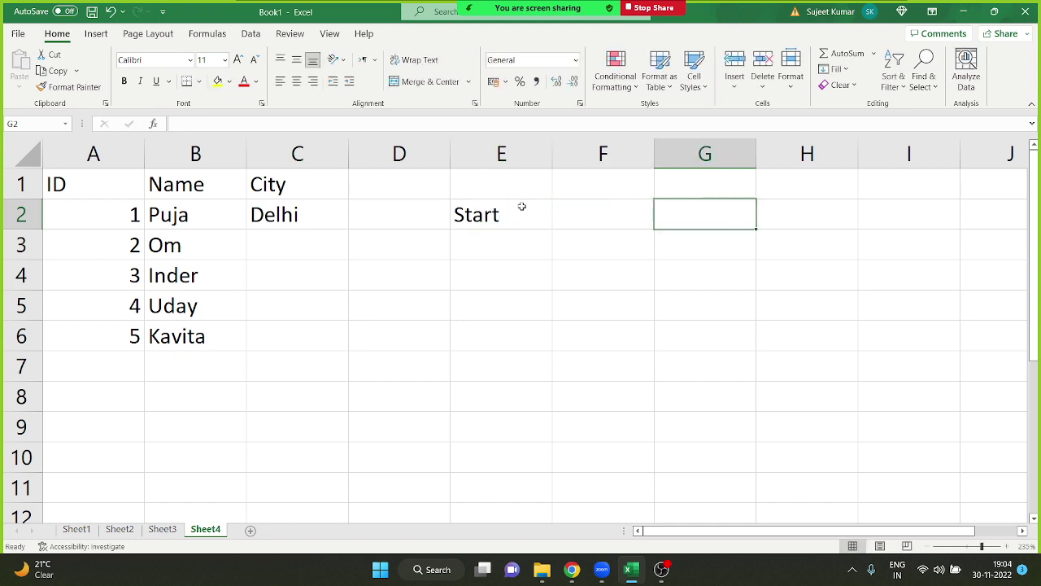
pyautogui.write('End')
pyautogui.press('Return')
pyautogui.press('Up')
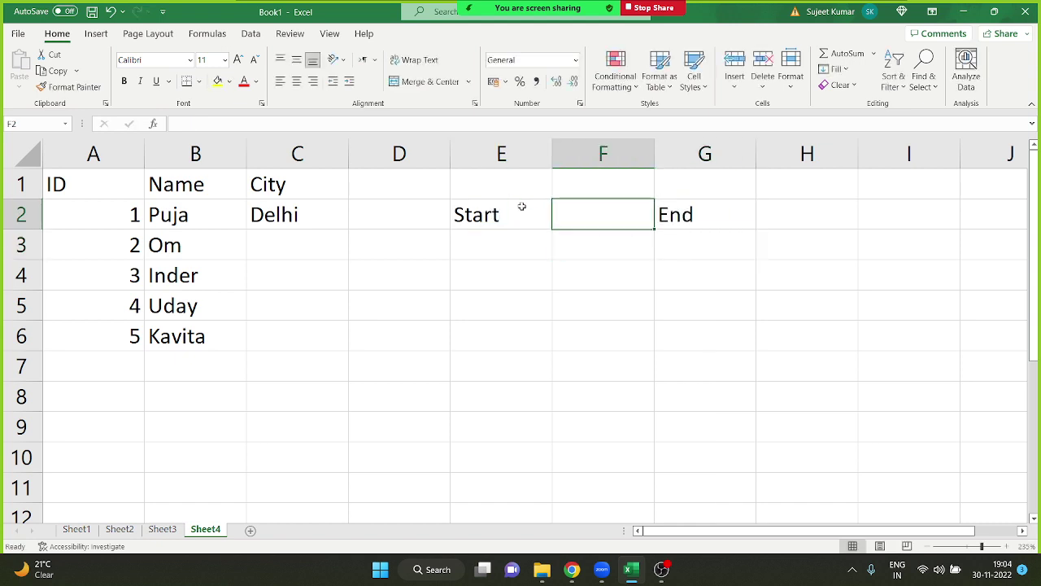
pyautogui.write('5')
pyautogui.press('Tab')
pyautogui.press('Tab')
pyautogui.write('20')
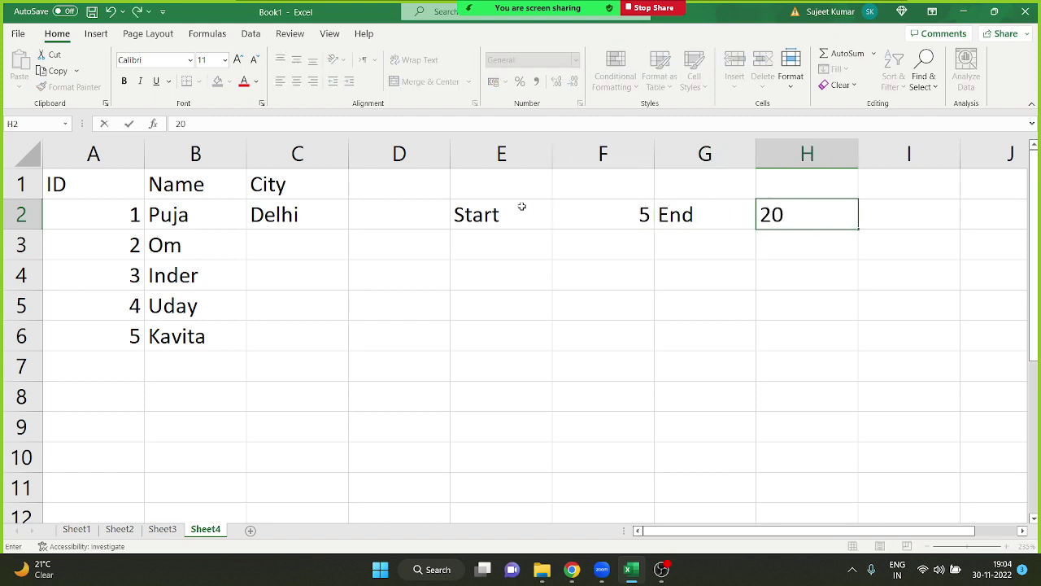
pyautogui.press('Return')
# Step: Add the heading Sr in E4
pyautogui.press('Left')
pyautogui.press('Left')
pyautogui.press('Down')
pyautogui.write('S')
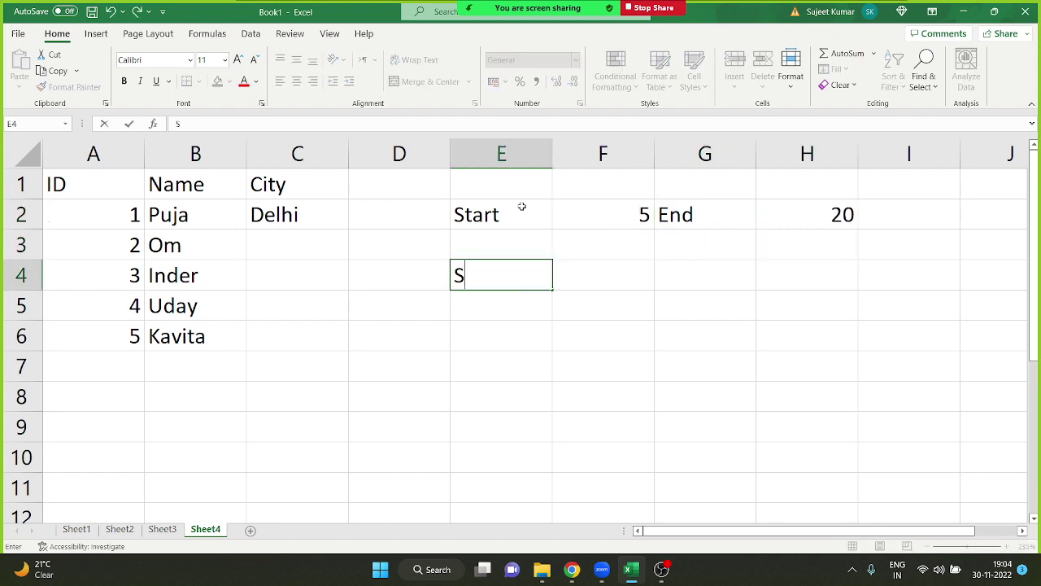
pyautogui.write('r')
pyautogui.press('Return')
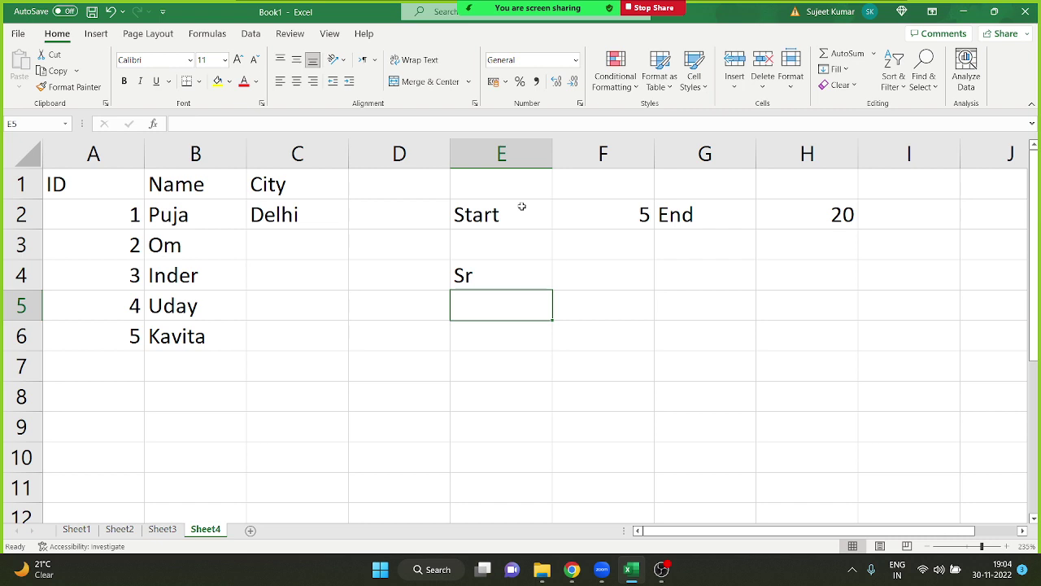
# Step: Link E5 to the Start value with =F2
pyautogui.write('=')
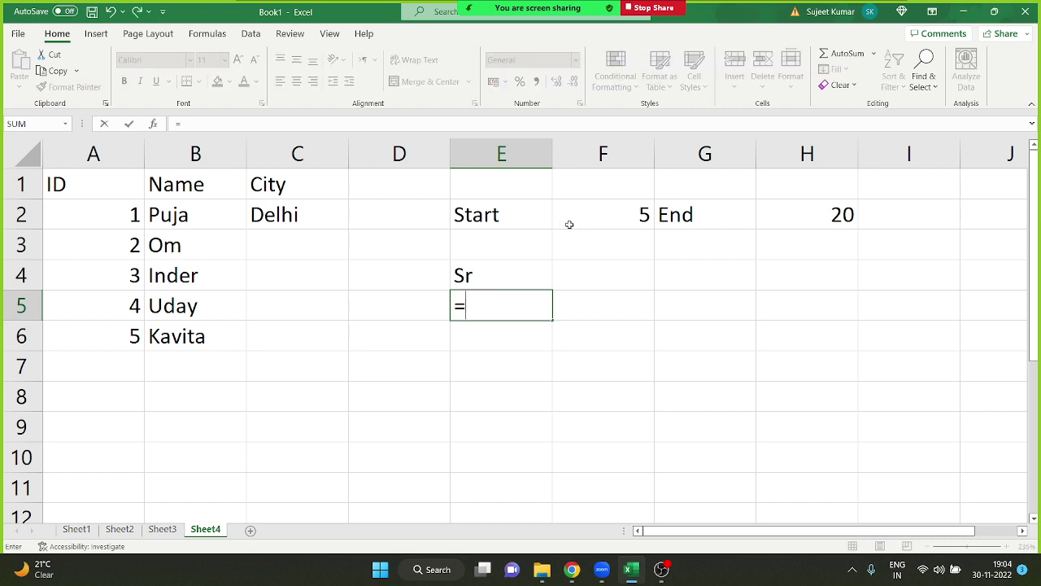
pyautogui.click(587, 217)
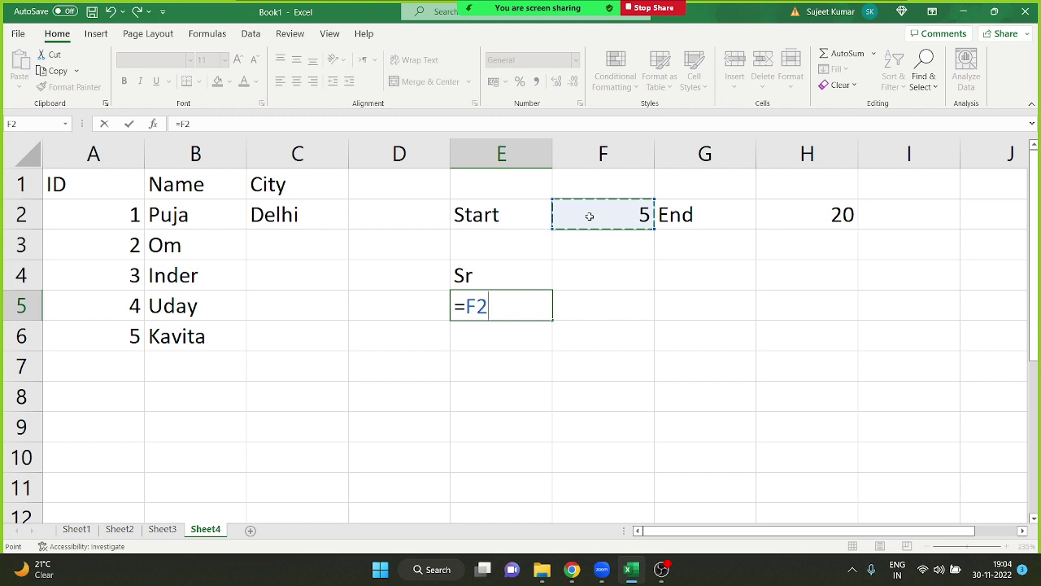
pyautogui.press('Return')
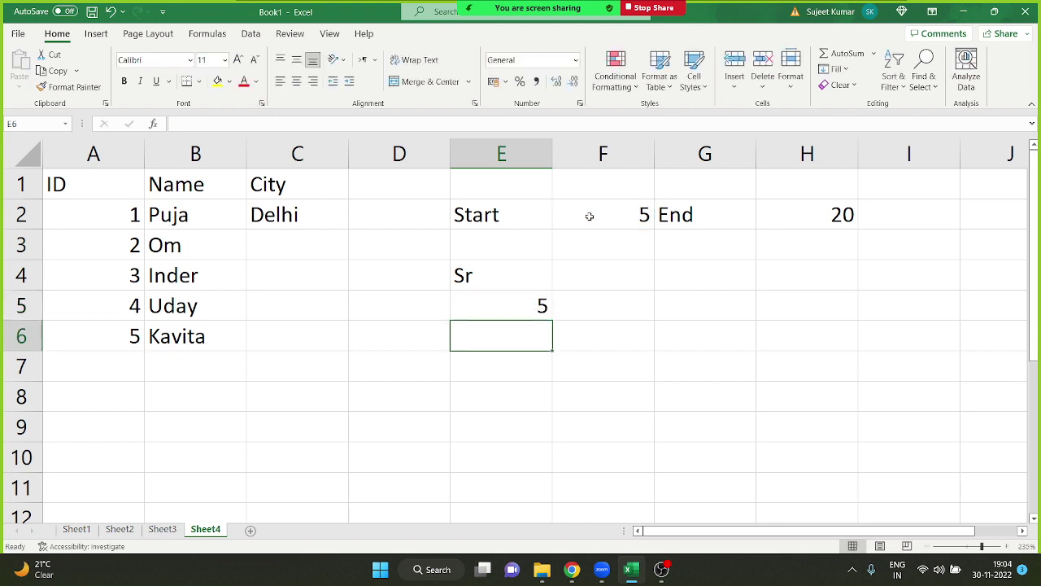
# Step: Enter =IF(E5+1>H2,"",E5+1) in E6 and reopen it to review
pyautogui.write('=if')
pyautogui.press('Tab')
pyautogui.press('Up')
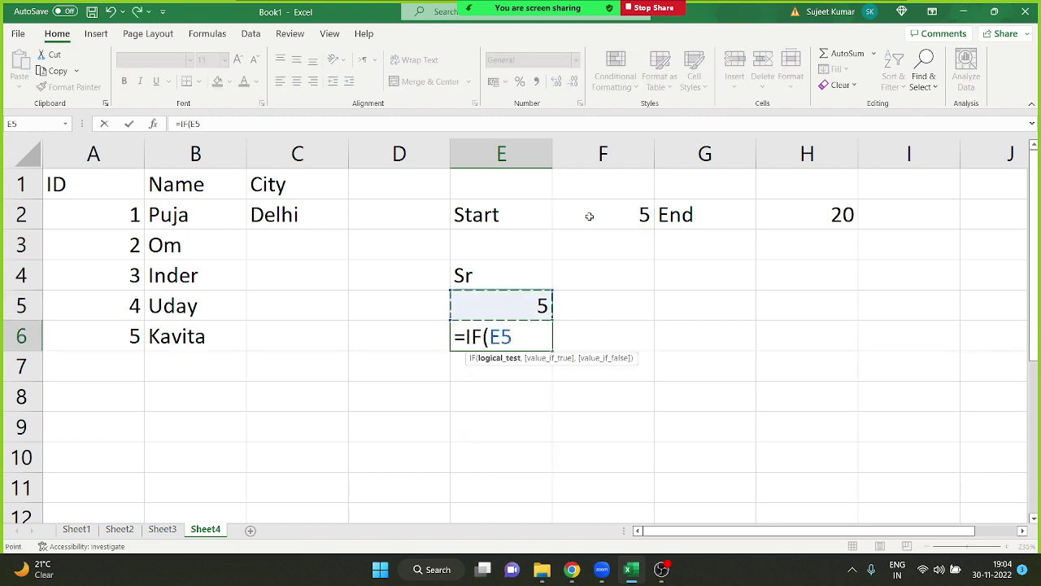
pyautogui.write('+')
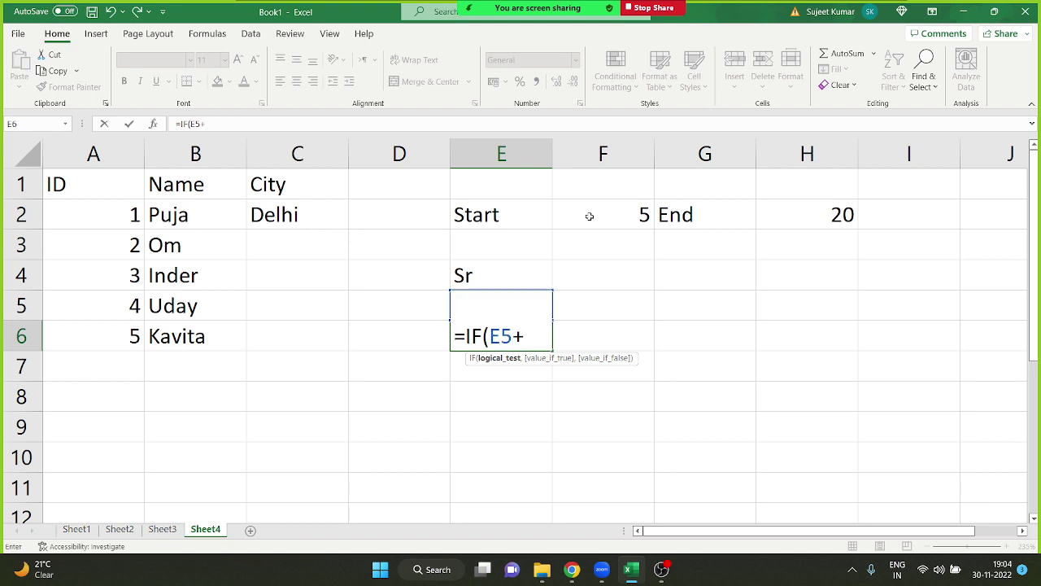
pyautogui.write('1')
pyautogui.write('>')
pyautogui.click(833, 221)
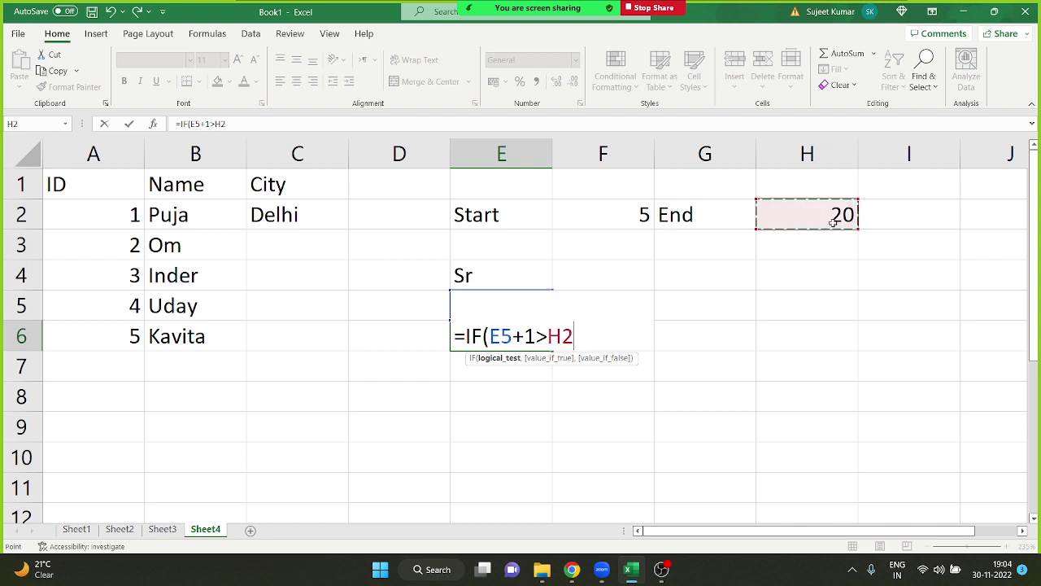
pyautogui.write(',')
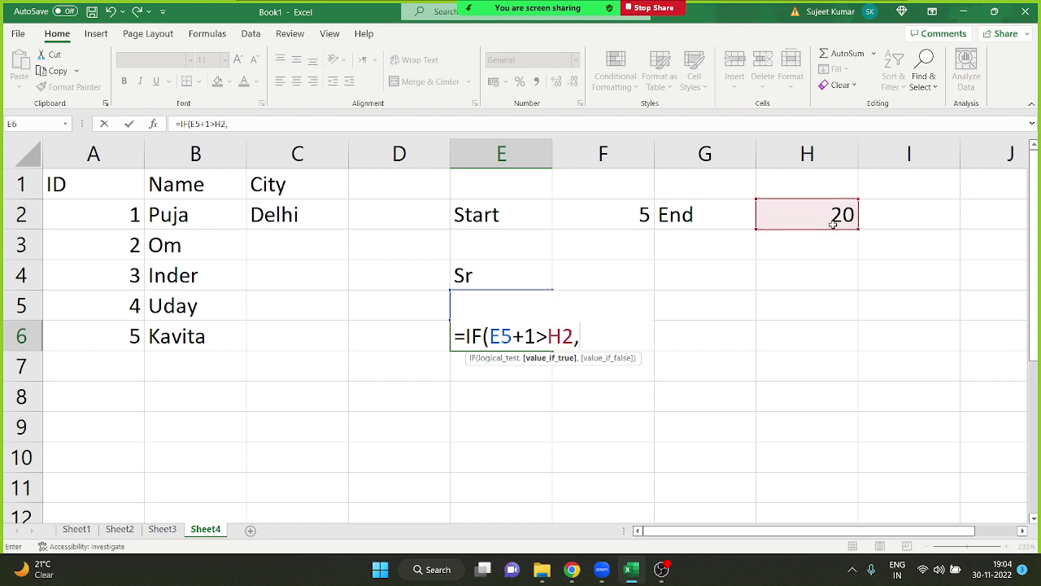
pyautogui.write('"",E5')
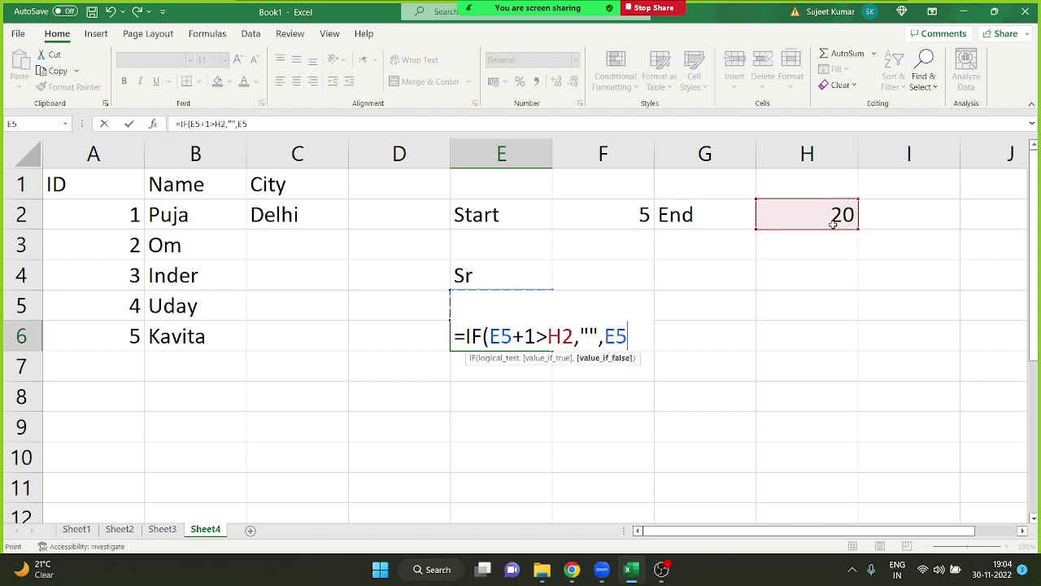
pyautogui.write('+1')
pyautogui.press('Return')
pyautogui.press('Up')
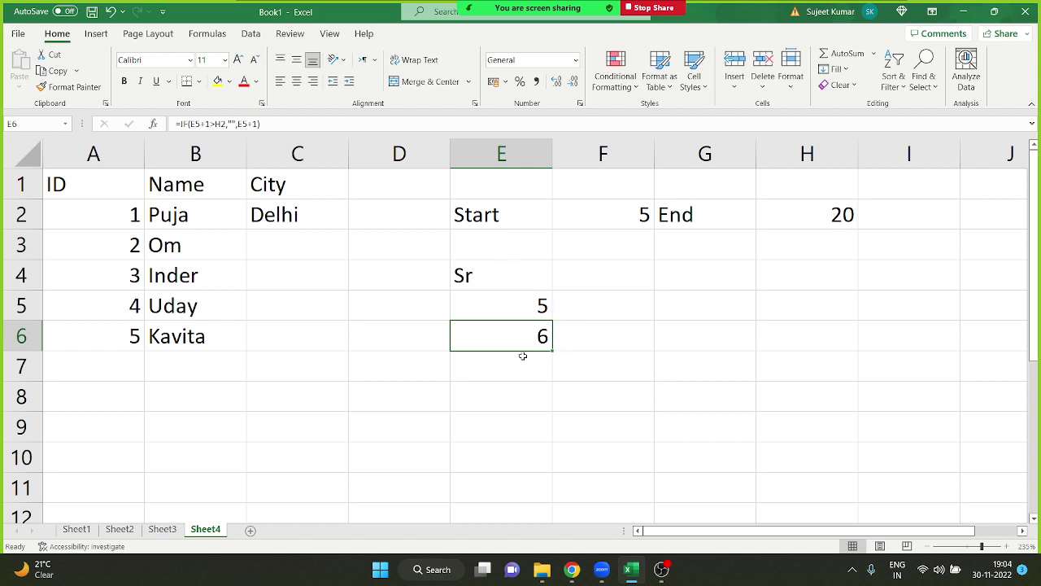
pyautogui.doubleClick(474, 326)
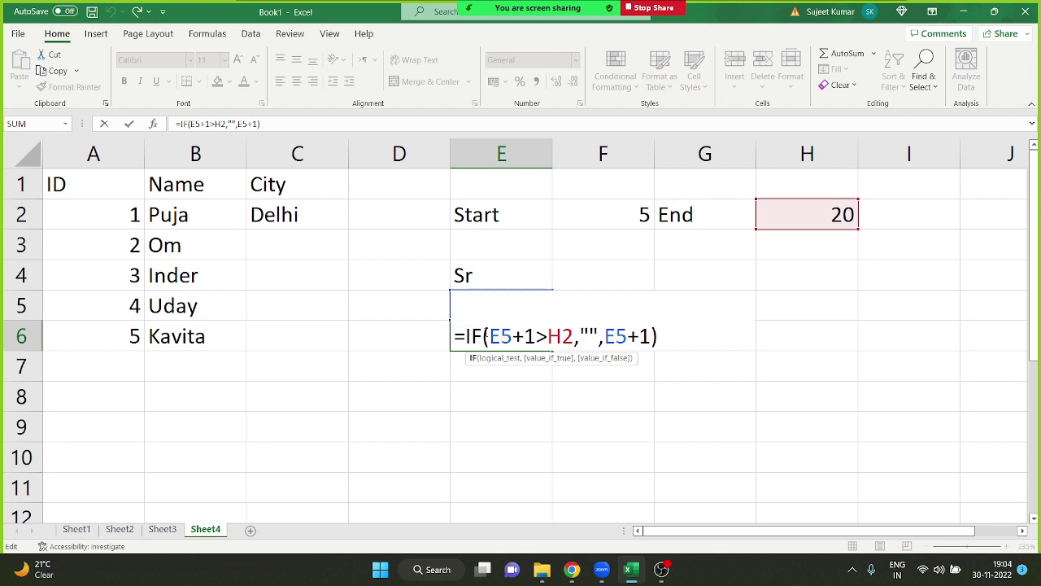
# Step: Scroll around the sheet, reopening E6's formula and closing it unchanged several times
pyautogui.press('Escape')
pyautogui.keyDown('ctrl'); pyautogui.scroll(-3, 483, 331); pyautogui.keyUp('ctrl')
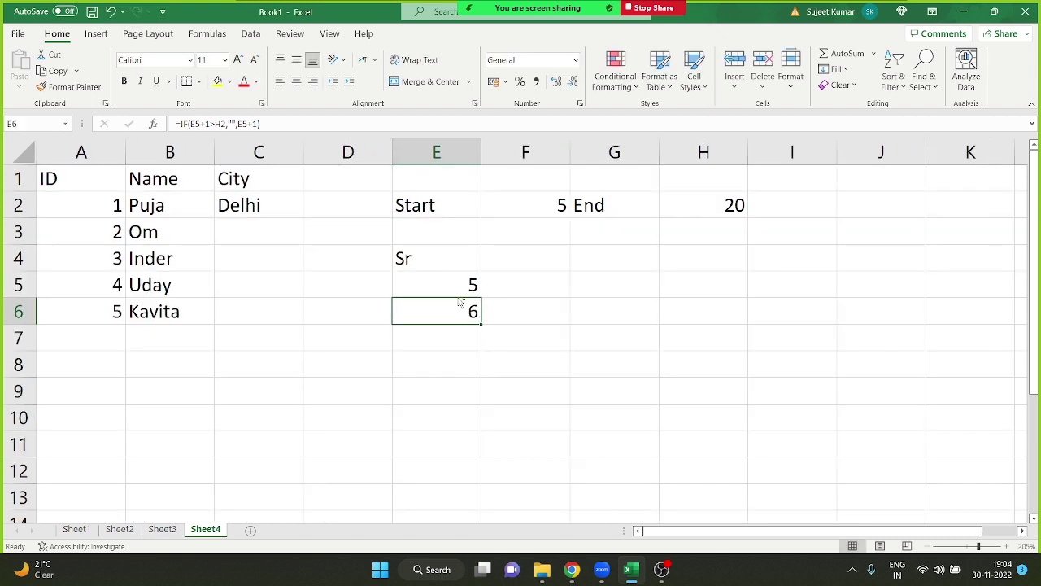
pyautogui.doubleClick(462, 309)
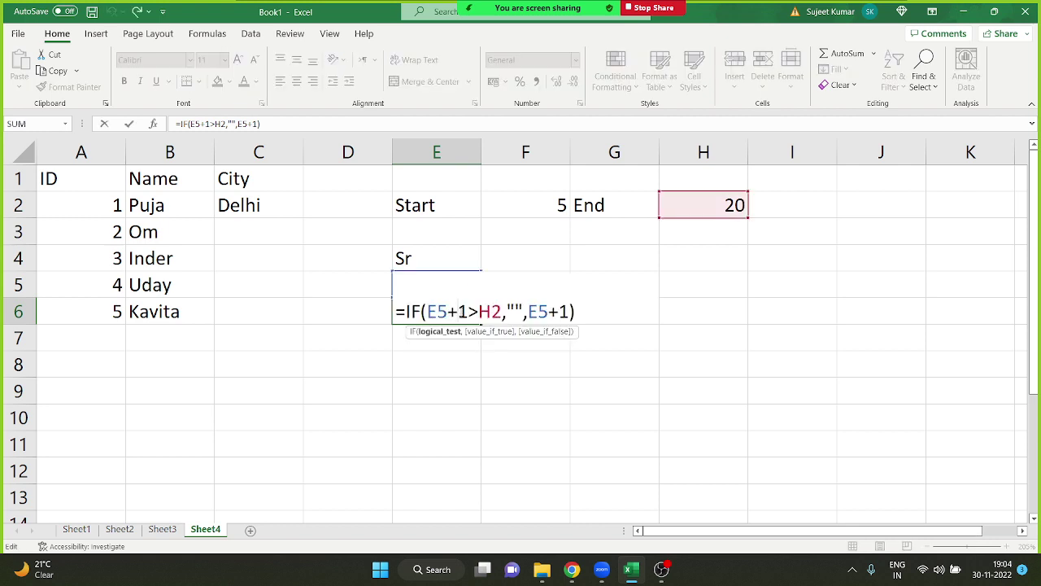
pyautogui.press('Escape')
pyautogui.keyDown('ctrl'); pyautogui.scroll(-3, 459, 315); pyautogui.keyUp('ctrl')
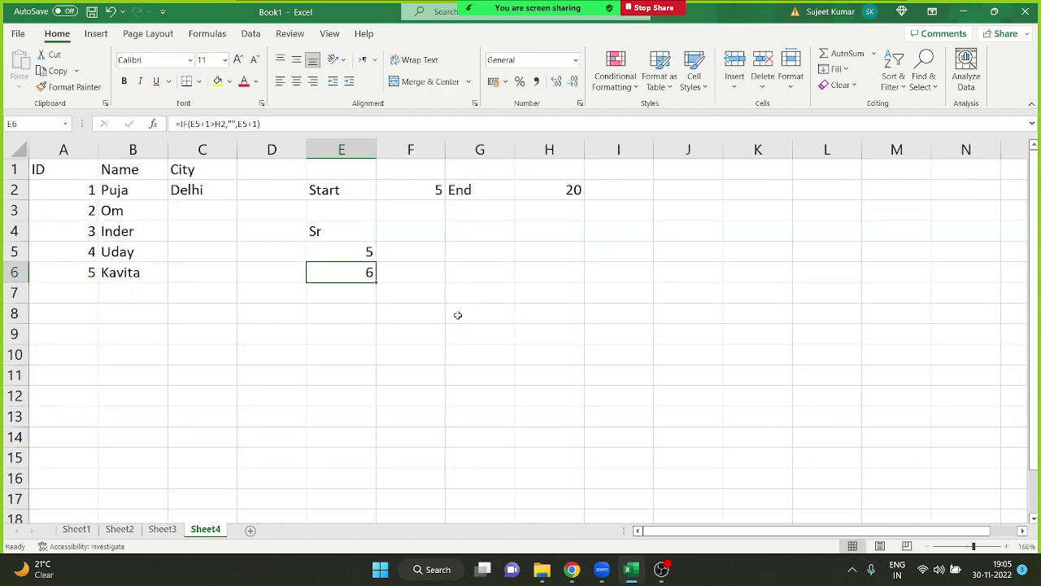
pyautogui.doubleClick(367, 273)
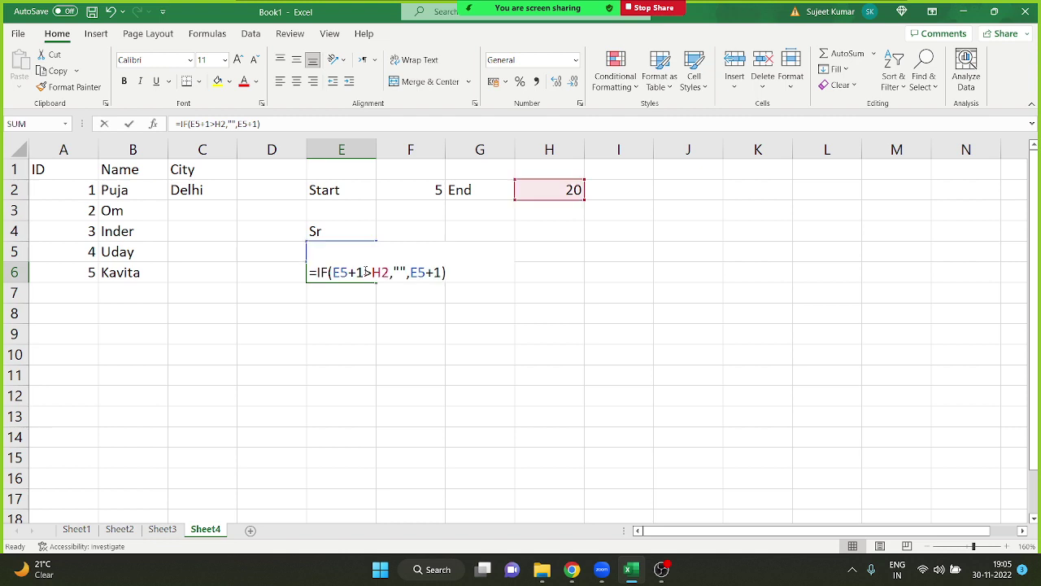
pyautogui.press('Escape')
pyautogui.scroll(-2, 364, 272)
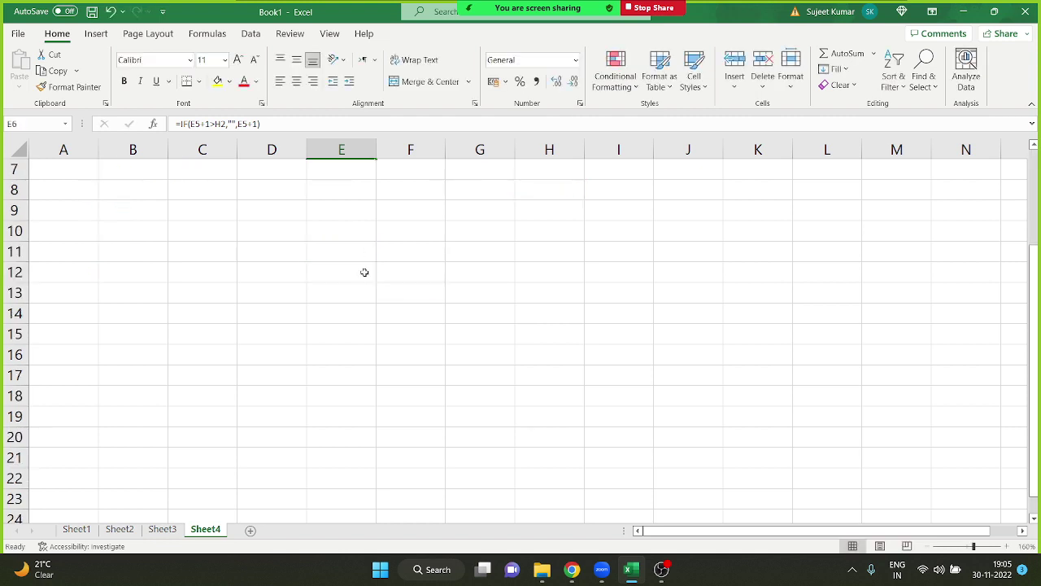
pyautogui.scroll(1, 364, 273)
pyautogui.keyDown('ctrl'); pyautogui.scroll(-1, 365, 273); pyautogui.keyUp('ctrl')
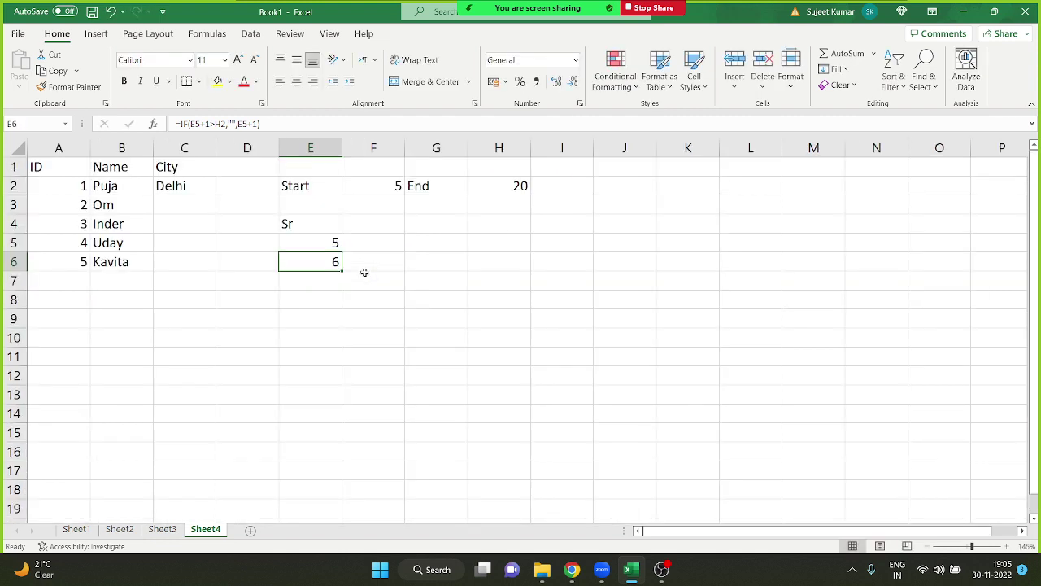
pyautogui.keyDown('ctrl'); pyautogui.scroll(-1, 365, 272); pyautogui.keyUp('ctrl')
pyautogui.keyDown('ctrl'); pyautogui.scroll(-1, 365, 273); pyautogui.keyUp('ctrl')
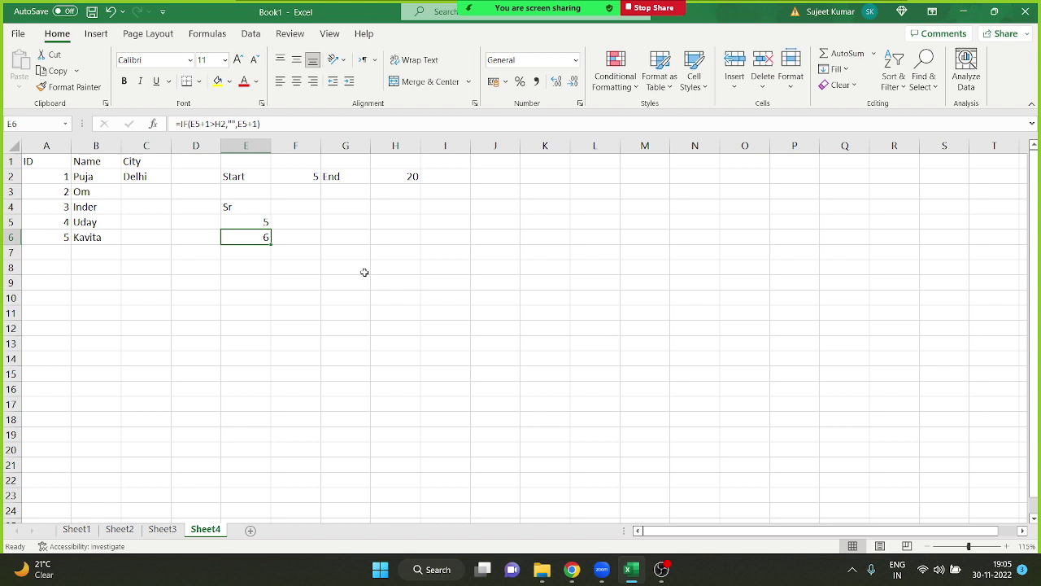
# Step: Open E6's formula and highlight its H2 reference and empty-text argument
pyautogui.doubleClick(250, 237)
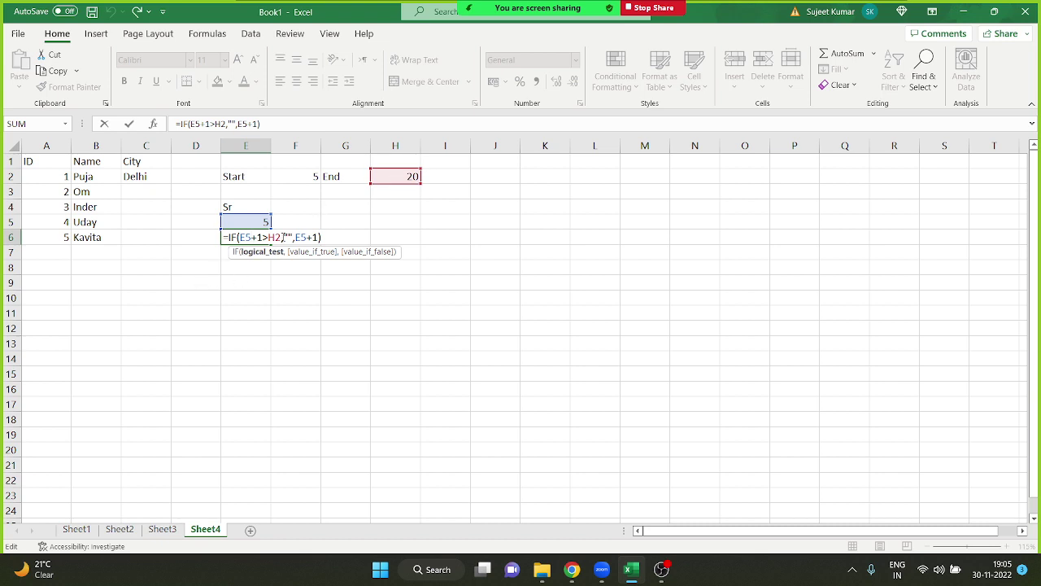
pyautogui.doubleClick(281, 237)
pyautogui.doubleClick(288, 237)
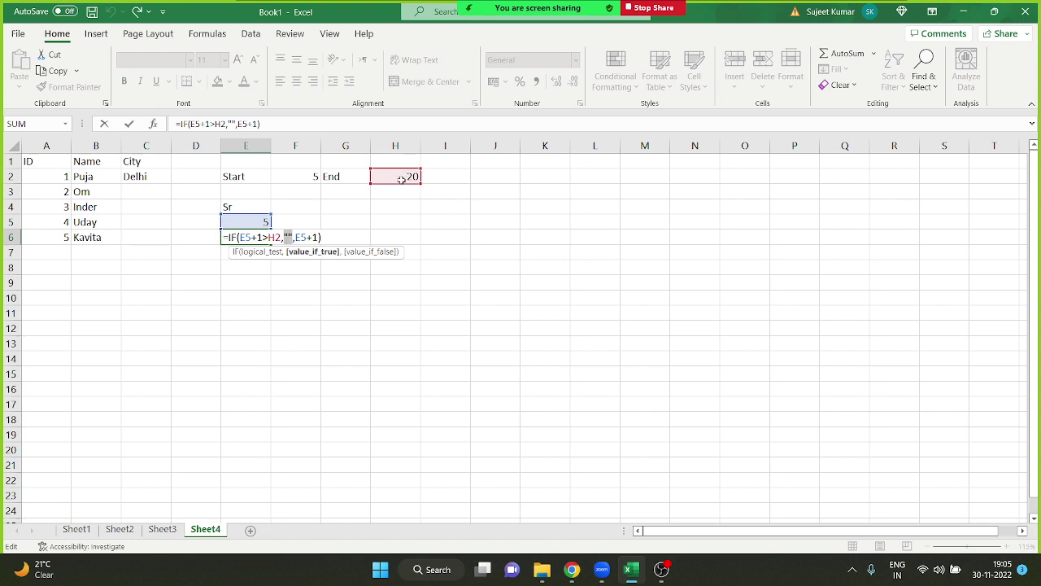
# Step: Make the H2 reference in E6's formula absolute as $H$2
pyautogui.click(270, 236)
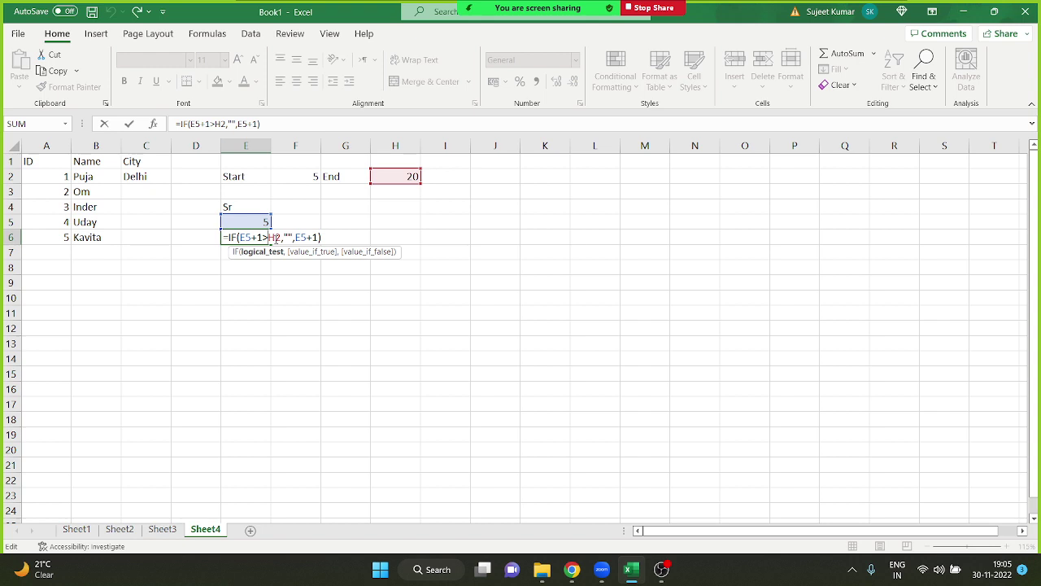
pyautogui.press('F4')
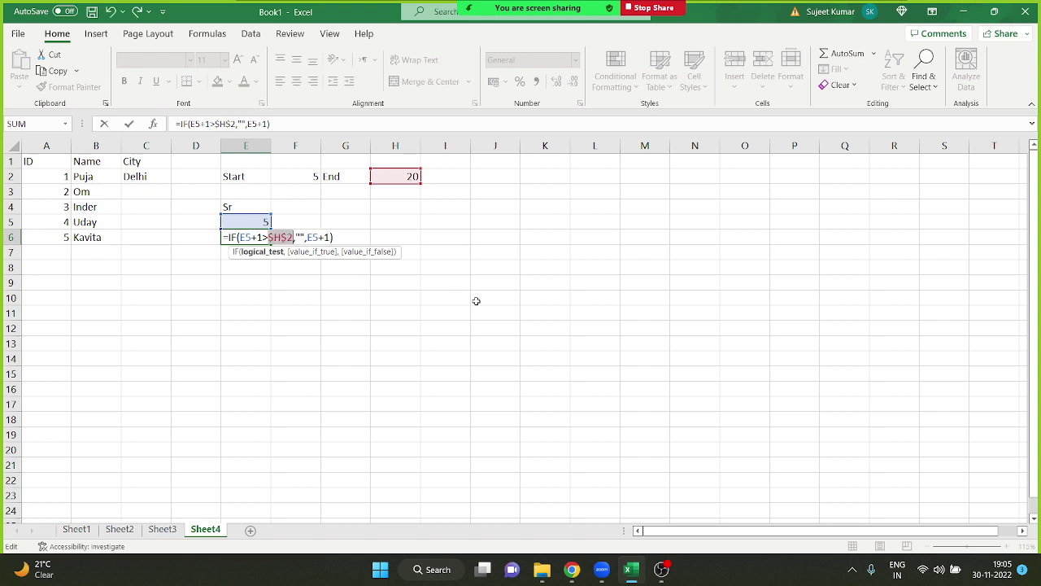
pyautogui.press('Return')
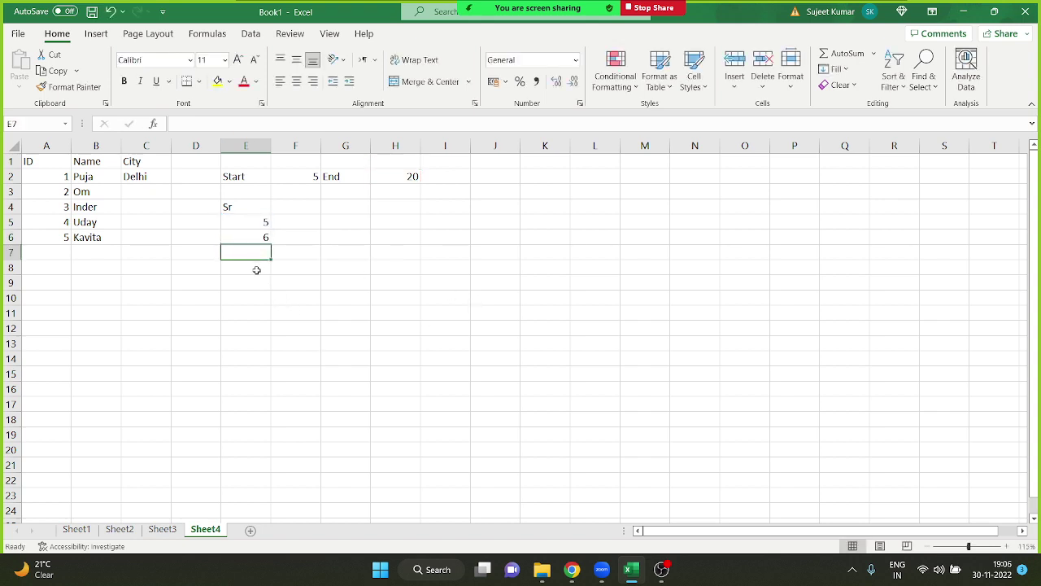
# Step: Fill E6's formula down column E, producing 6 to 20, a blank, then #VALUE! errors
pyautogui.click(266, 242)
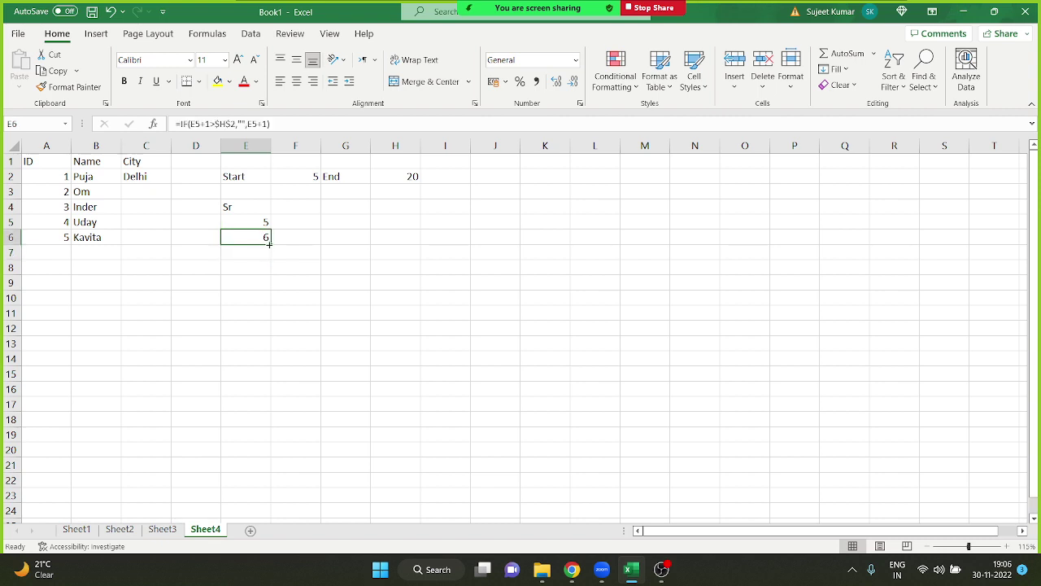
pyautogui.moveTo(267, 246); pyautogui.dragTo(276, 583)
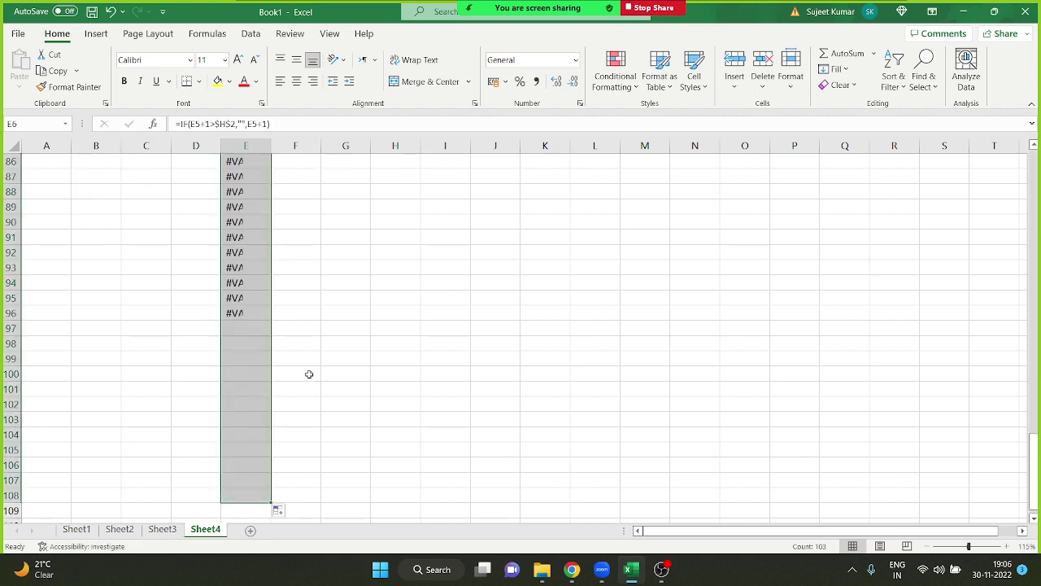
pyautogui.scroll(7, 327, 317)
pyautogui.scroll(3, 327, 316)
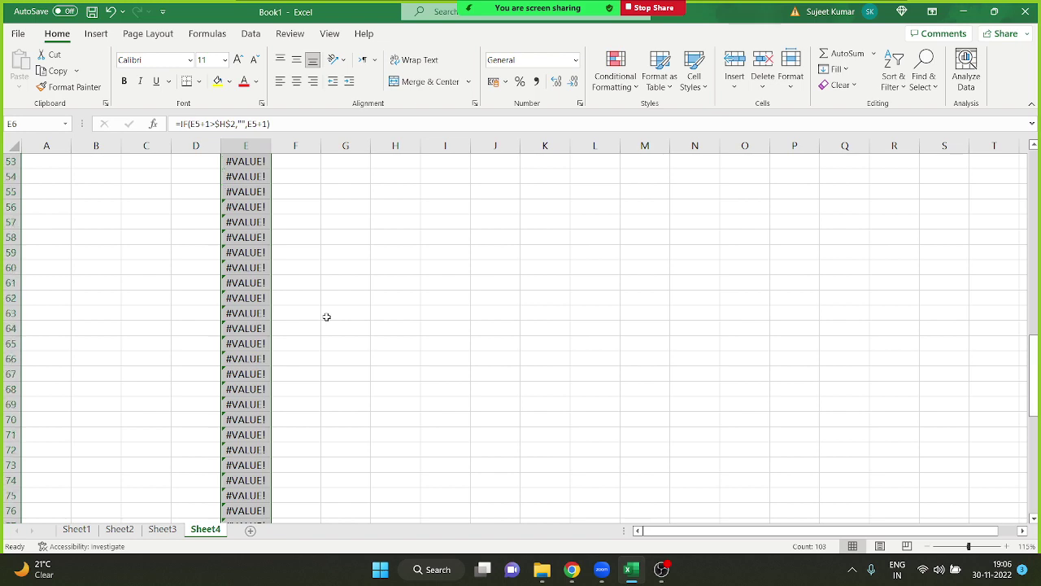
pyautogui.scroll(3, 326, 317)
pyautogui.scroll(4, 326, 317)
pyautogui.scroll(5, 326, 316)
pyautogui.scroll(2, 326, 316)
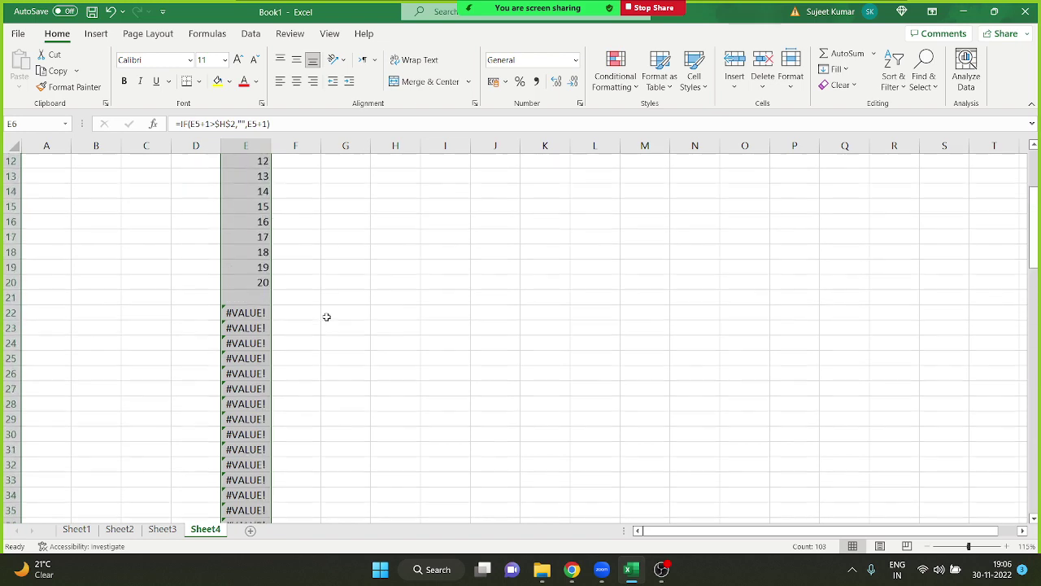
pyautogui.scroll(1, 326, 316)
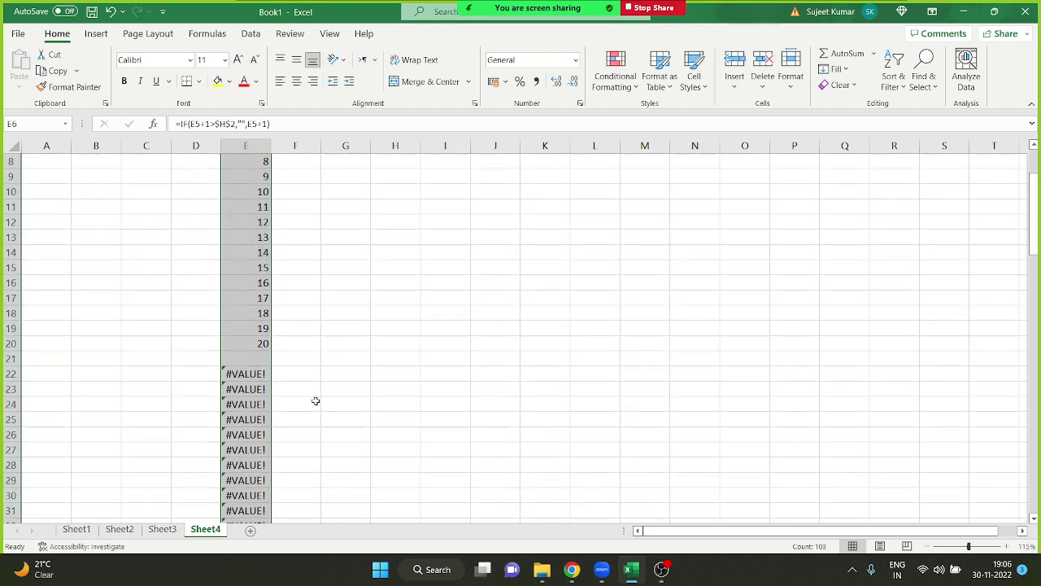
pyautogui.click(248, 379)
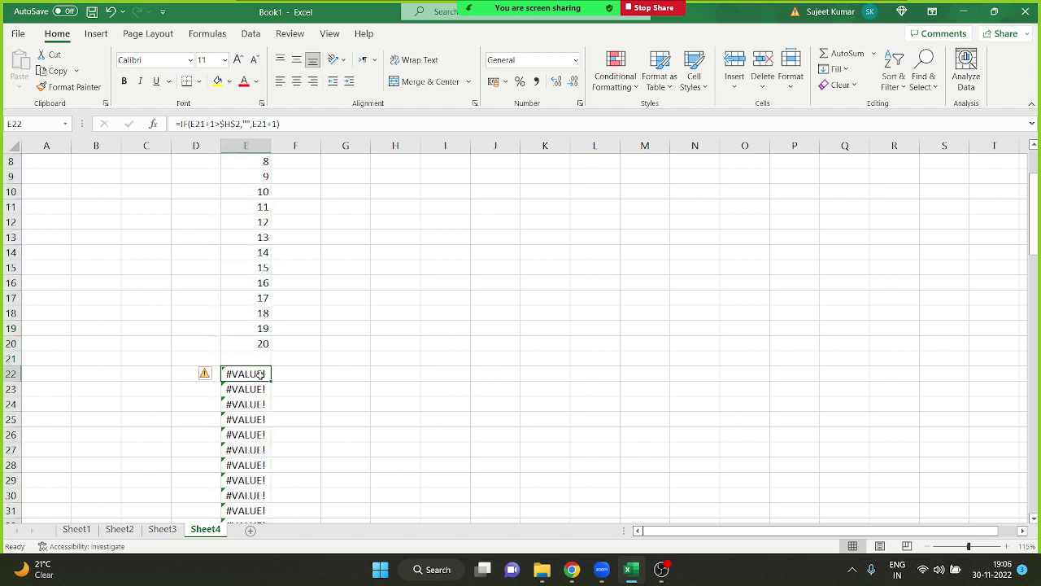
pyautogui.doubleClick(262, 375)
pyautogui.click(306, 373)
pyautogui.doubleClick(306, 373)
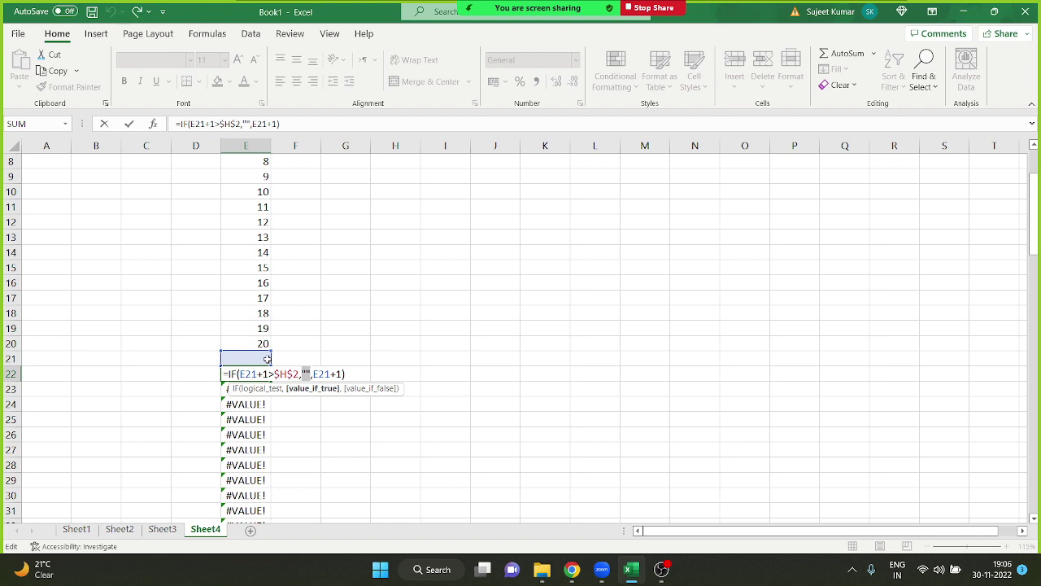
pyautogui.moveTo(271, 374); pyautogui.dragTo(246, 373)
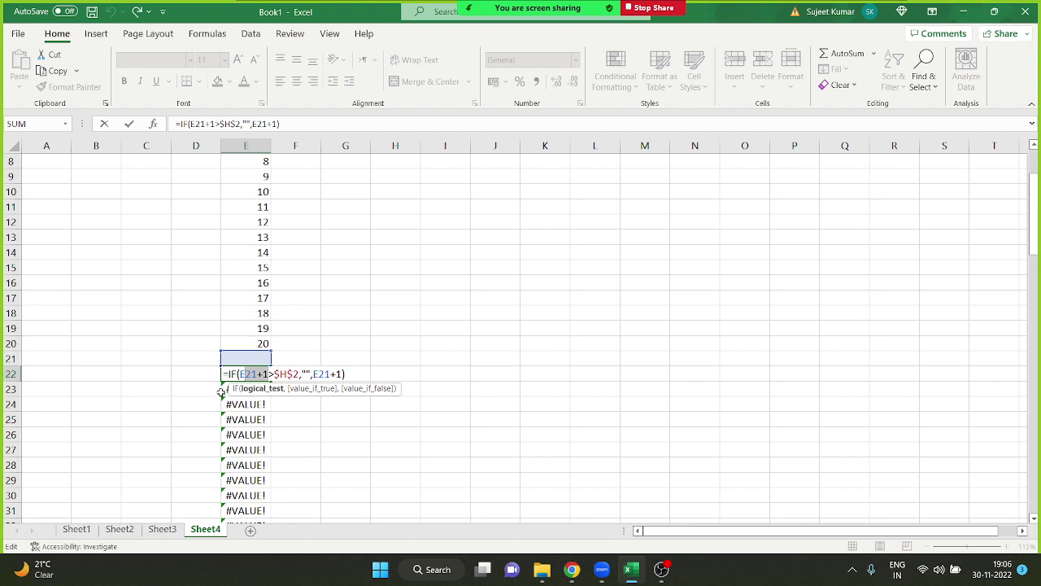
pyautogui.press('Escape')
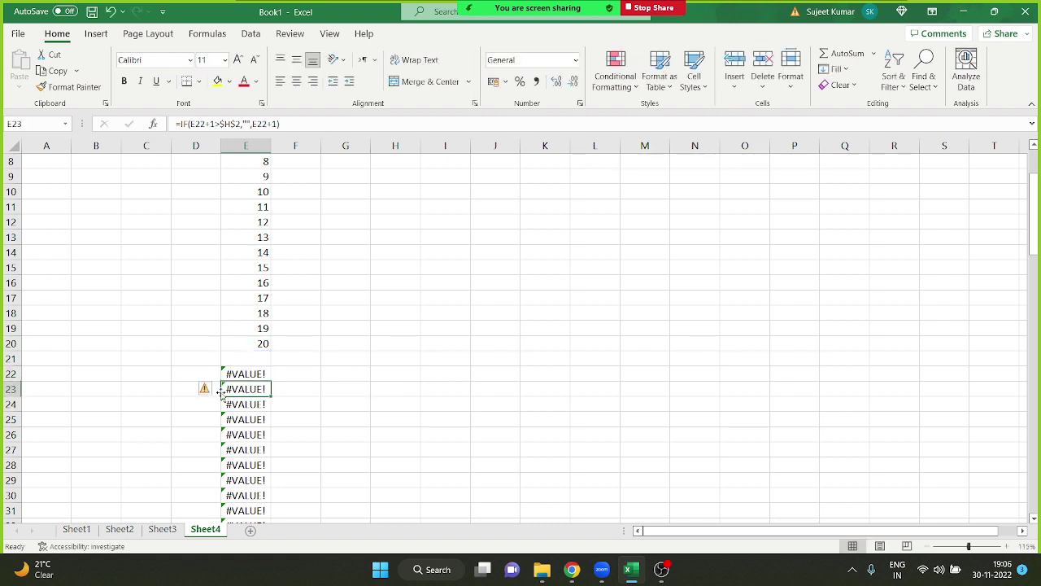
pyautogui.moveTo(269, 380); pyautogui.dragTo(260, 423)
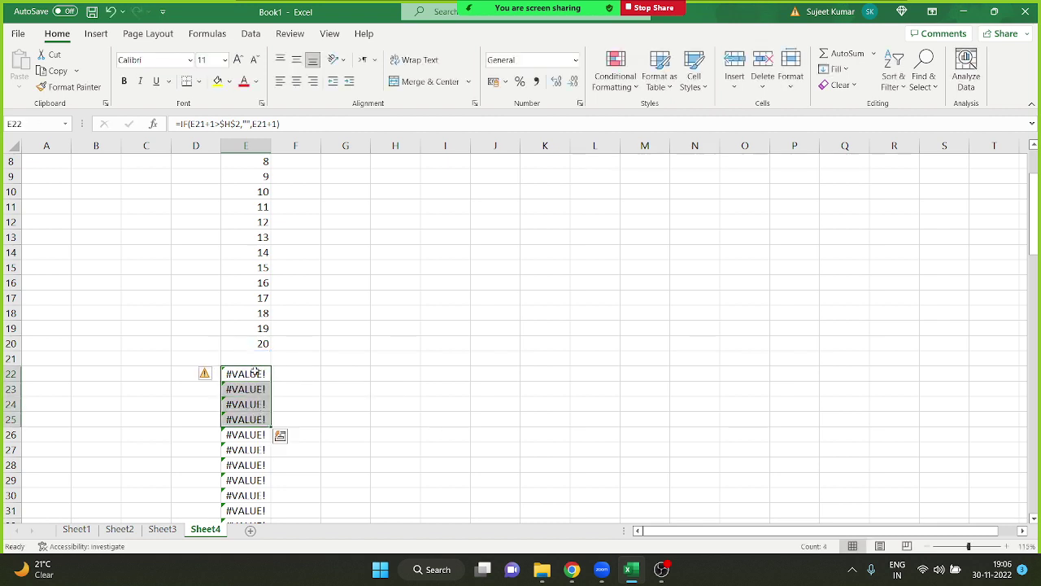
pyautogui.moveTo(261, 343); pyautogui.dragTo(262, 191)
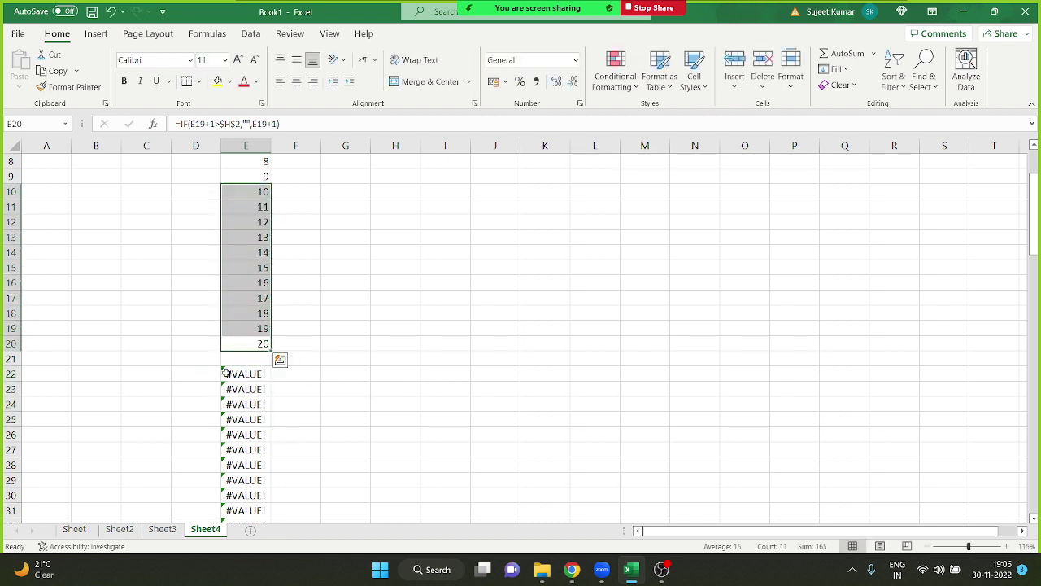
pyautogui.moveTo(232, 376); pyautogui.dragTo(238, 450)
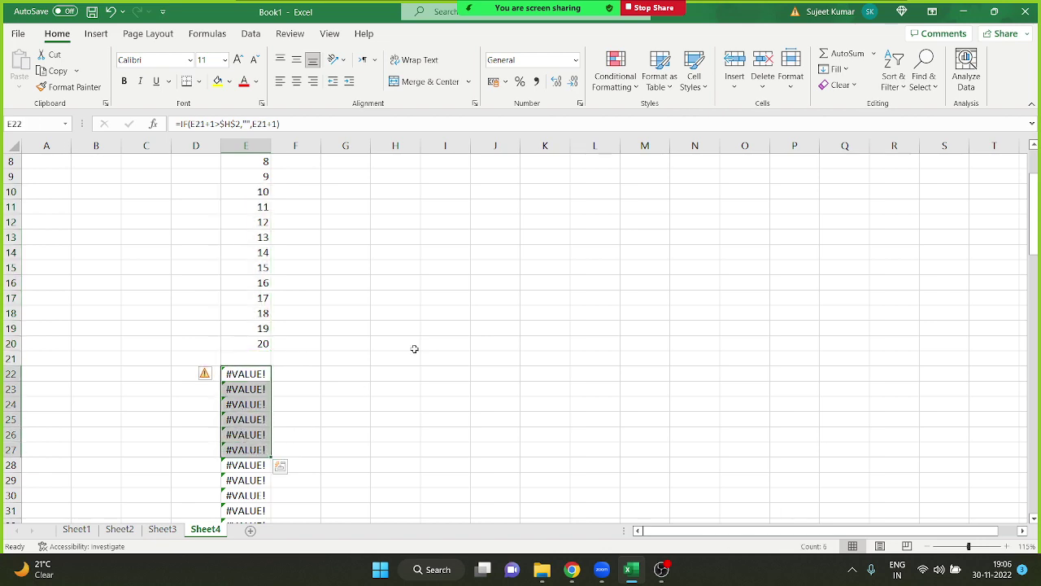
pyautogui.scroll(3, 413, 348)
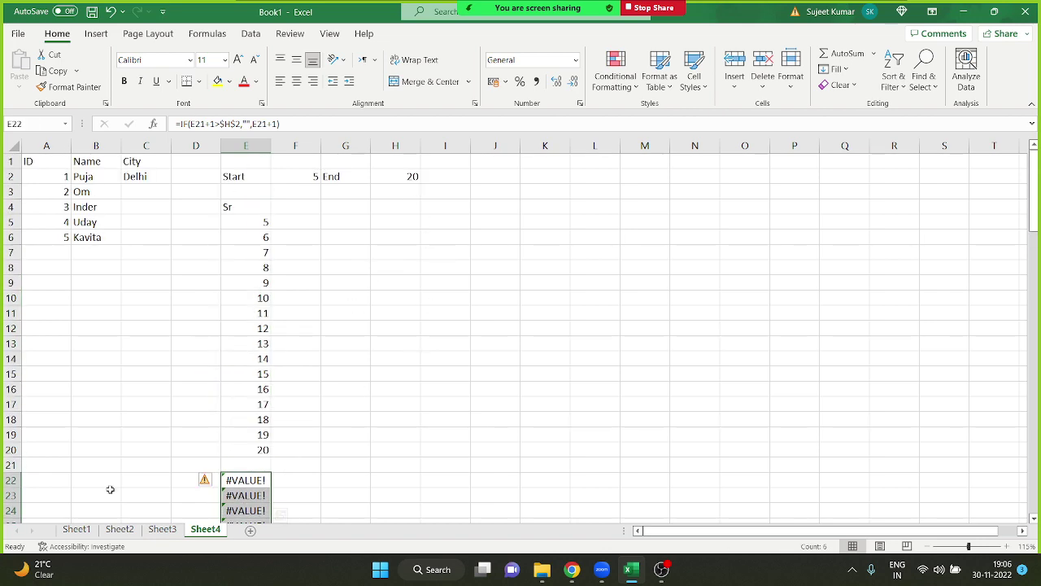
pyautogui.scroll(-5, 110, 489)
pyautogui.scroll(-2, 109, 489)
pyautogui.scroll(-3, 110, 489)
pyautogui.scroll(6, 110, 489)
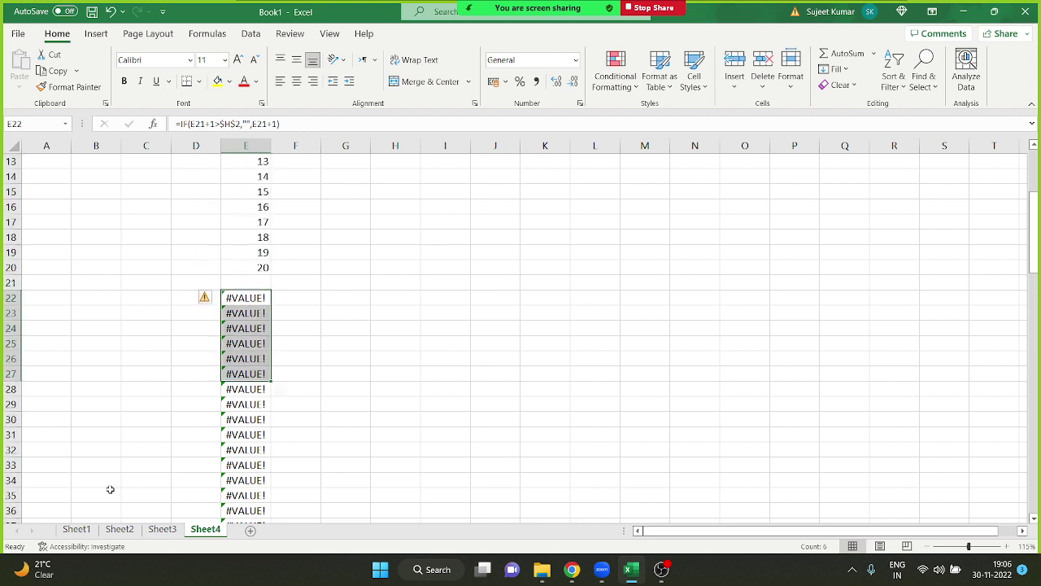
pyautogui.scroll(2, 138, 486)
pyautogui.moveTo(259, 388); pyautogui.dragTo(261, 465)
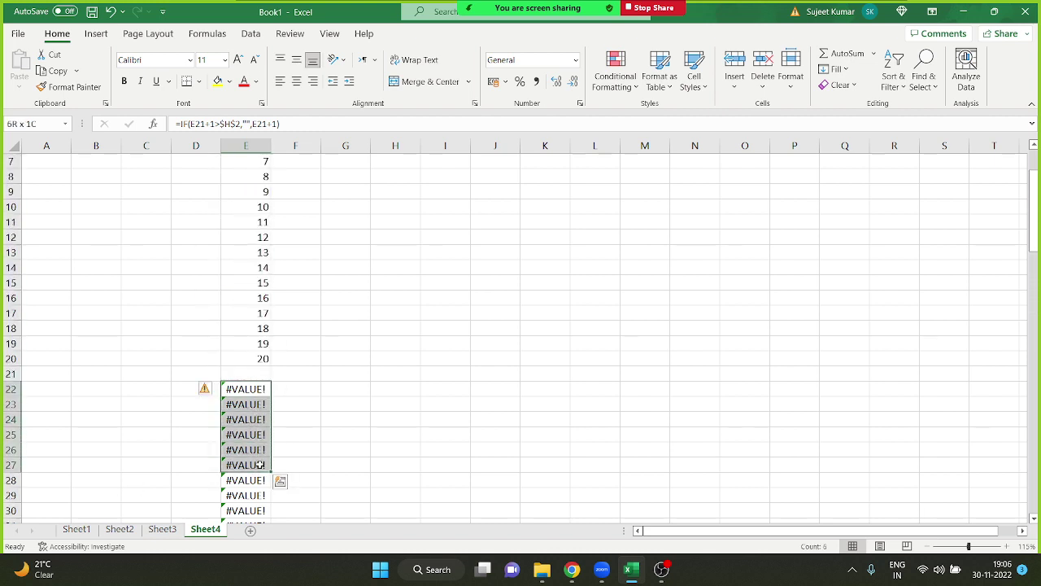
pyautogui.scroll(2, 260, 465)
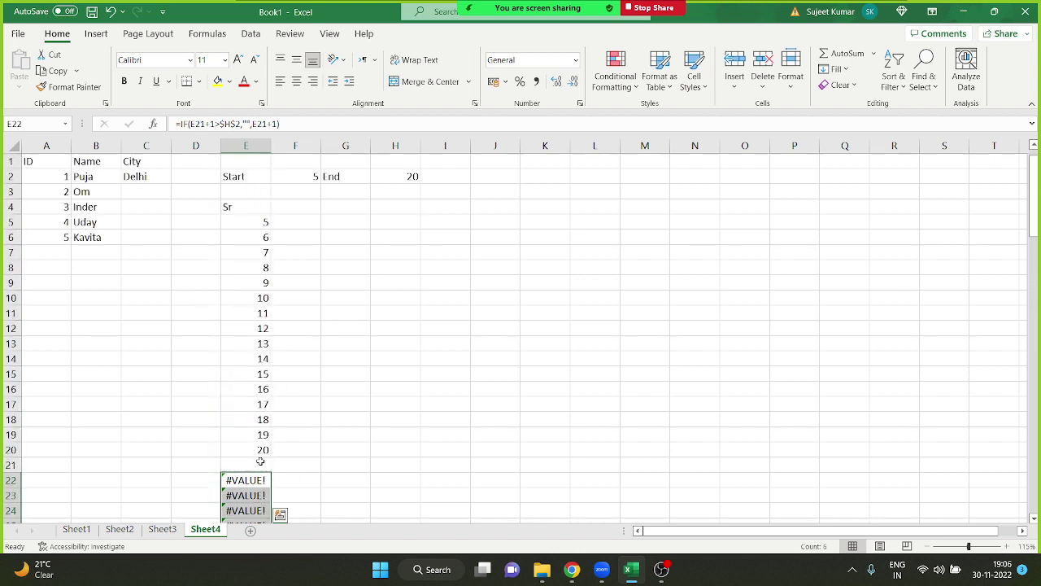
# Step: Change E6 to =IFERROR(IF(E5+1>$H$2,"",E5+1),"") so errors show blank
pyautogui.click(240, 238)
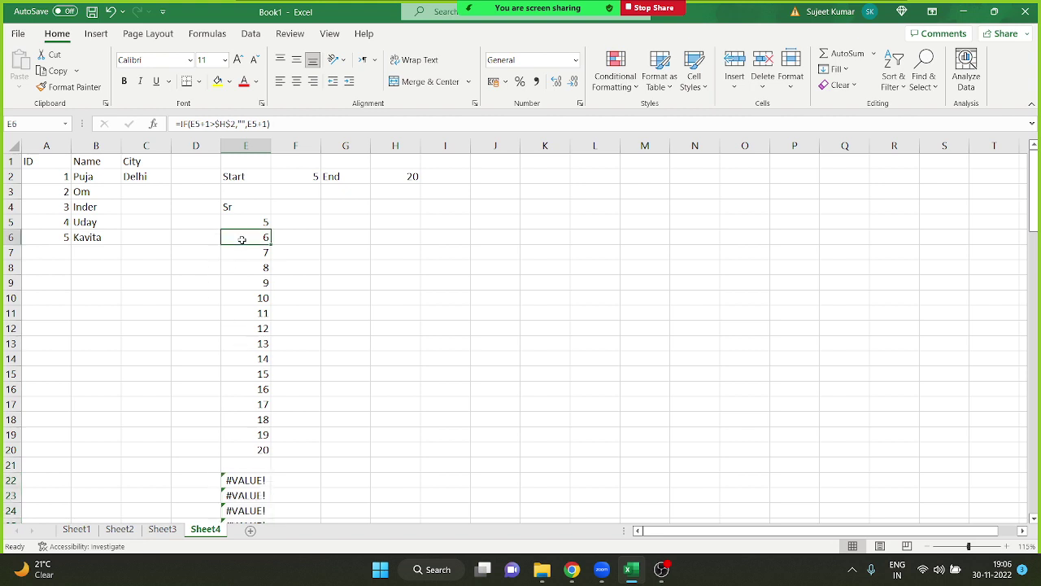
pyautogui.doubleClick(237, 236)
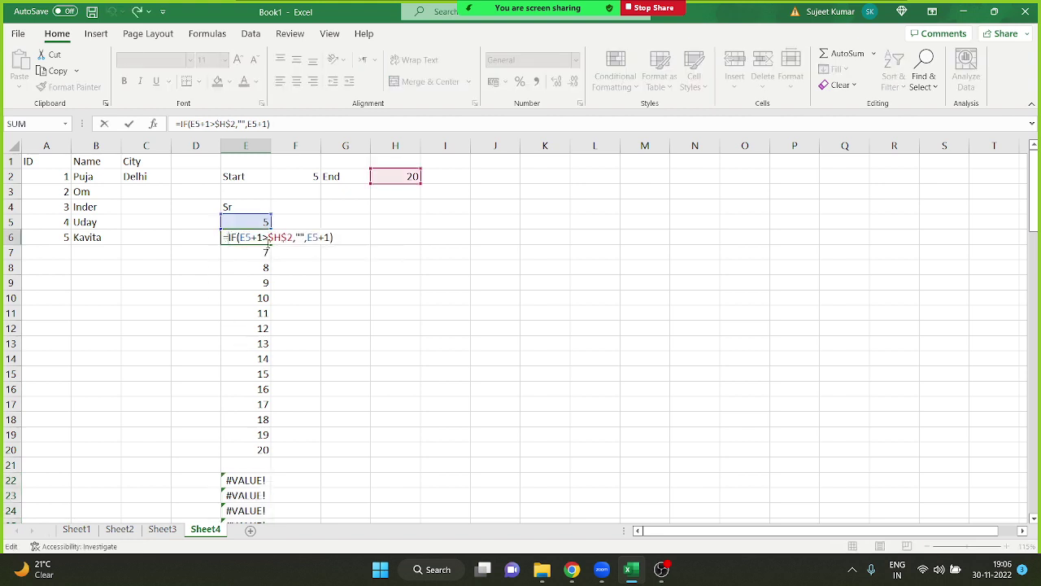
pyautogui.write('IF')
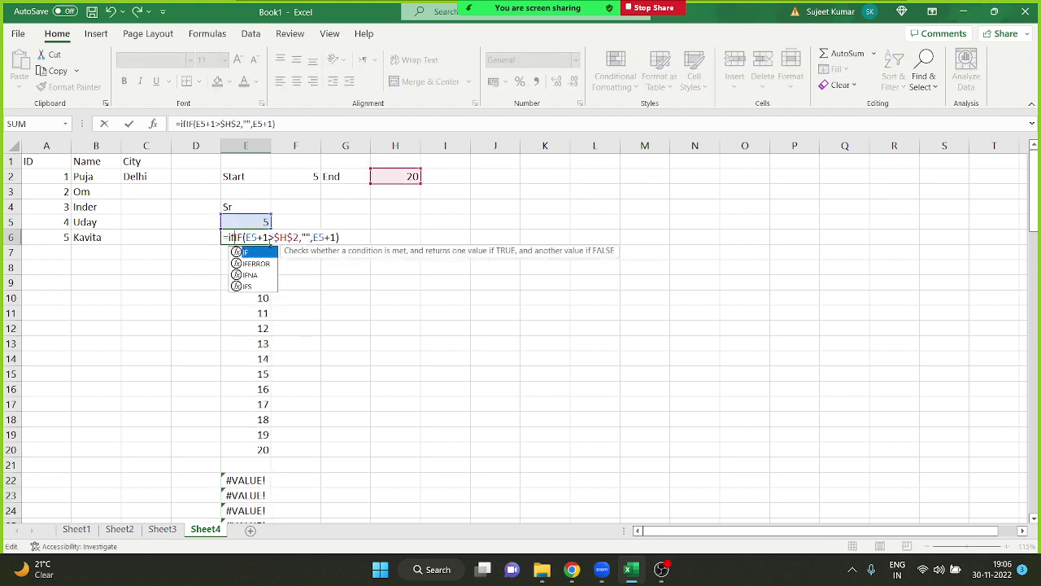
pyautogui.write('ERROR(')
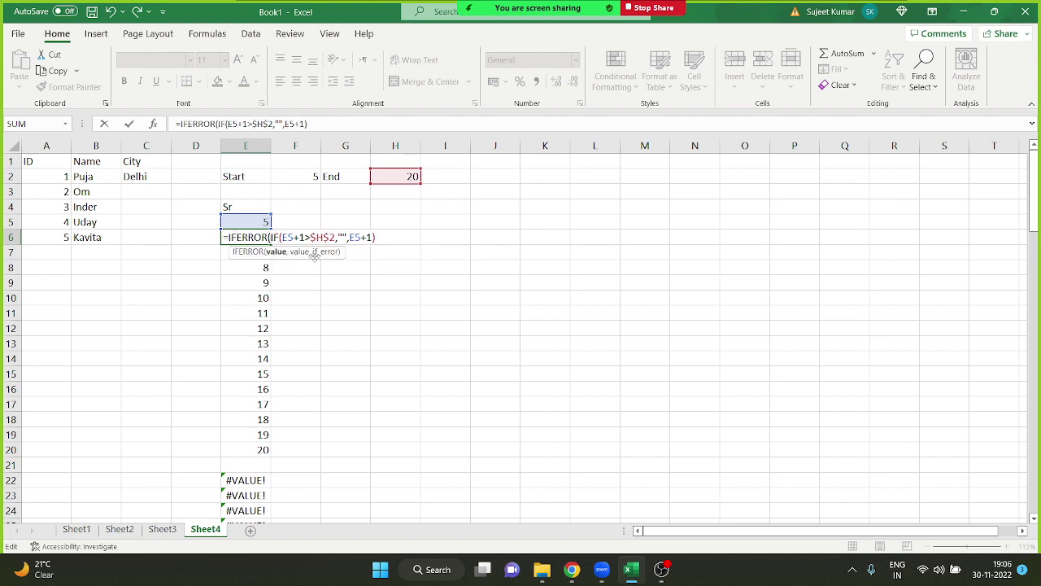
pyautogui.moveTo(279, 236); pyautogui.dragTo(383, 242)
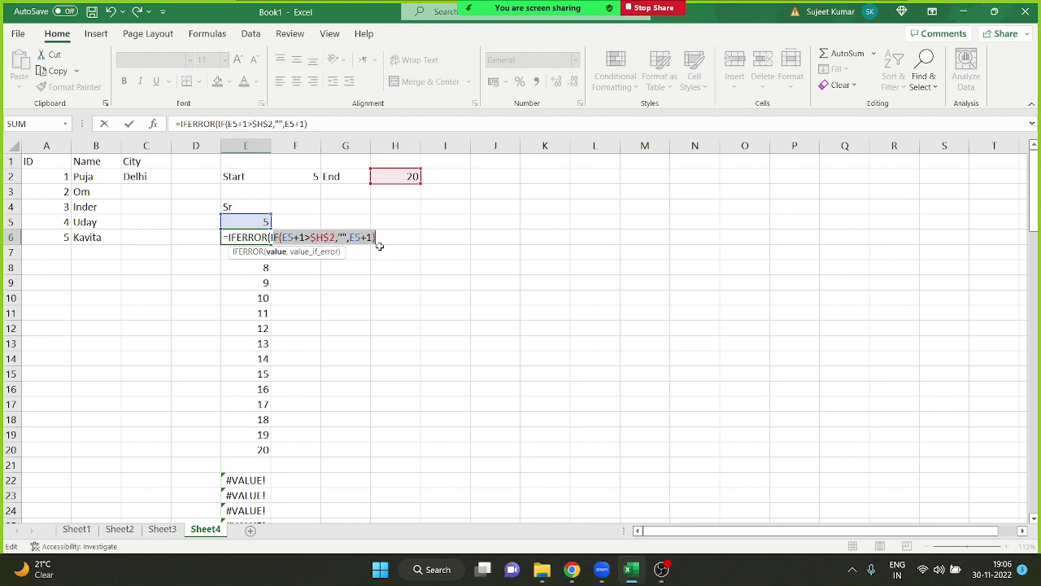
pyautogui.click(387, 239)
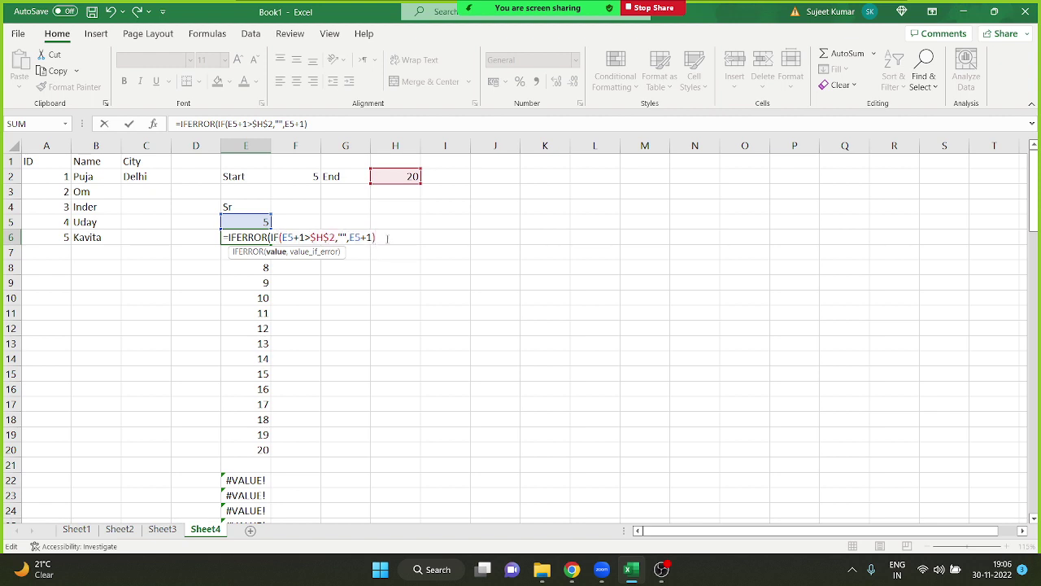
pyautogui.write(',')
pyautogui.write(')')
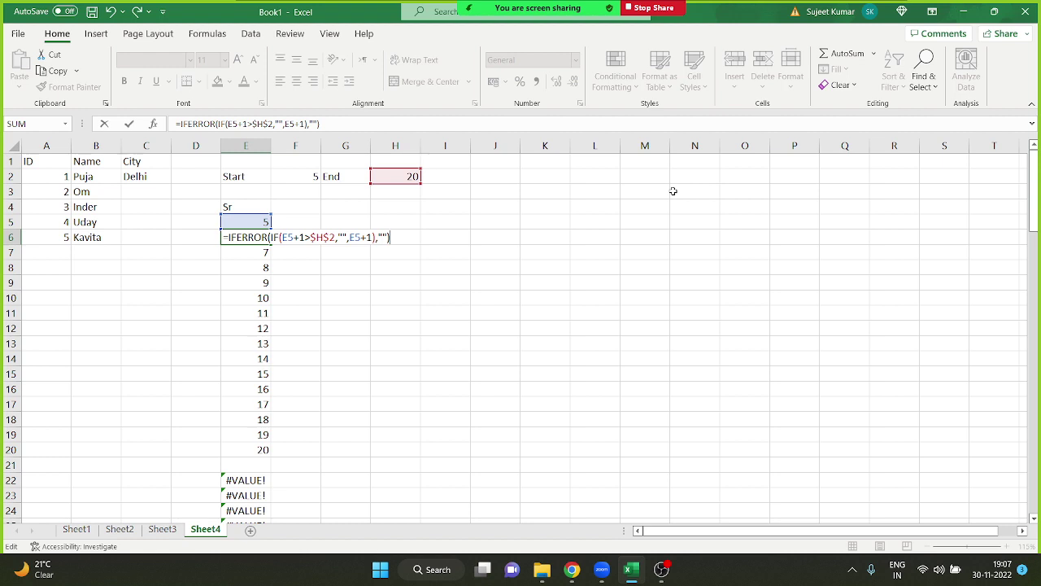
pyautogui.press('Return')
pyautogui.press('Up')
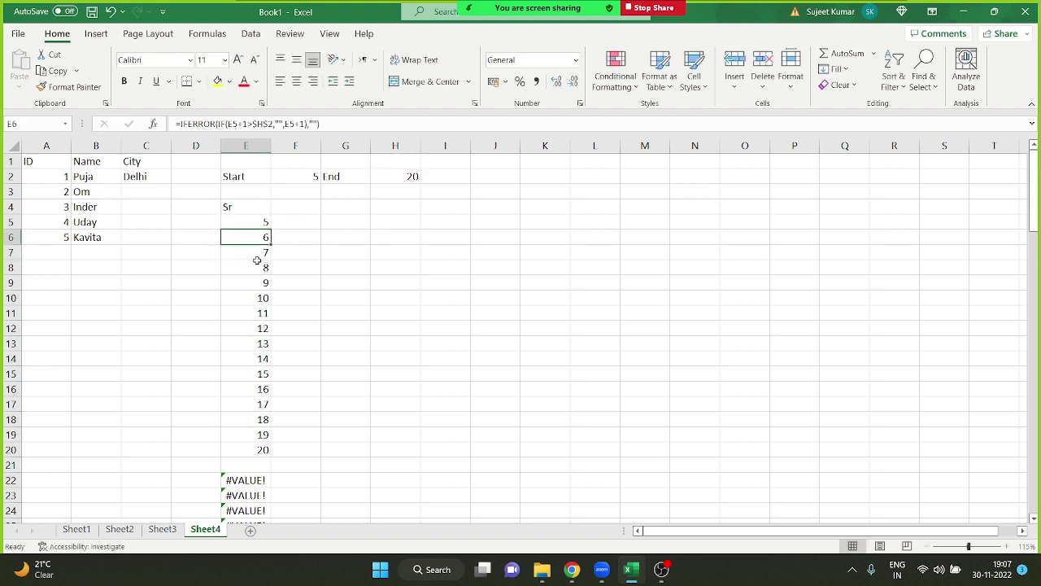
# Step: Fill the IFERROR formula from E6 down column E, blanking the #VALUE! errors
pyautogui.doubleClick(271, 243)
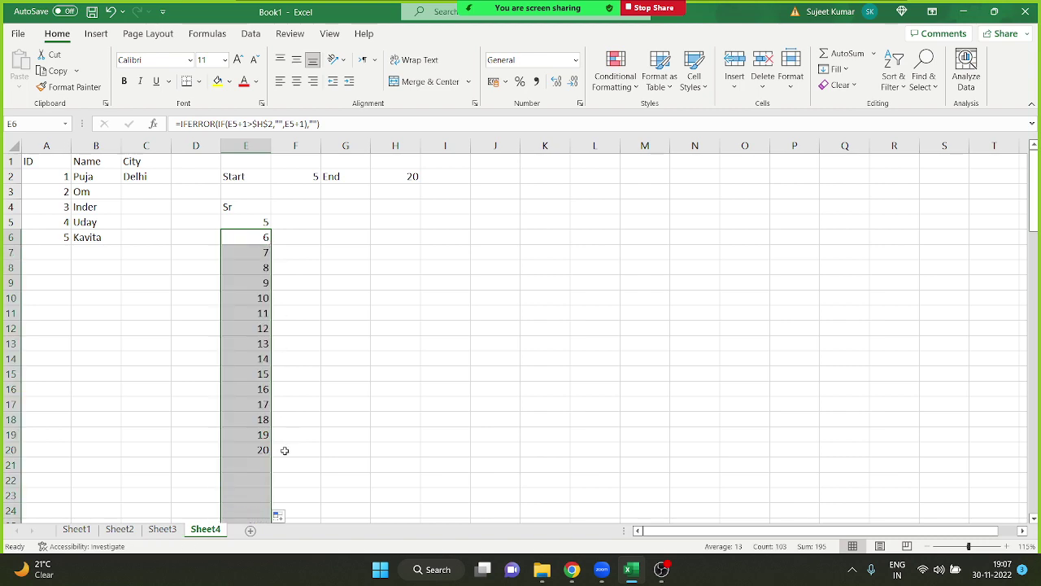
pyautogui.scroll(-5, 260, 448)
pyautogui.scroll(-1, 252, 448)
pyautogui.scroll(-3, 252, 447)
pyautogui.scroll(-3, 253, 449)
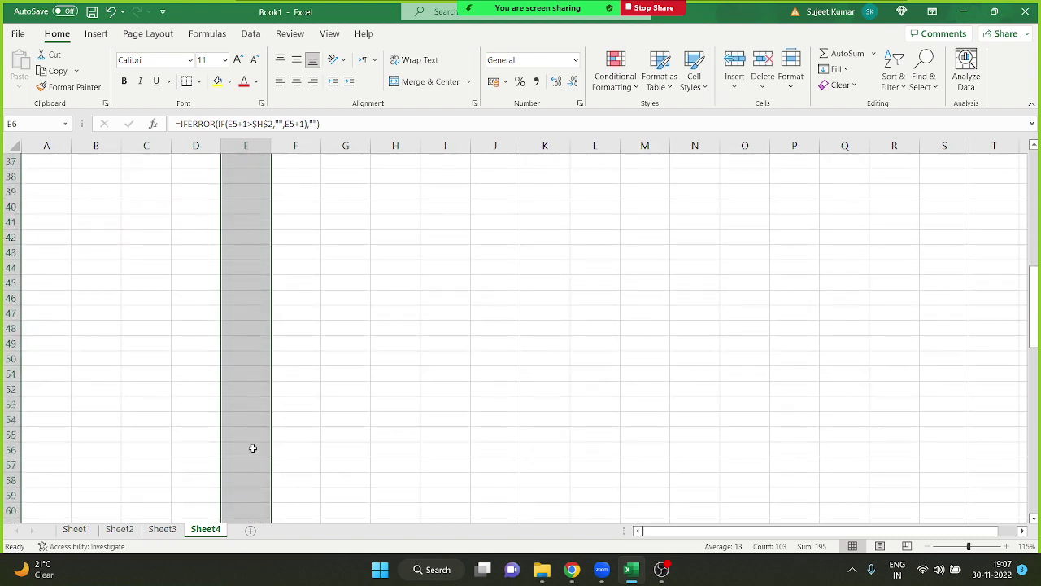
pyautogui.scroll(-1, 253, 449)
pyautogui.scroll(8, 257, 444)
pyautogui.scroll(5, 228, 354)
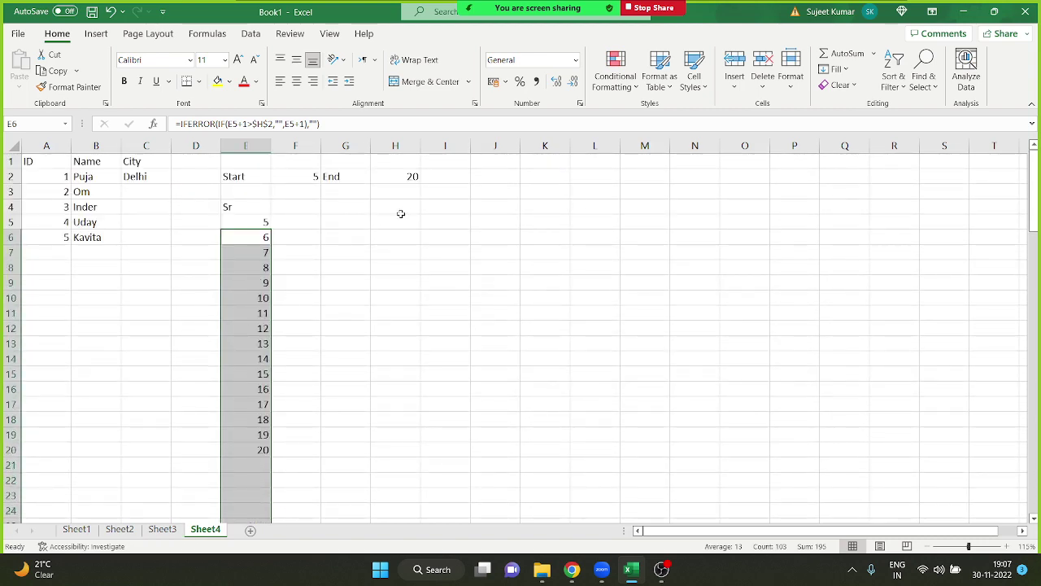
# Step: Set the End value in H2 to 25, then change it to 50
pyautogui.click(412, 177)
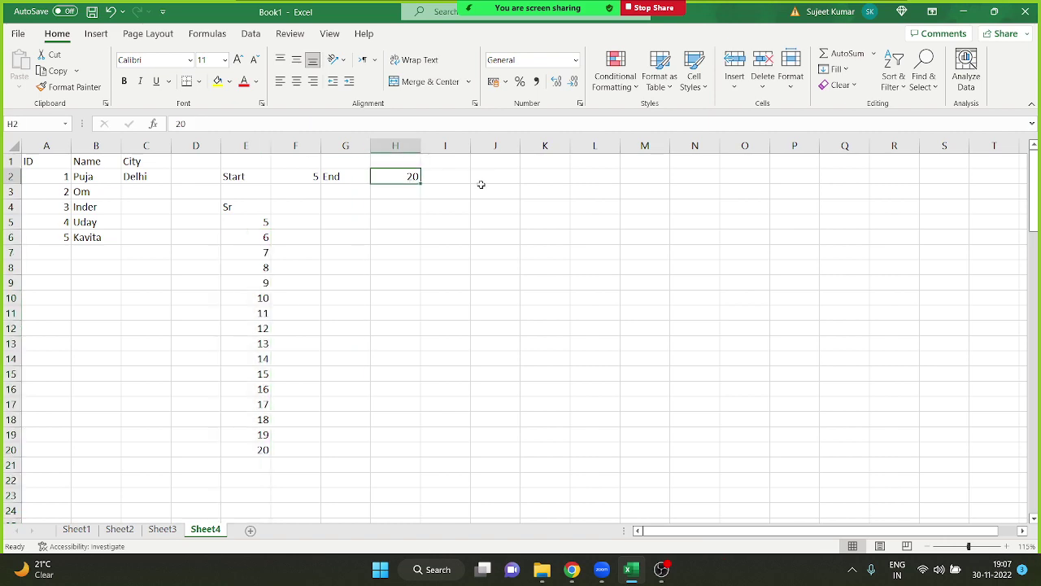
pyautogui.write('25')
pyautogui.press('Return')
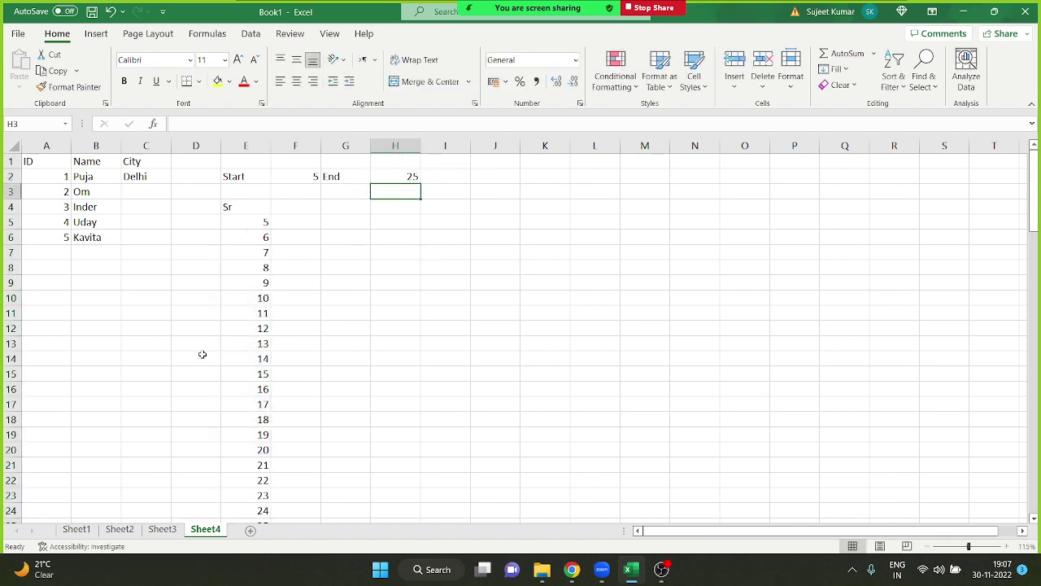
pyautogui.scroll(-1, 203, 354)
pyautogui.scroll(1, 225, 346)
pyautogui.click(399, 173)
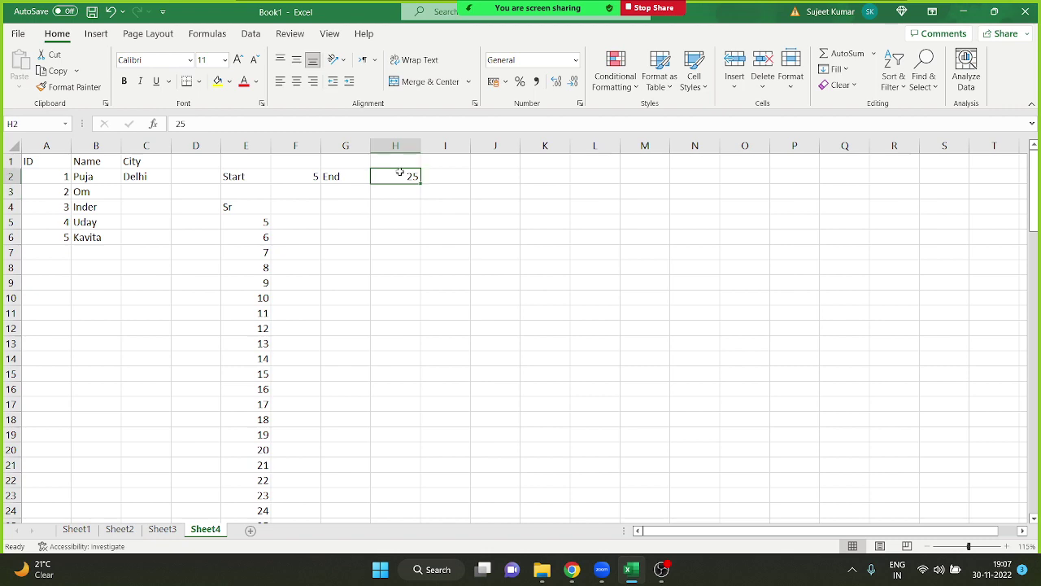
pyautogui.write('50')
pyautogui.press('Return')
# Step: Set the Start value in F2 to 30 so the Sr list begins at 30
pyautogui.scroll(-4, 326, 279)
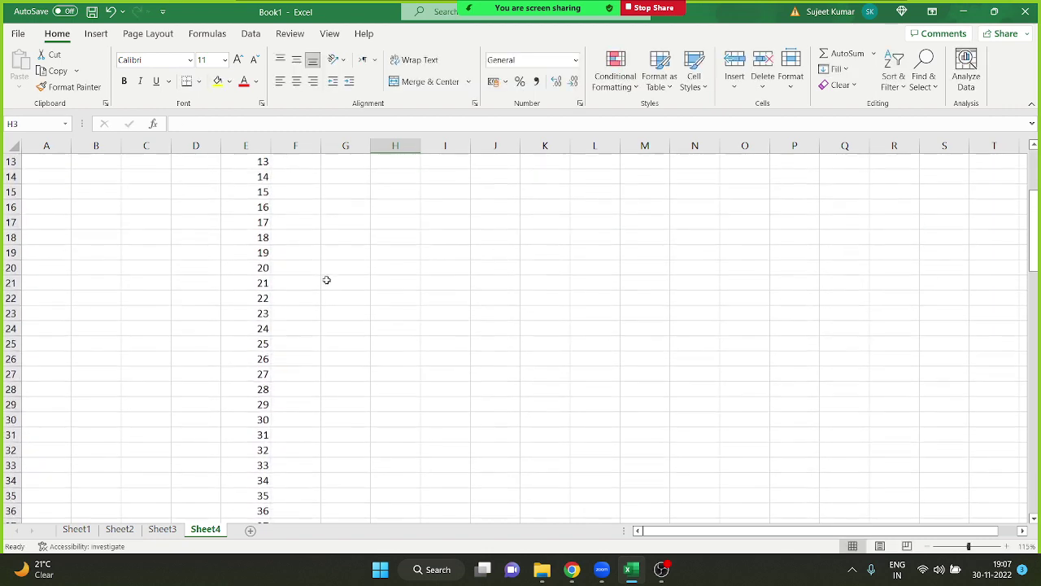
pyautogui.scroll(-2, 326, 280)
pyautogui.scroll(-2, 325, 281)
pyautogui.scroll(-2, 319, 282)
pyautogui.scroll(5, 318, 282)
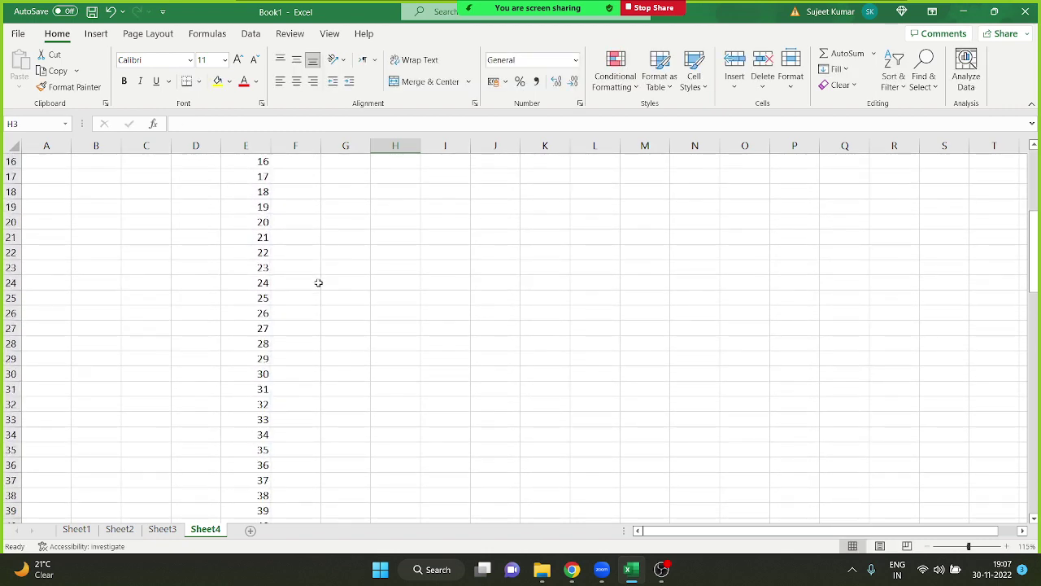
pyautogui.scroll(5, 318, 282)
pyautogui.click(277, 179)
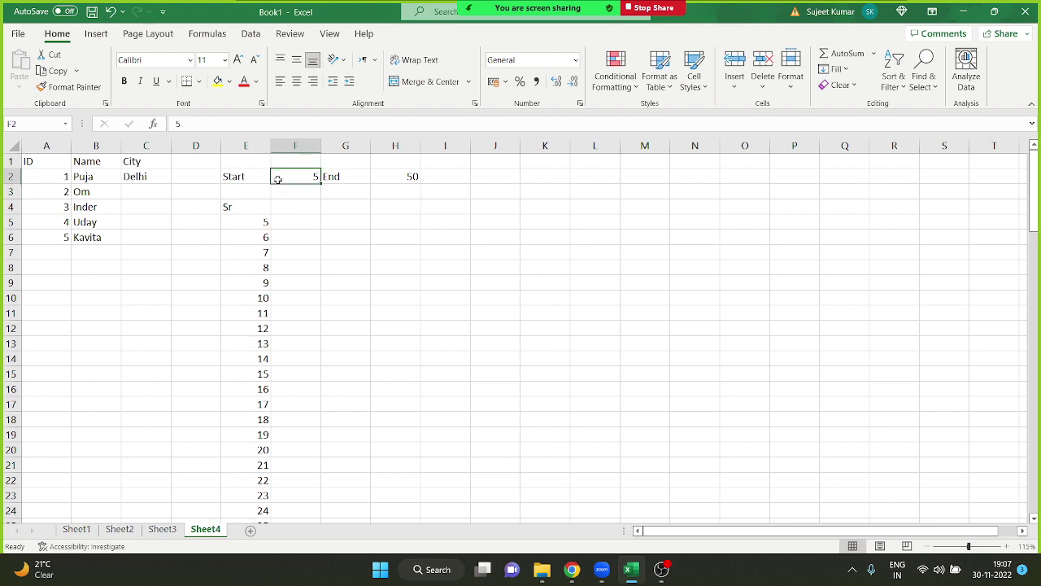
pyautogui.write('30')
pyautogui.press('Return')
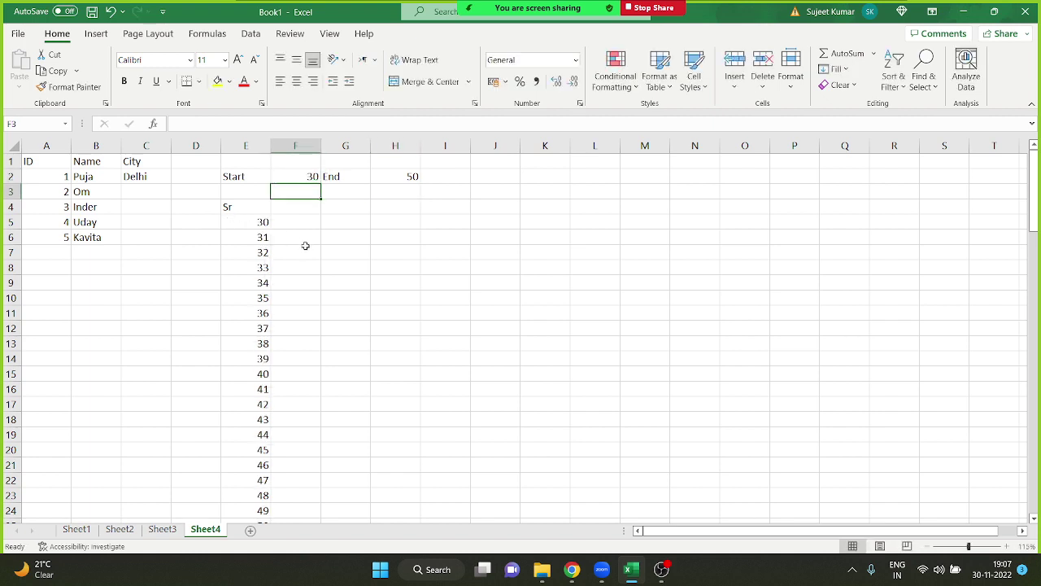
pyautogui.scroll(-2, 294, 267)
pyautogui.scroll(2, 295, 267)
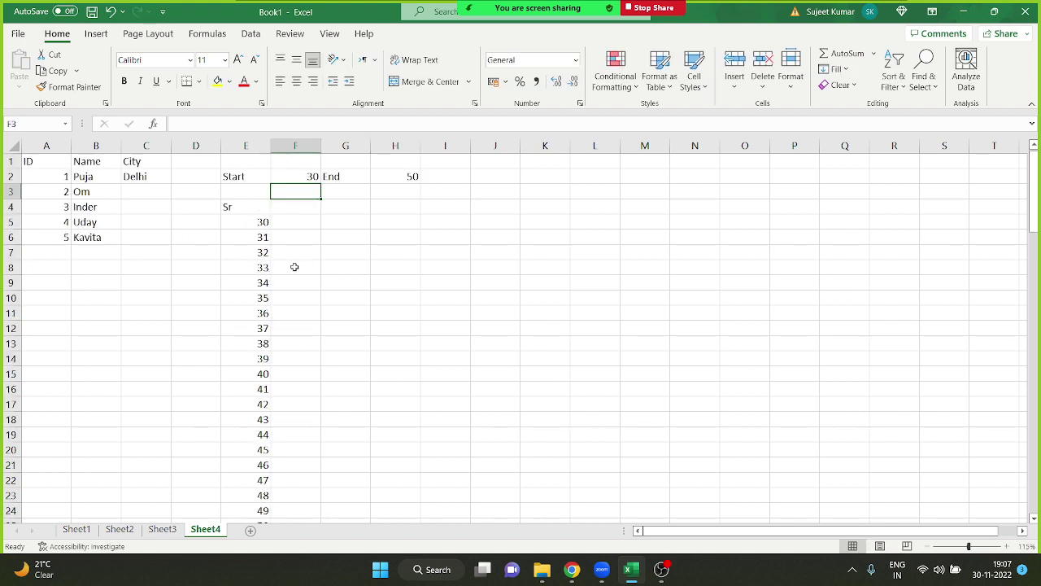
# Step: Enter 1/1 as the Start date in F2
pyautogui.click(291, 177)
pyautogui.write('1/')
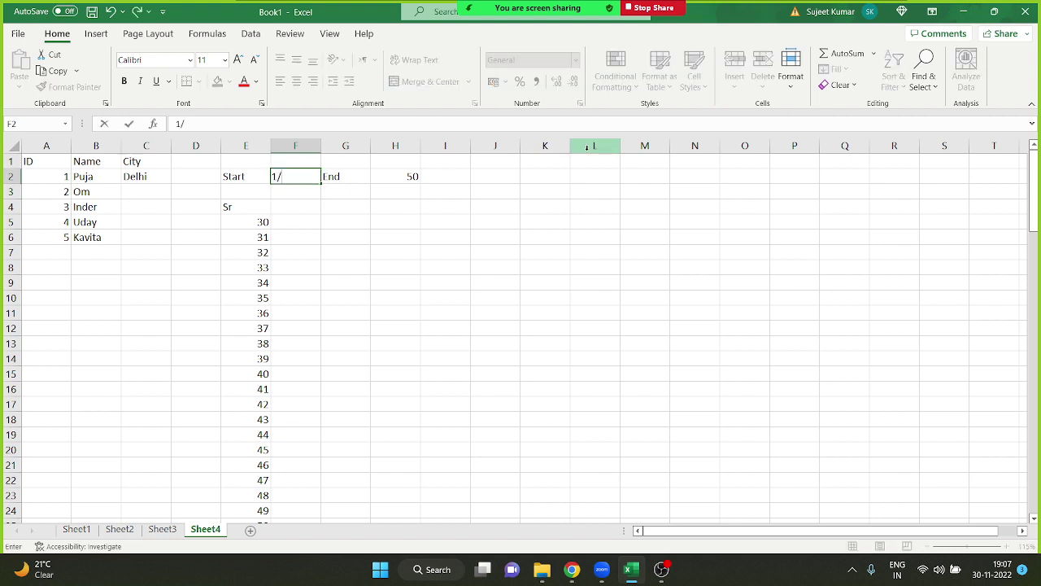
pyautogui.write('1')
pyautogui.press('Return')
pyautogui.press('Up')
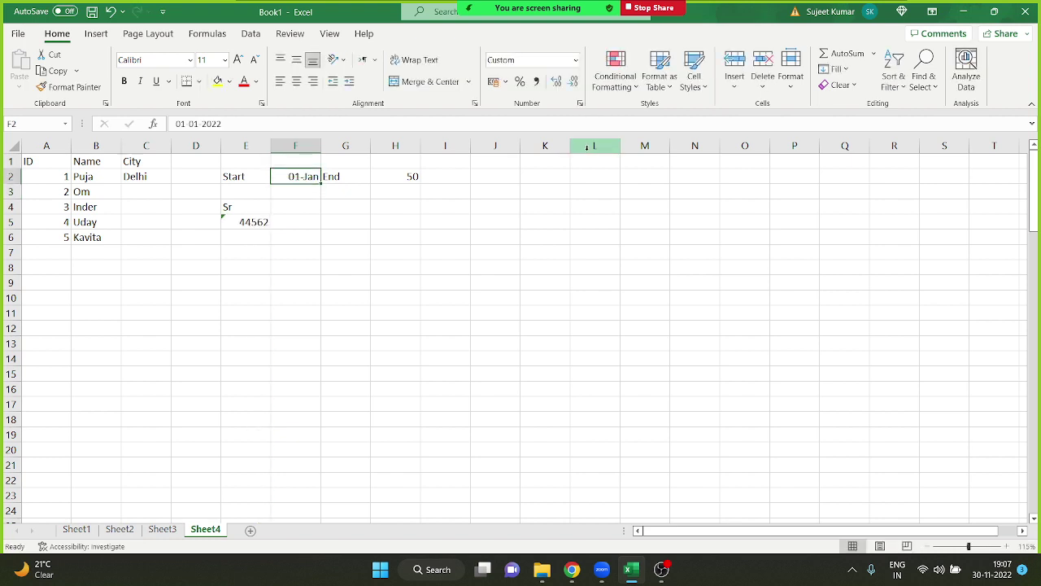
# Step: Enter the End date in H2, trying 1/31 and 3/31 before settling on 3/22
pyautogui.press('Right')
pyautogui.press('Right')
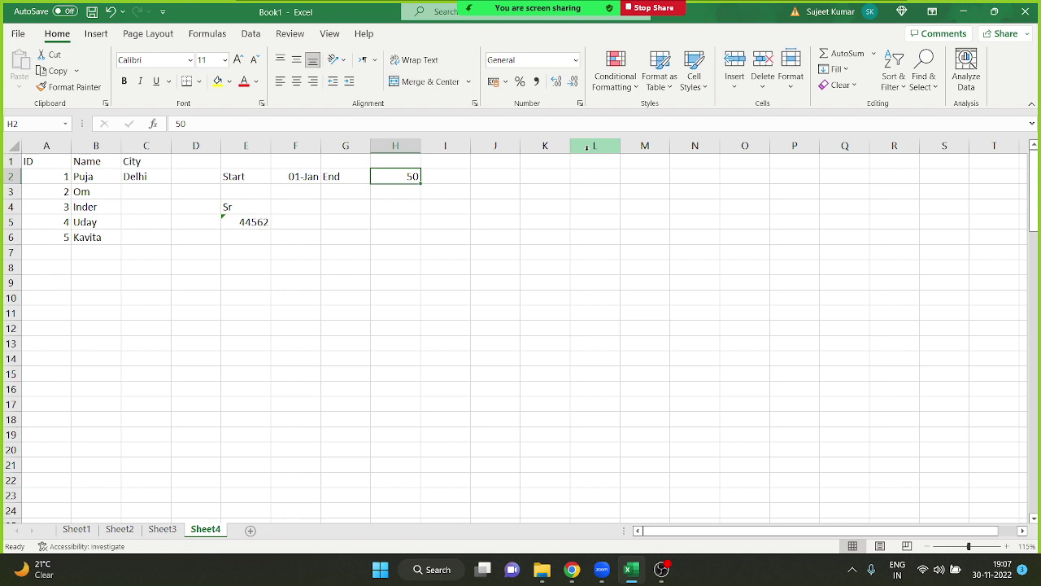
pyautogui.write('1/31')
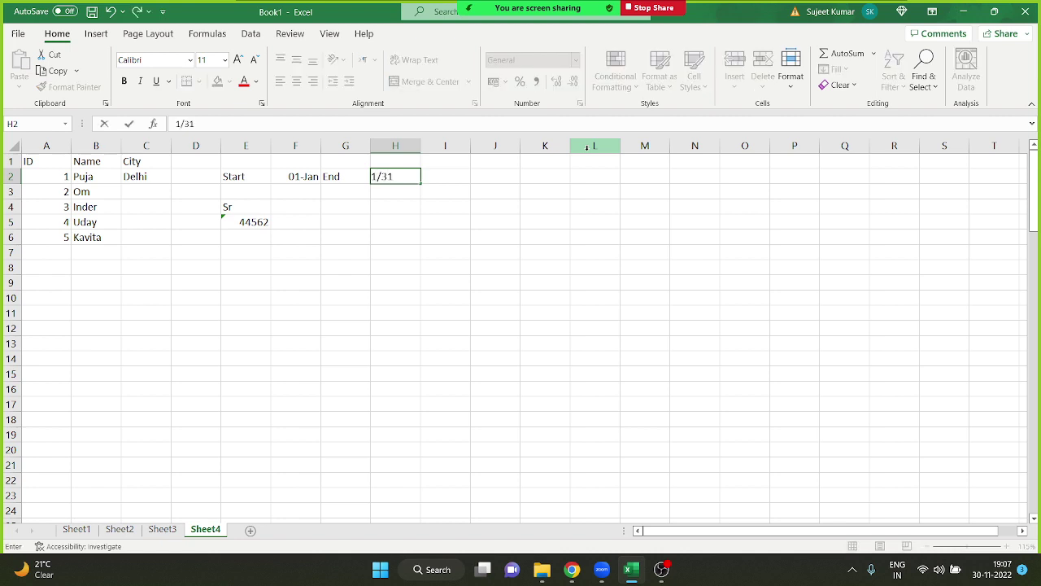
pyautogui.press('Return')
pyautogui.press('Up')
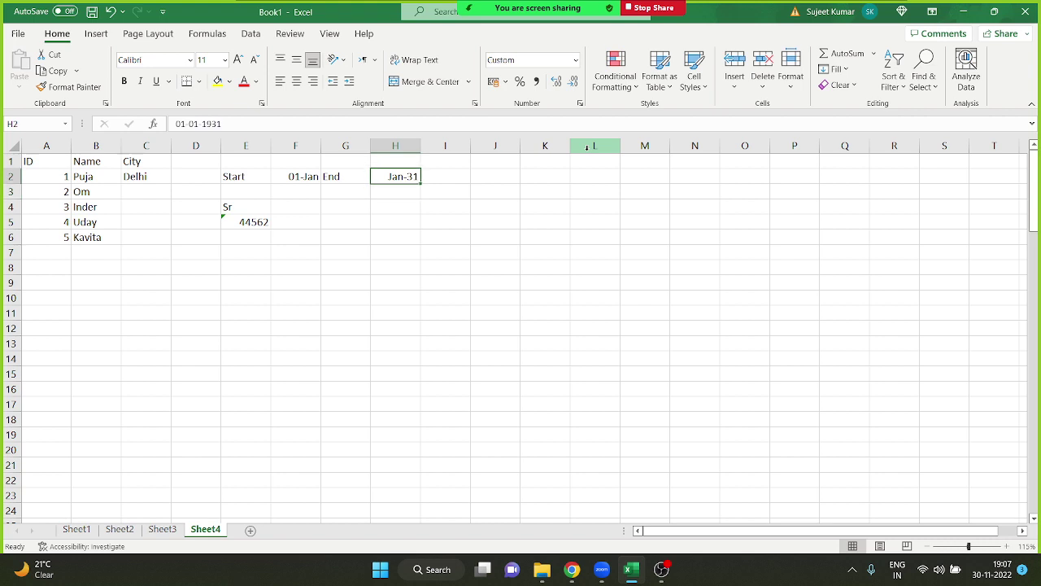
pyautogui.write('3/')
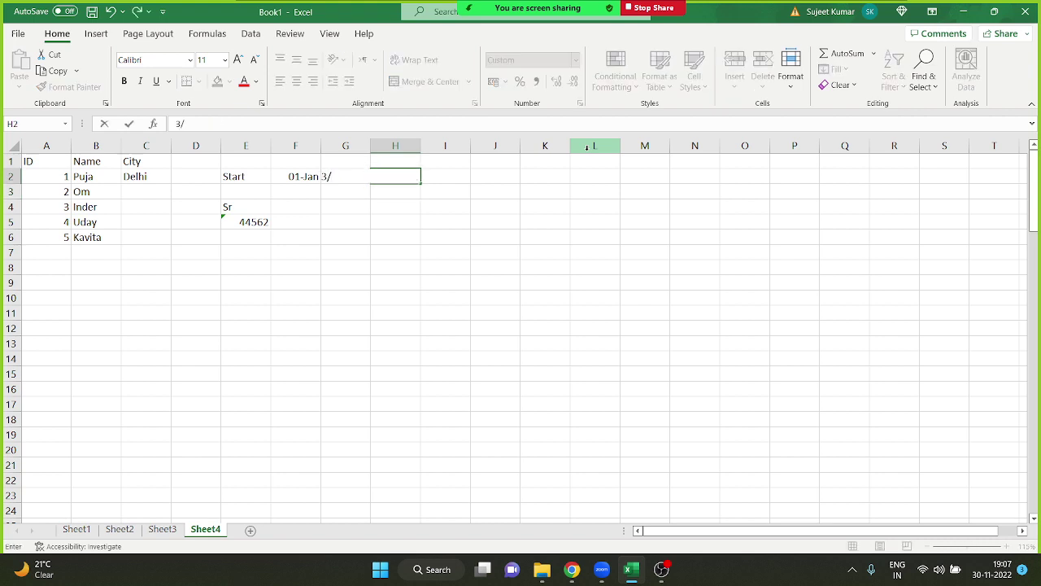
pyautogui.write('31')
pyautogui.press('Return')
pyautogui.press('Up')
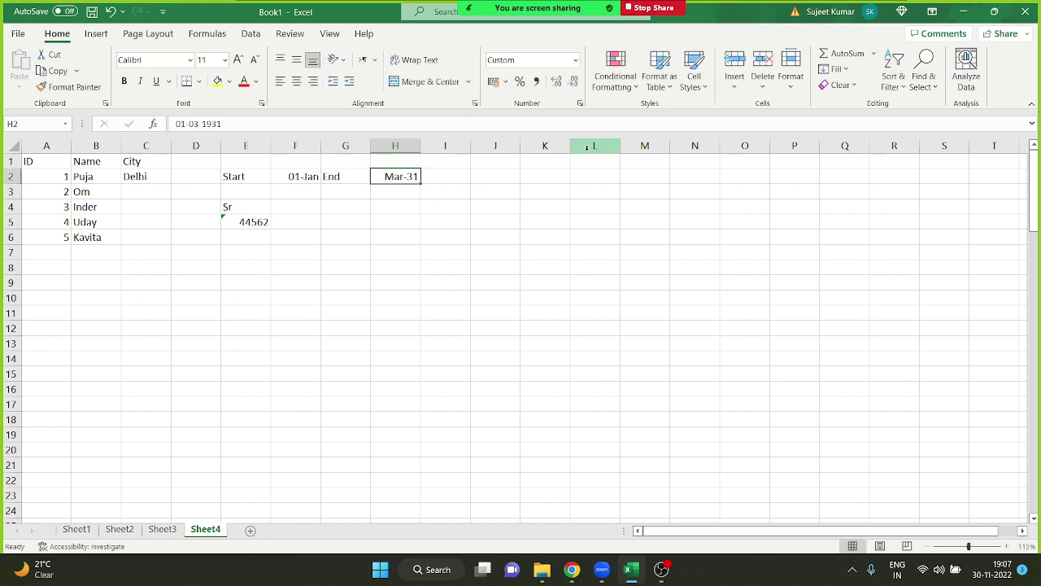
pyautogui.write('3/2')
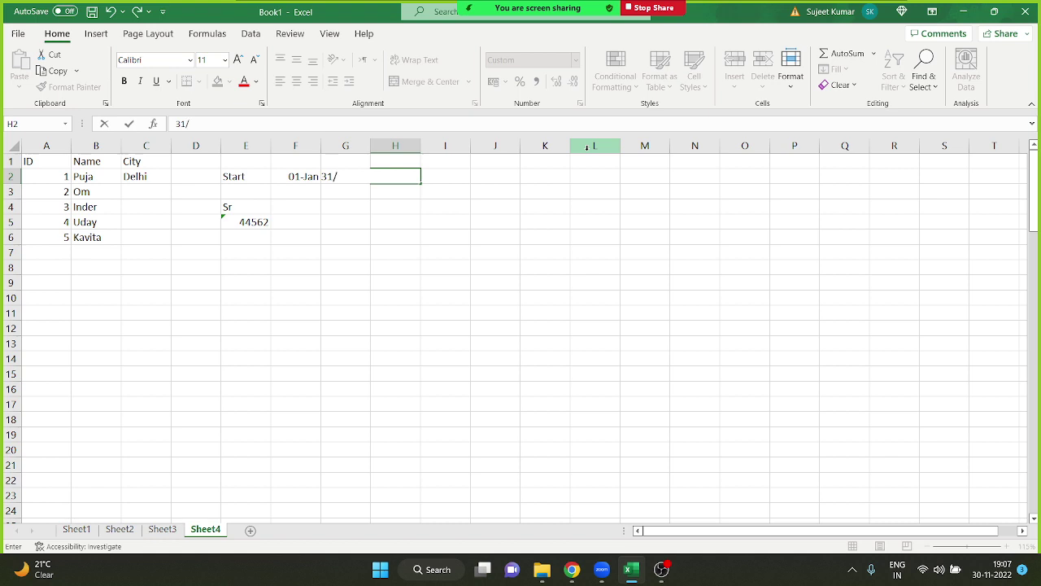
pyautogui.write('2')
pyautogui.press('Return')
# Step: Select the Sr serial-number list in column E starting from E5
pyautogui.press('Up')
pyautogui.press('Left')
pyautogui.press('Down')
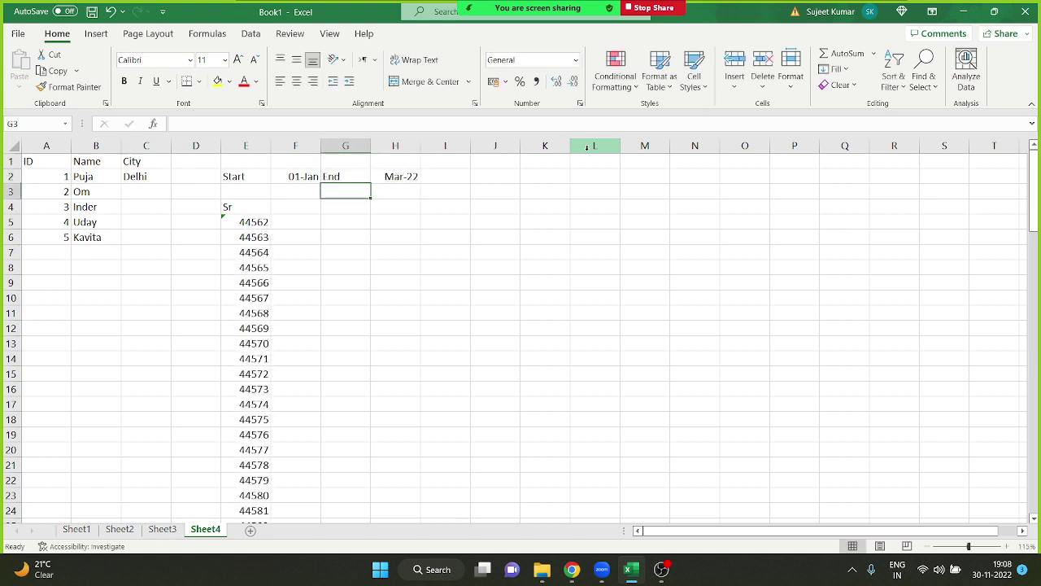
pyautogui.press('Down')
pyautogui.press('Left')
pyautogui.press('Left')
pyautogui.press('Down')
pyautogui.hotkey('shift', 'Down')
pyautogui.hotkey('shift', 'Down')
pyautogui.hotkey('shift', 'Down')
pyautogui.hotkey('shift', 'Down')
pyautogui.hotkey('shift', 'Down')
pyautogui.hotkey('shift', 'Down')
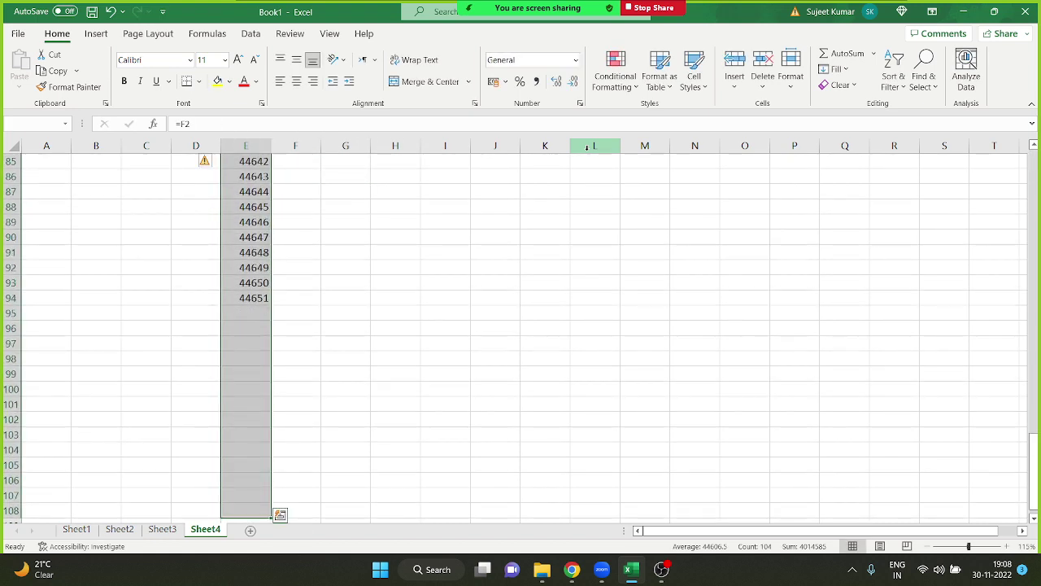
# Step: Apply the date format to the column E serials, showing 01-Jan-22 onward day by day
pyautogui.hotkey('ctrl', 'shift', '3')
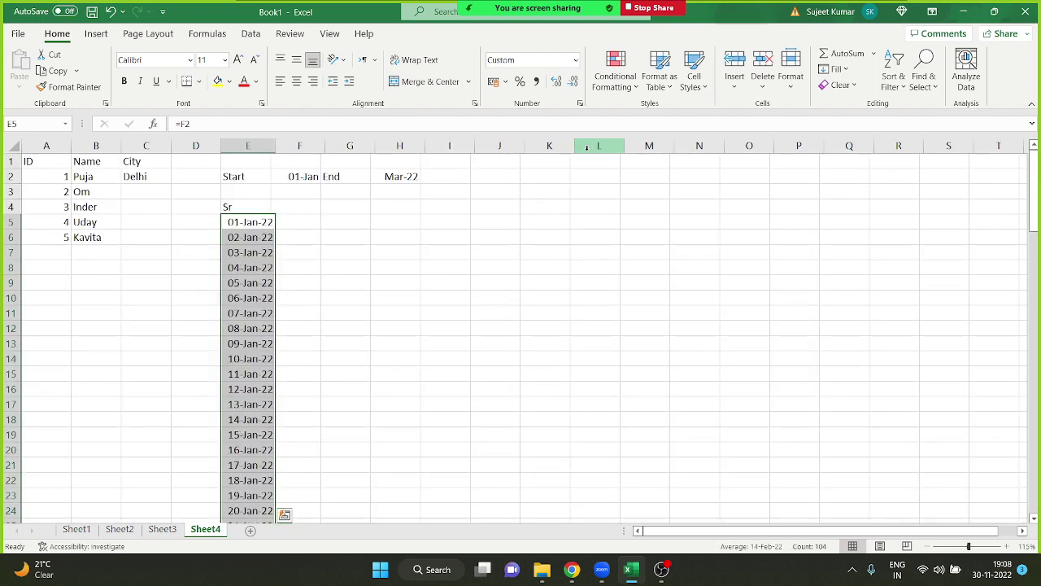
pyautogui.scroll(-4, 256, 255)
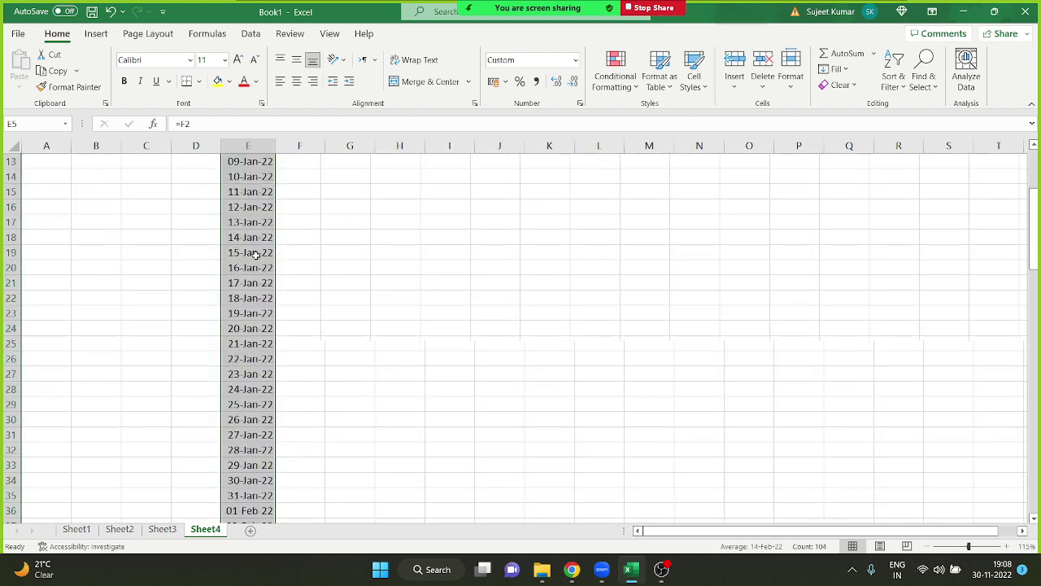
pyautogui.scroll(-3, 255, 255)
pyautogui.scroll(-3, 256, 254)
pyautogui.scroll(-2, 256, 254)
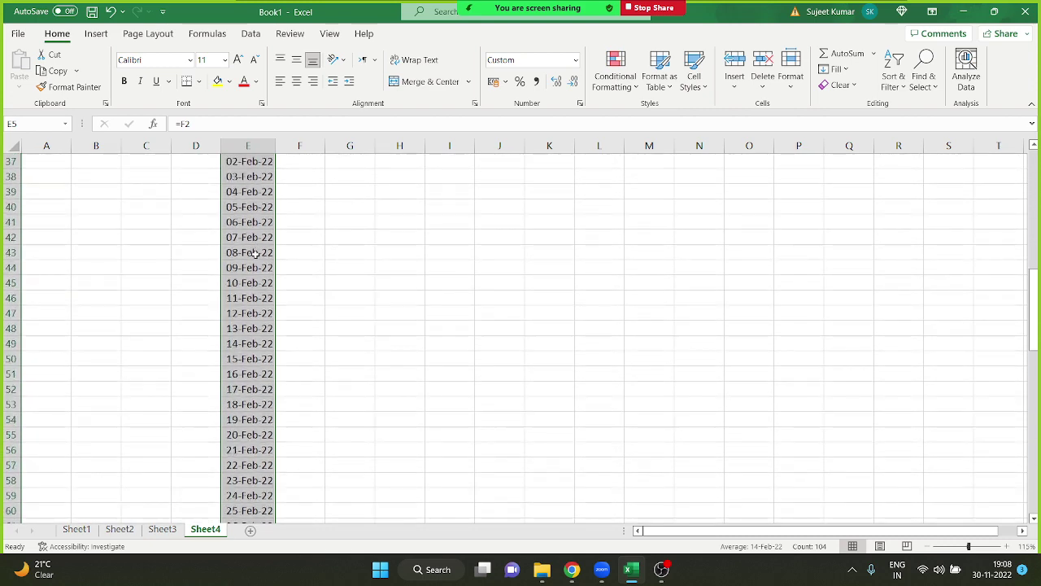
pyautogui.scroll(-1, 255, 254)
pyautogui.scroll(-3, 255, 255)
pyautogui.scroll(-3, 255, 254)
pyautogui.scroll(-3, 255, 255)
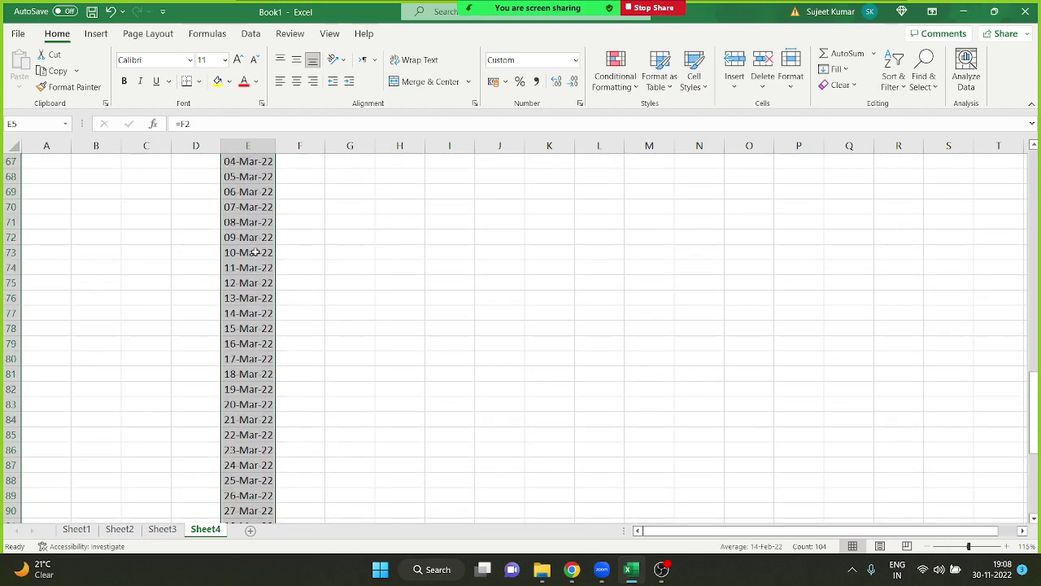
pyautogui.scroll(-4, 256, 252)
pyautogui.scroll(8, 255, 253)
pyautogui.scroll(9, 255, 253)
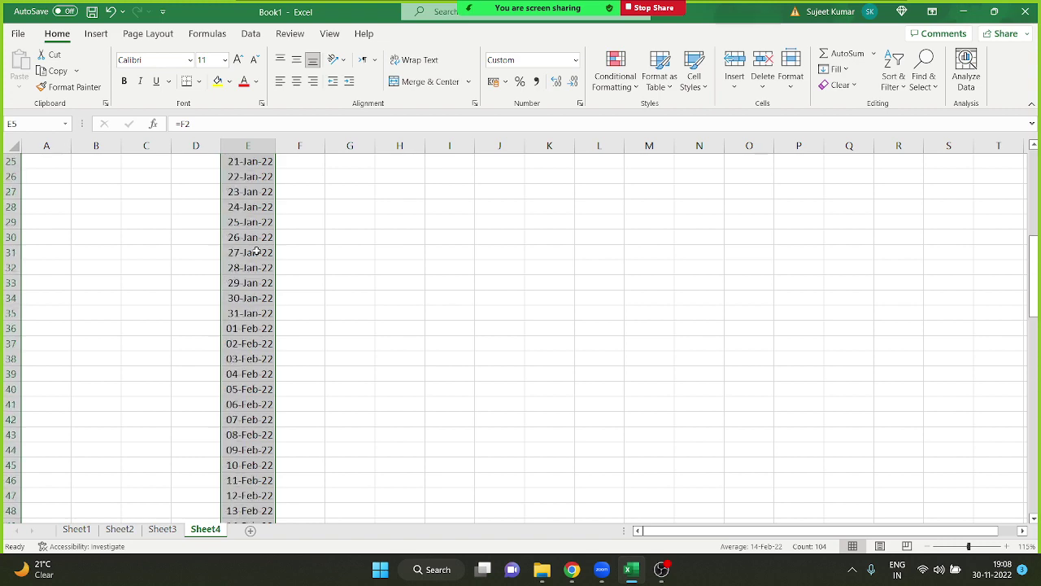
pyautogui.scroll(8, 256, 252)
pyautogui.scroll(1, 256, 252)
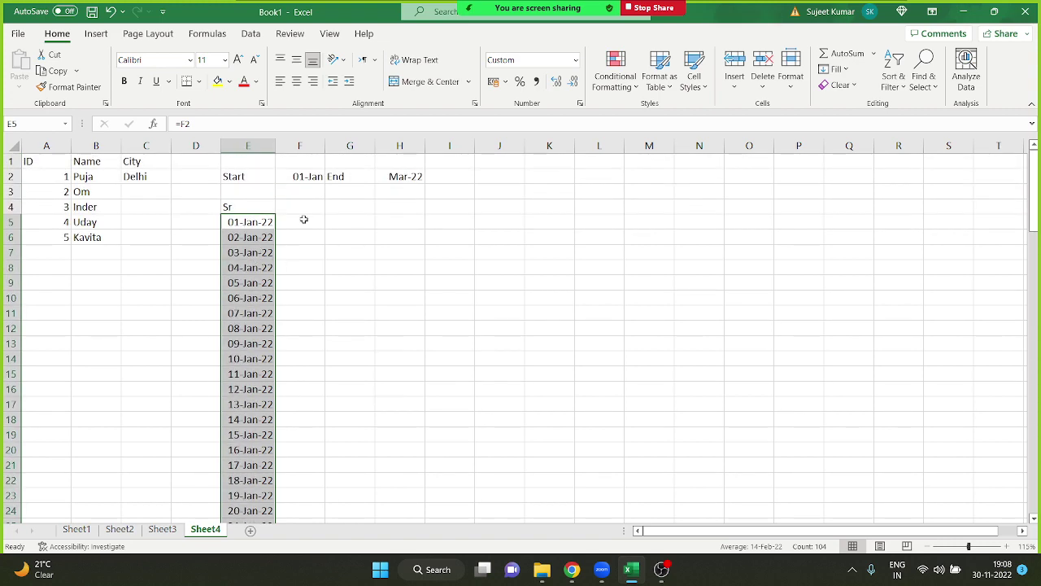
# Step: Check the Start and End dates in F2 and H2, then select F5:L5
pyautogui.click(315, 178)
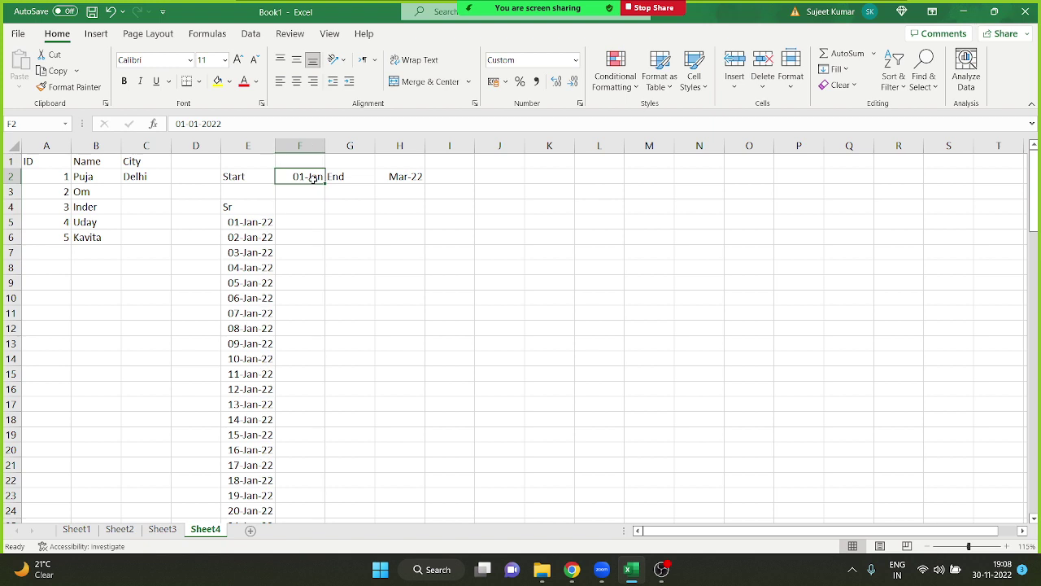
pyautogui.click(402, 178)
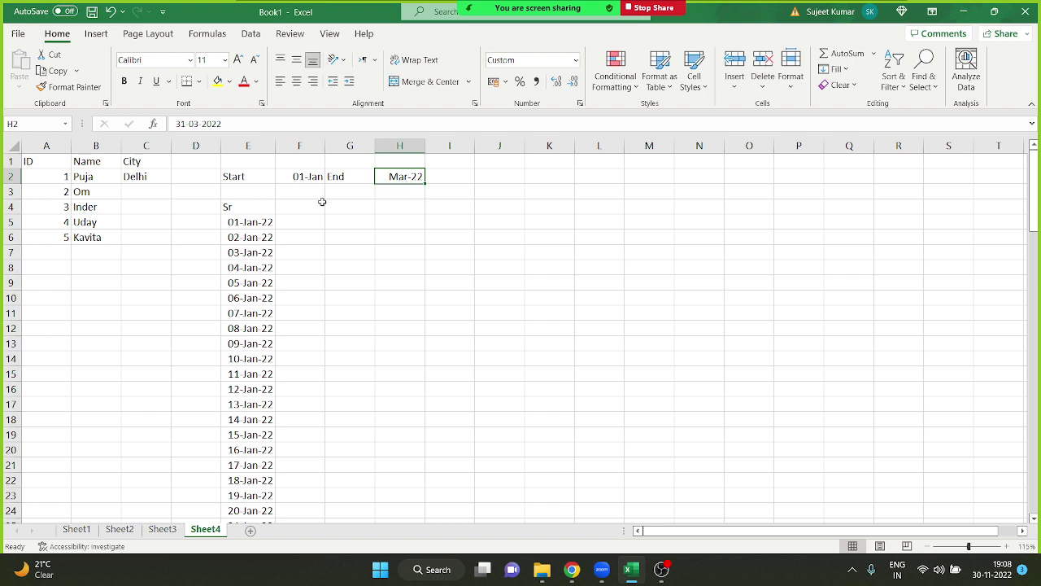
pyautogui.moveTo(309, 216); pyautogui.dragTo(729, 218)
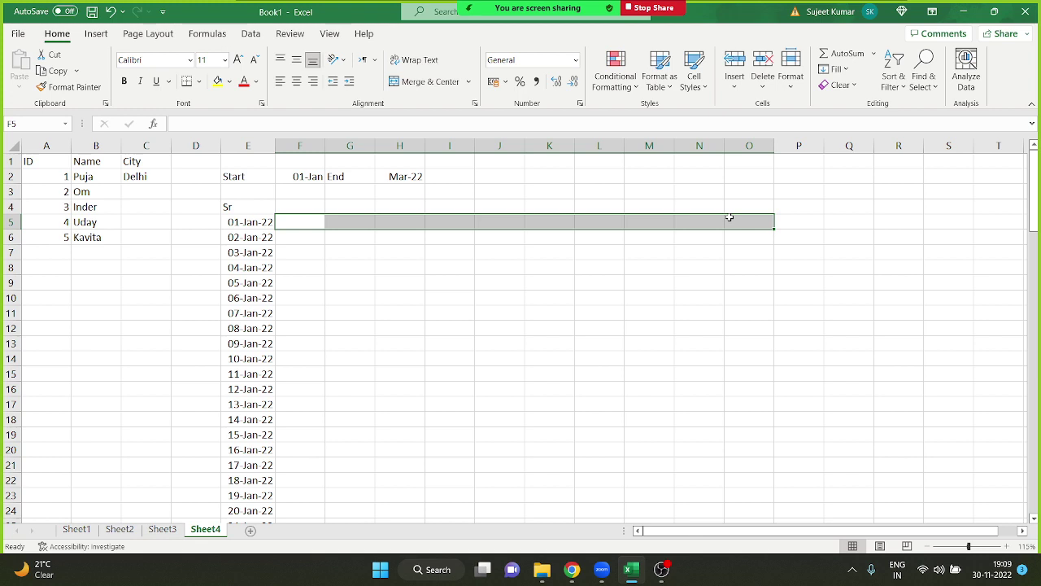
# Step: Review the IF formulas on Sheet1, Sheet2 and Sheet3, then come back to Sheet4's ID list
pyautogui.moveTo(304, 417); pyautogui.dragTo(220, 349)
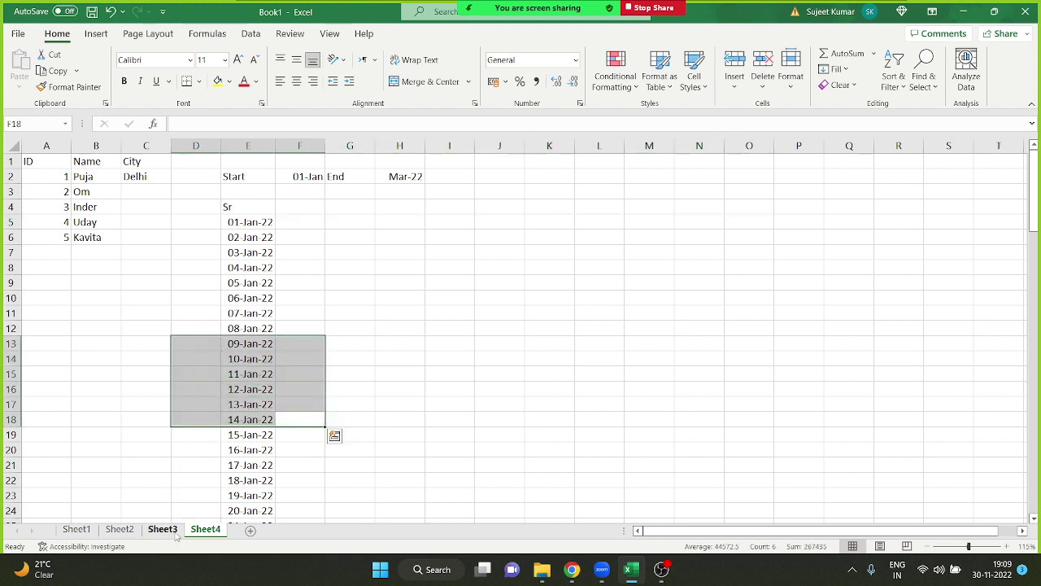
pyautogui.click(92, 531)
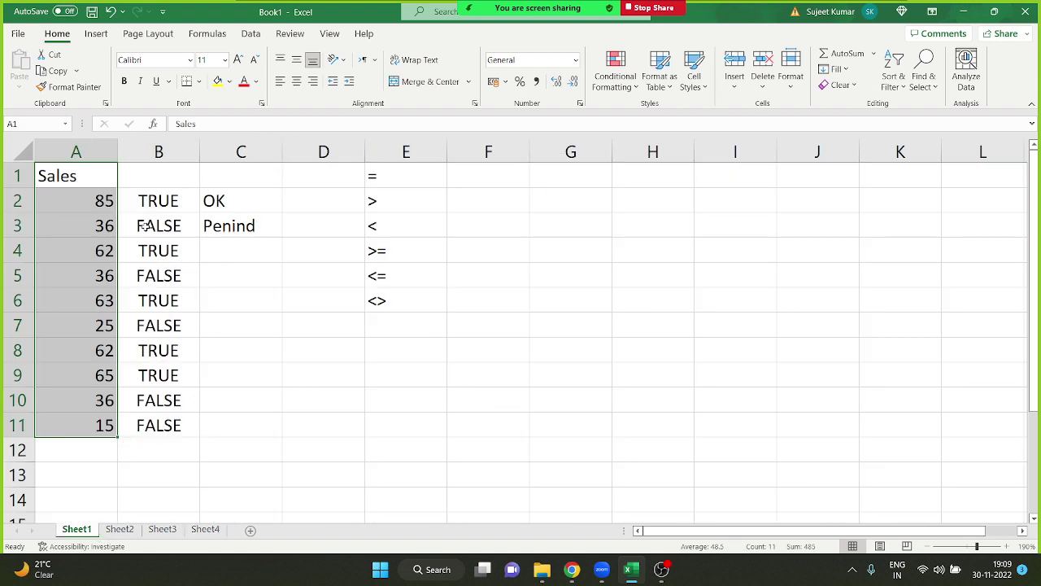
pyautogui.moveTo(143, 227); pyautogui.dragTo(147, 245)
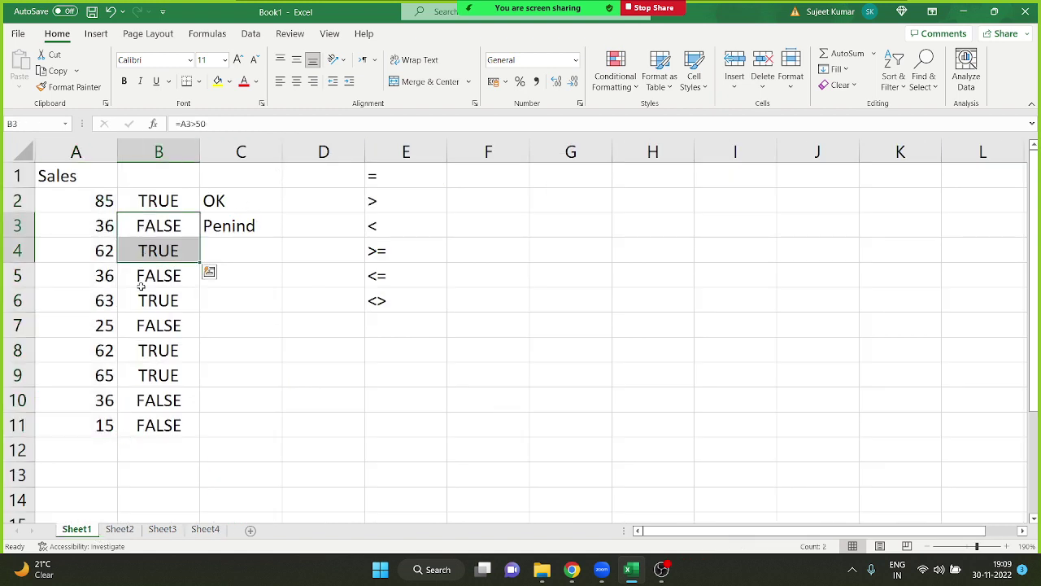
pyautogui.click(206, 227)
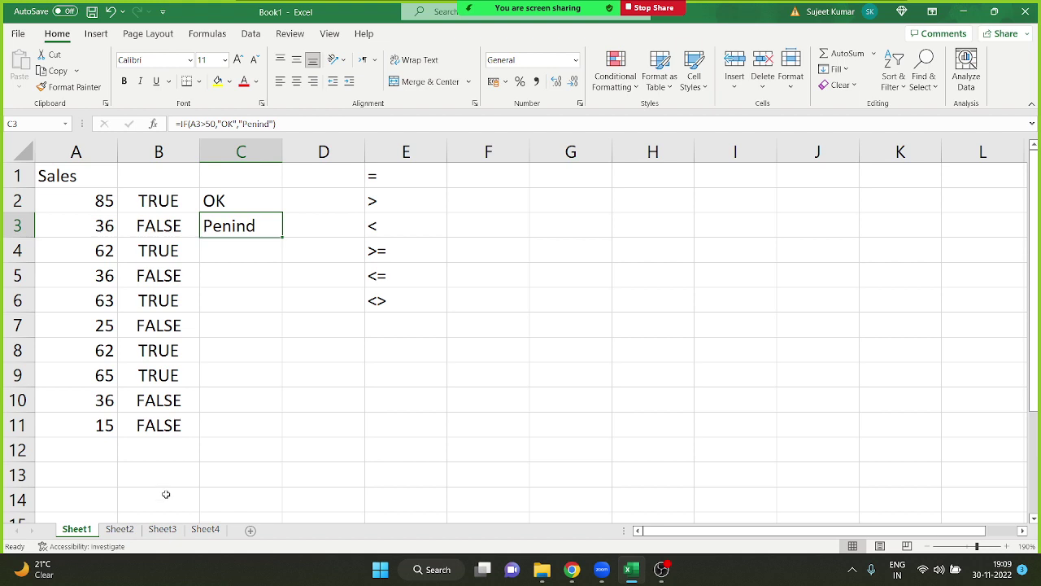
pyautogui.click(119, 530)
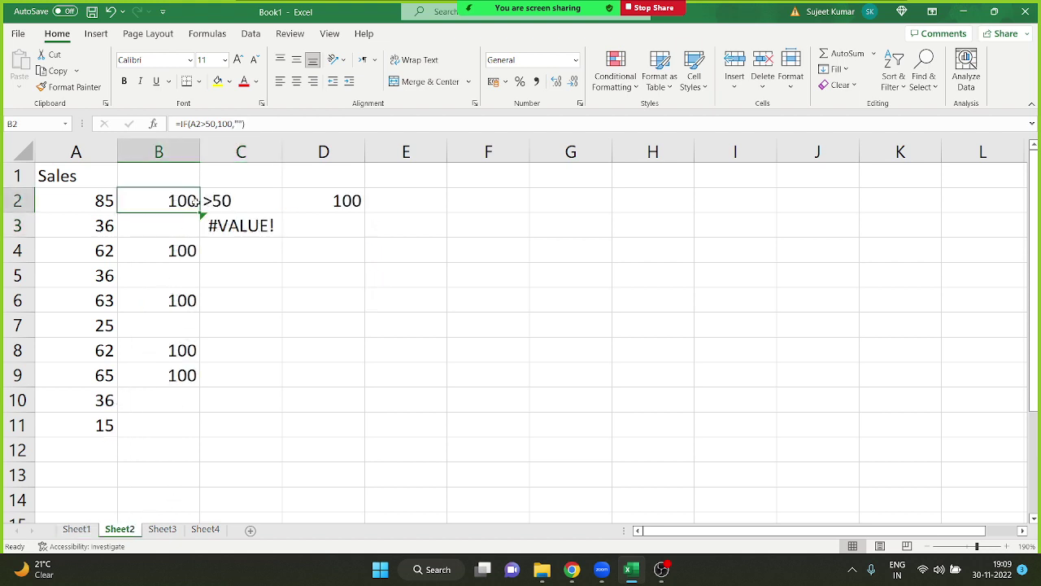
pyautogui.click(162, 530)
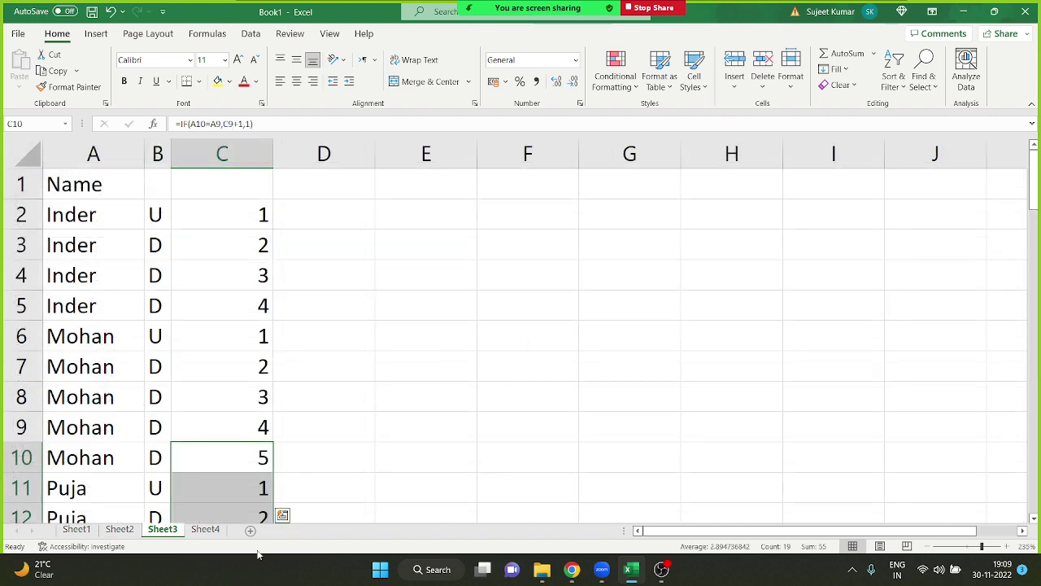
pyautogui.click(221, 530)
# Step: Clear the date selection, return to the top of Sheet4, and check the ID formula in A7
pyautogui.click(162, 298)
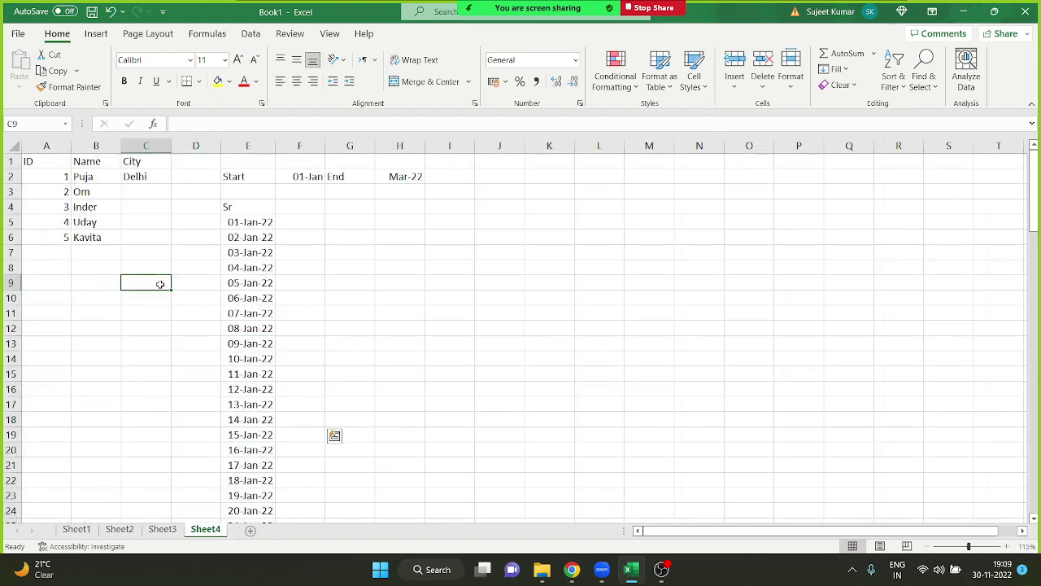
pyautogui.press('Home')
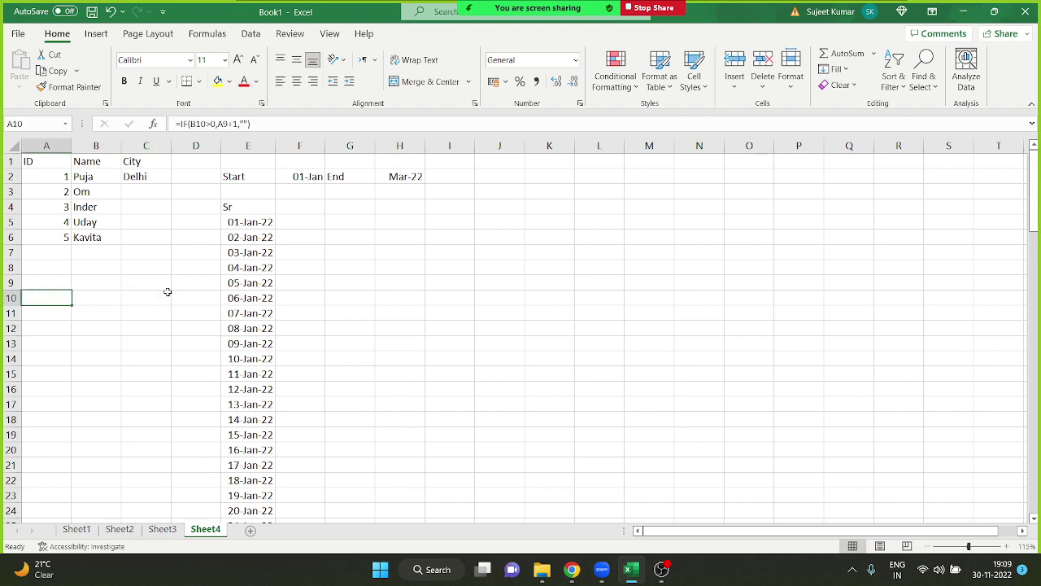
pyautogui.press('Up')
pyautogui.hotkey('ctrl', 'Up')
pyautogui.hotkey('ctrl', 'Up')
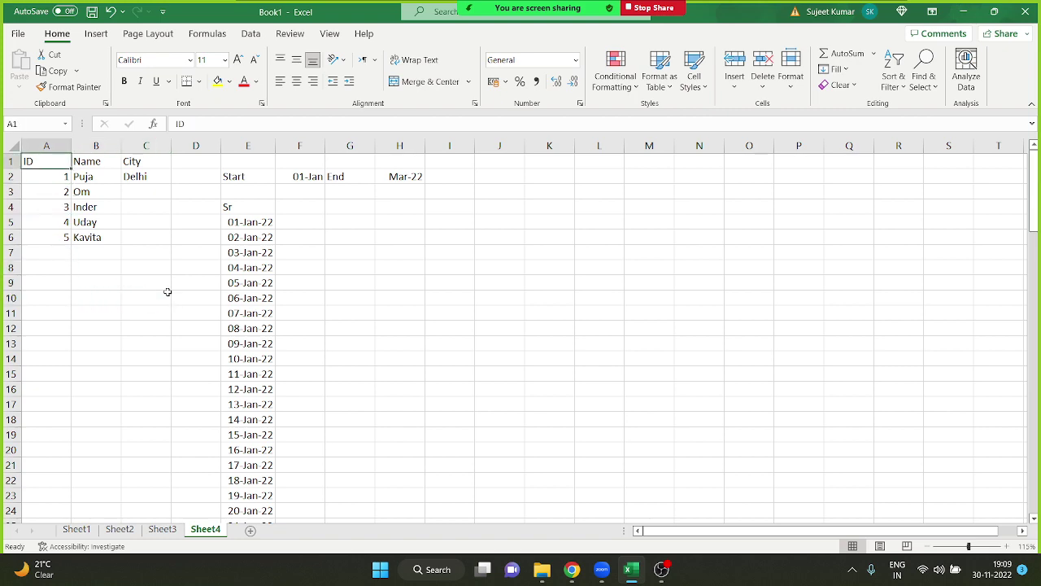
pyautogui.keyDown('ctrl'); pyautogui.scroll(2, 167, 292); pyautogui.keyUp('ctrl')
pyautogui.keyDown('ctrl'); pyautogui.scroll(2, 167, 291); pyautogui.keyUp('ctrl')
pyautogui.keyDown('ctrl'); pyautogui.scroll(4, 167, 288); pyautogui.keyUp('ctrl')
pyautogui.keyDown('ctrl'); pyautogui.scroll(4, 167, 285); pyautogui.keyUp('ctrl')
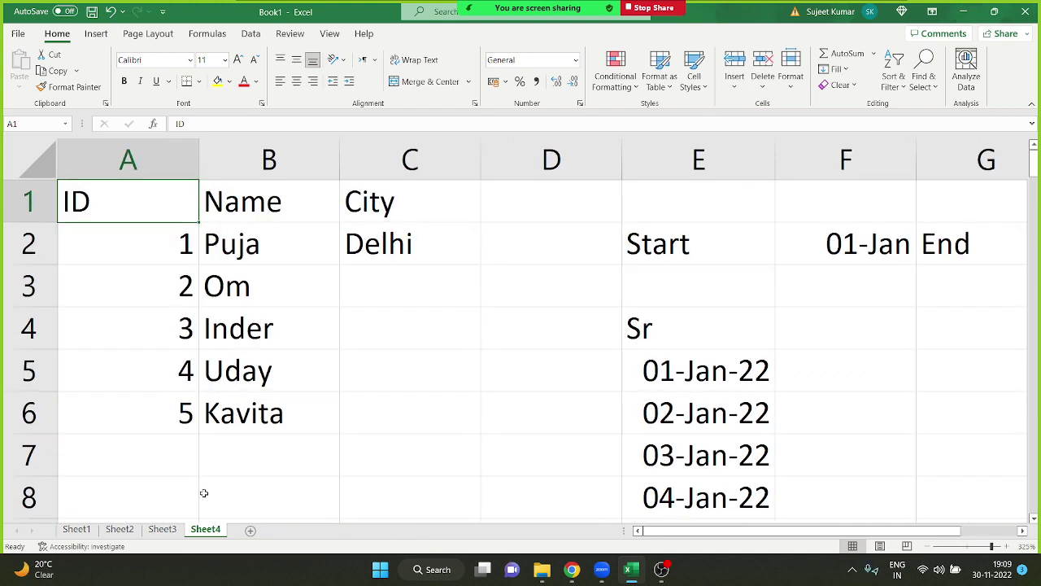
pyautogui.click(232, 439)
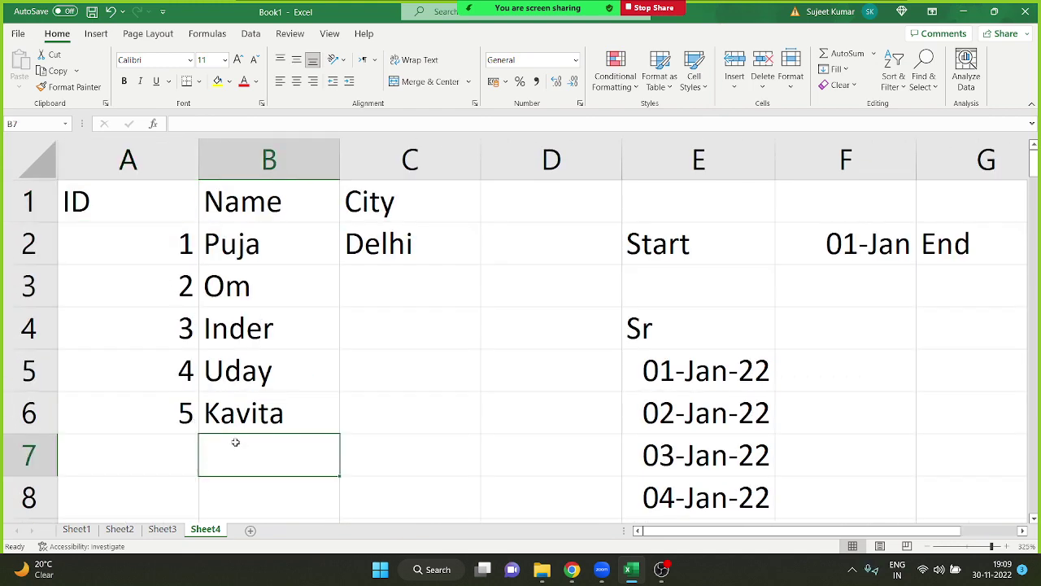
pyautogui.click(179, 450)
# Step: Enter 'om' in B7, delete it, enter 'om' in B8, and inspect A8's =IF(B8>0,A7+1,"") formula
pyautogui.click(262, 467)
pyautogui.write('om')
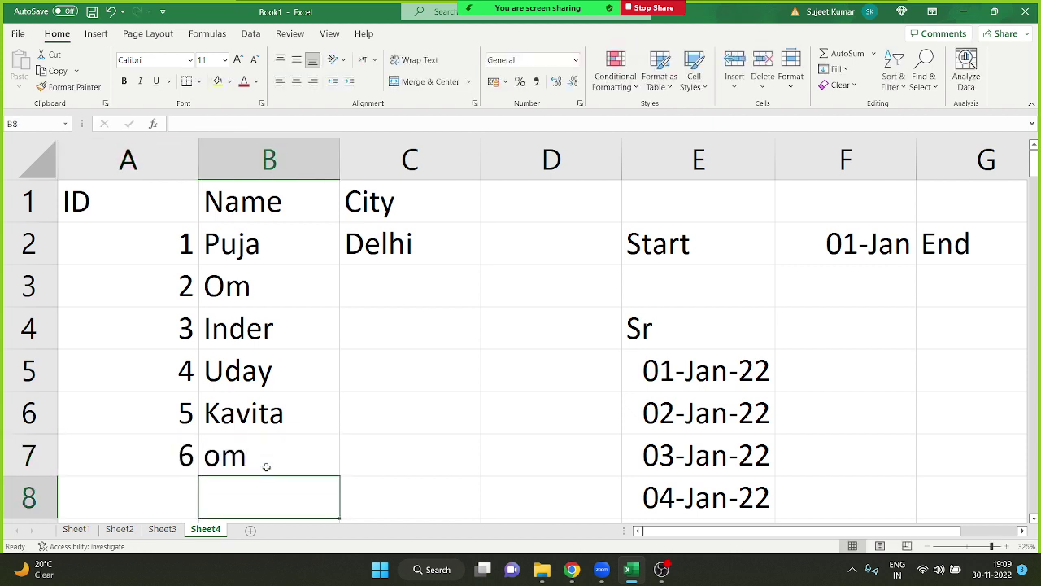
pyautogui.click(266, 466)
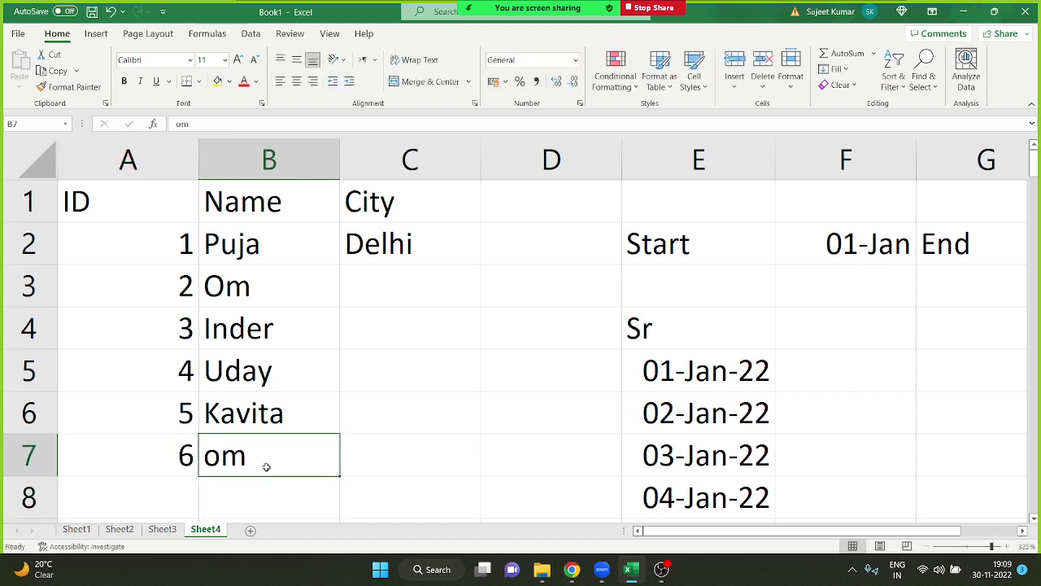
pyautogui.press('Delete')
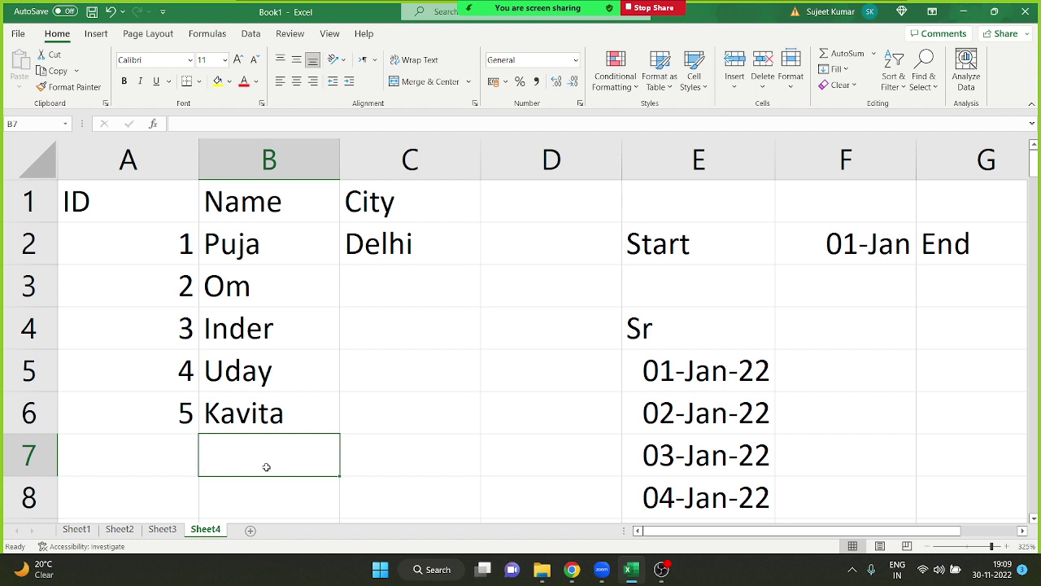
pyautogui.press('Down')
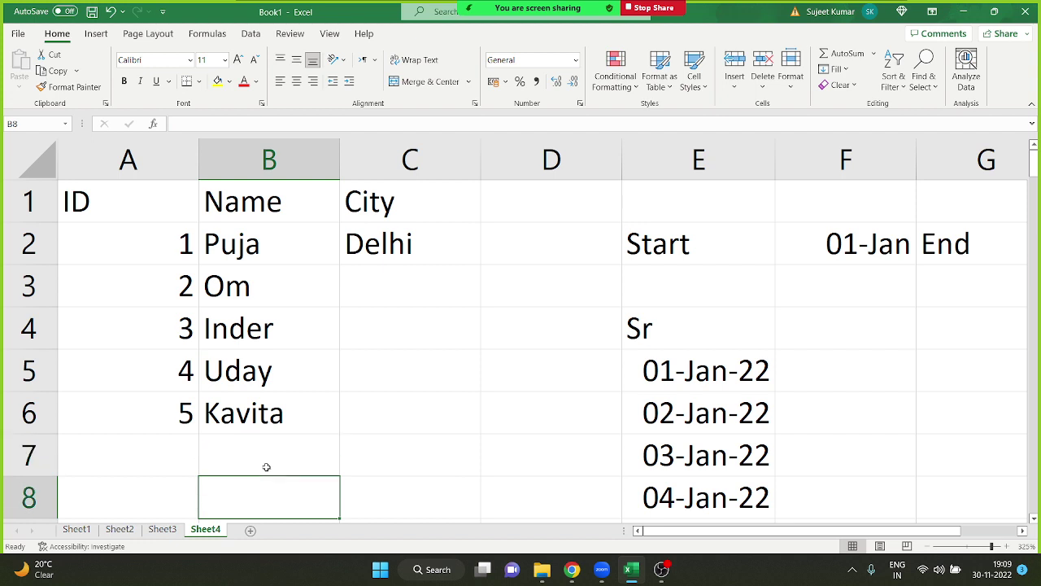
pyautogui.write('om')
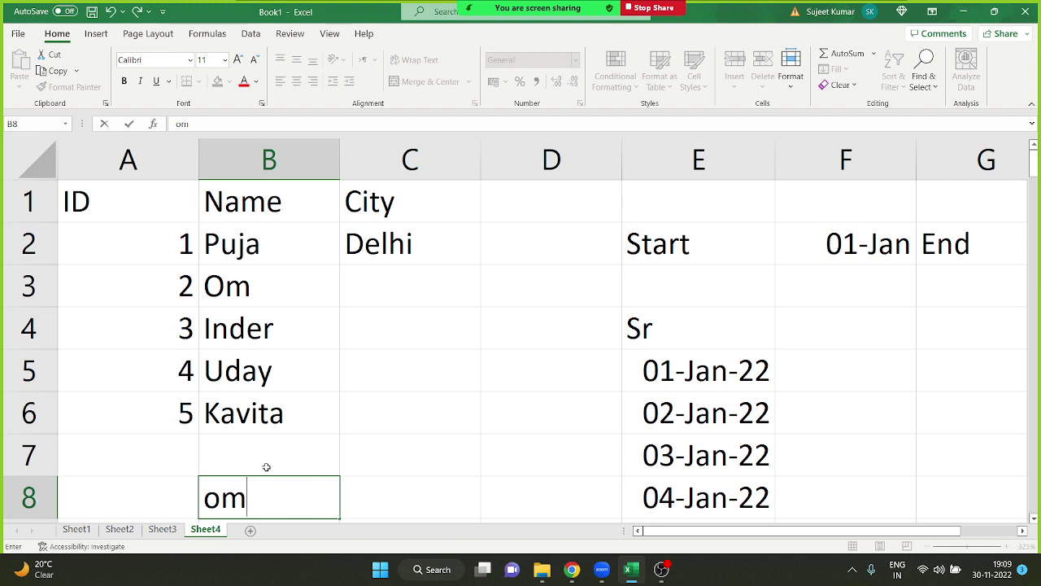
pyautogui.press('Return')
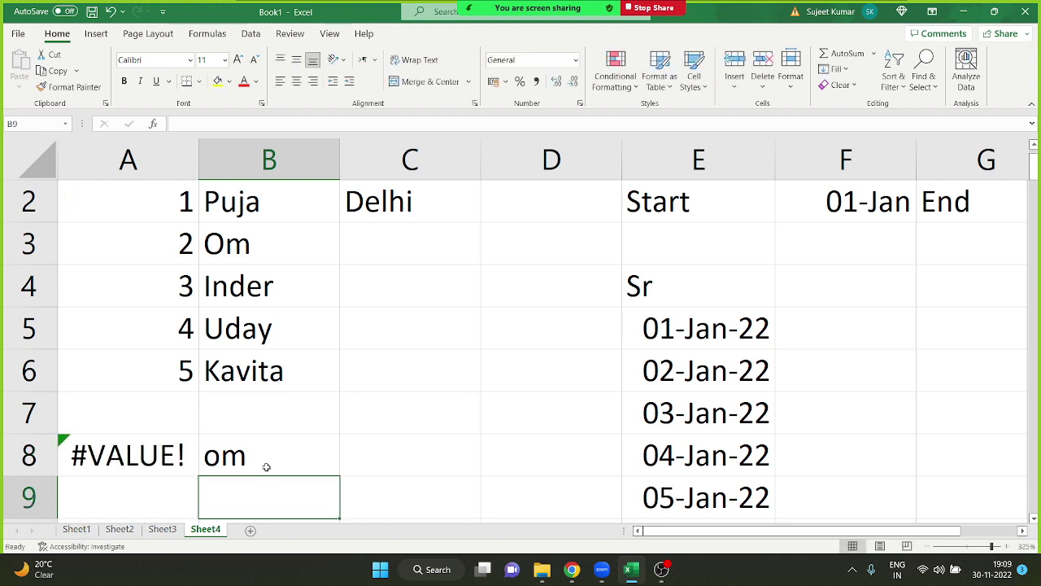
pyautogui.doubleClick(154, 460)
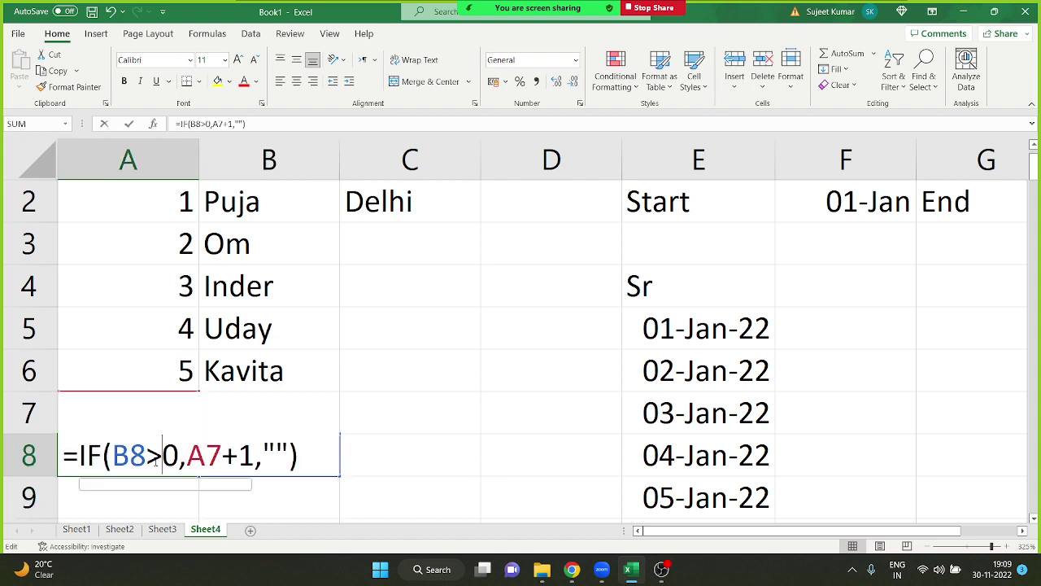
pyautogui.press('Return')
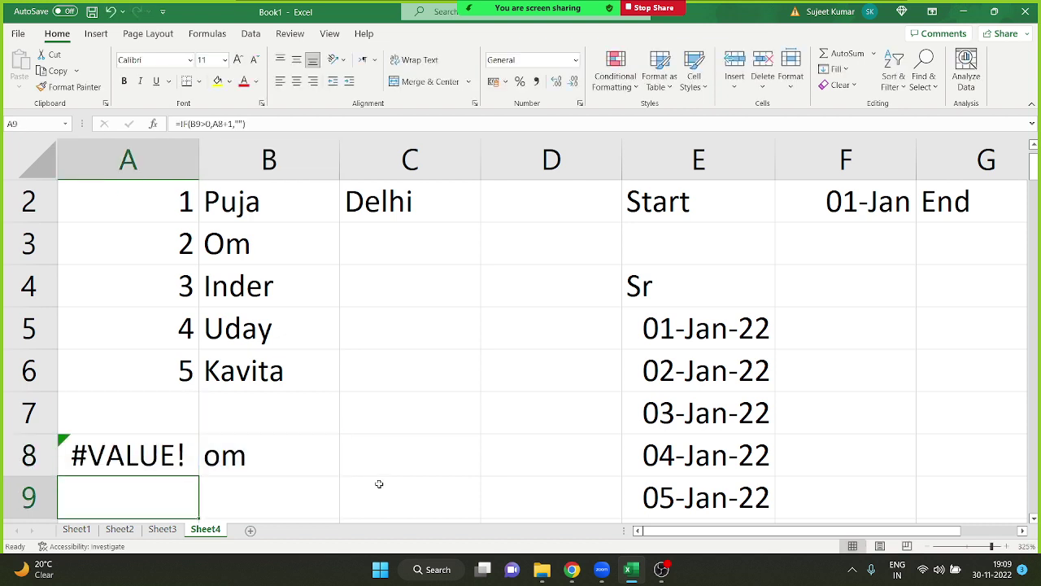